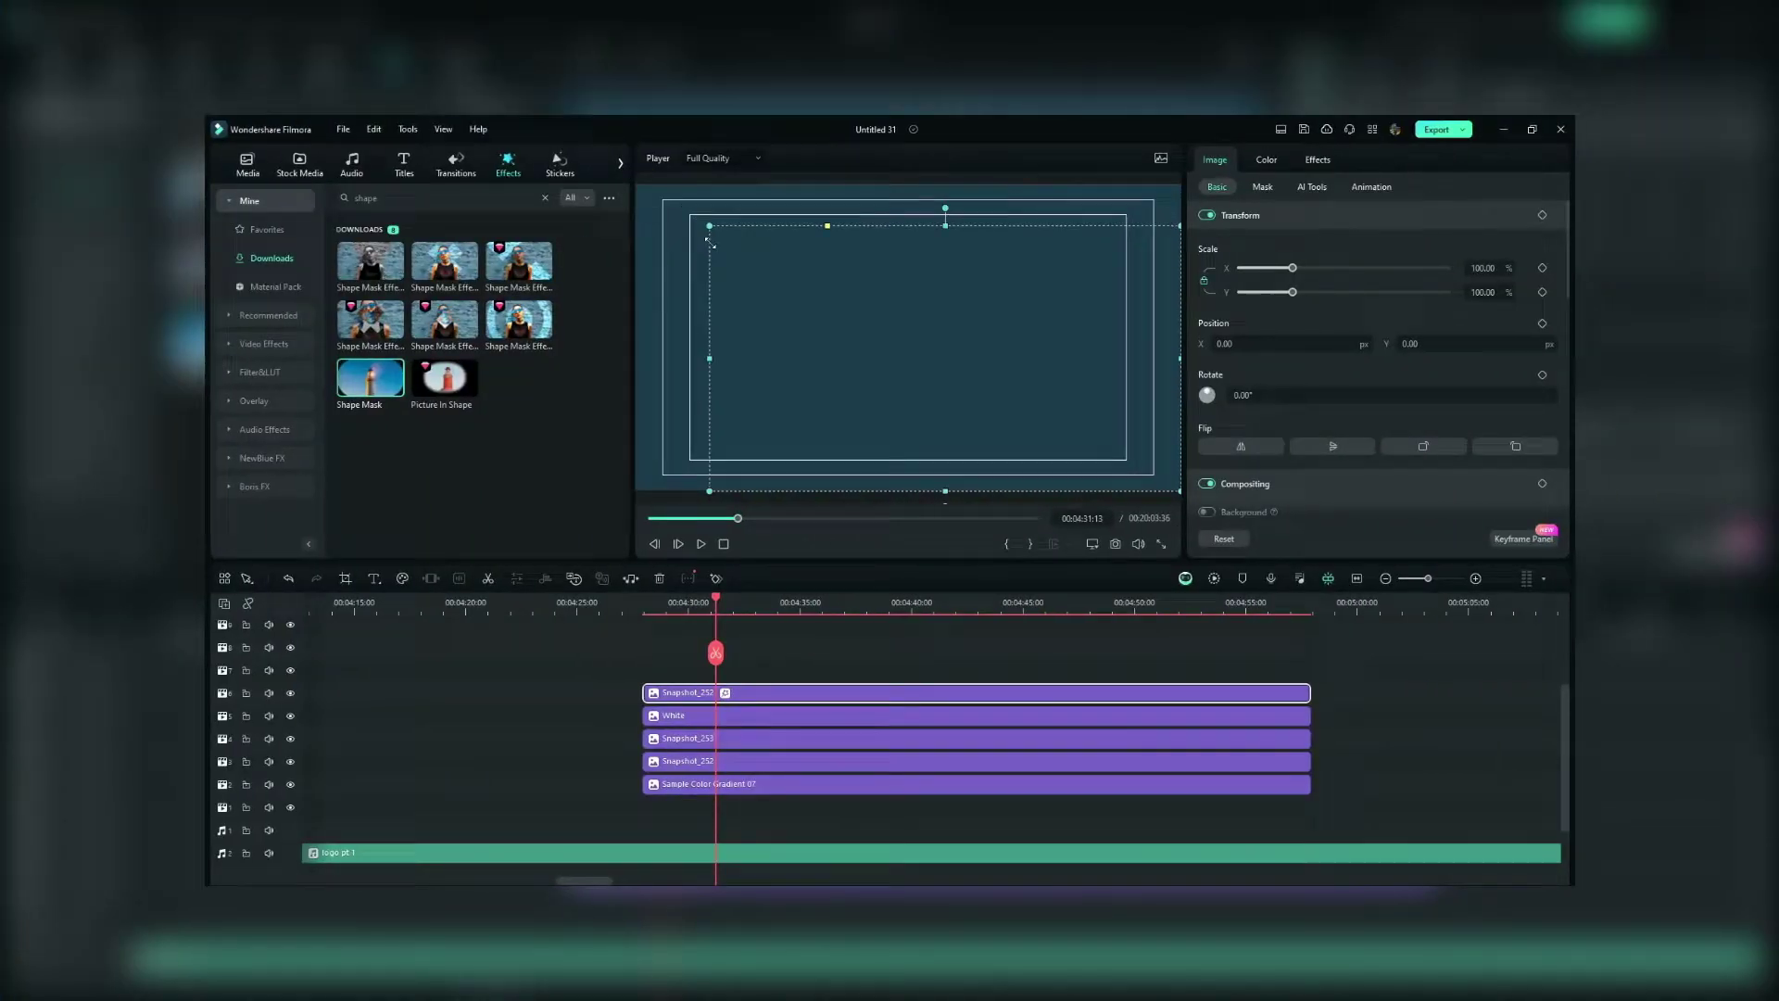
Step: Shrink the dark blue masked rectangle, place it at the white shape's lower-left side, and hide the track of the lower Snapshot_252 clip
drag(712, 245, 821, 310)
drag(1056, 356, 921, 321)
drag(1037, 254, 906, 327)
click(290, 761)
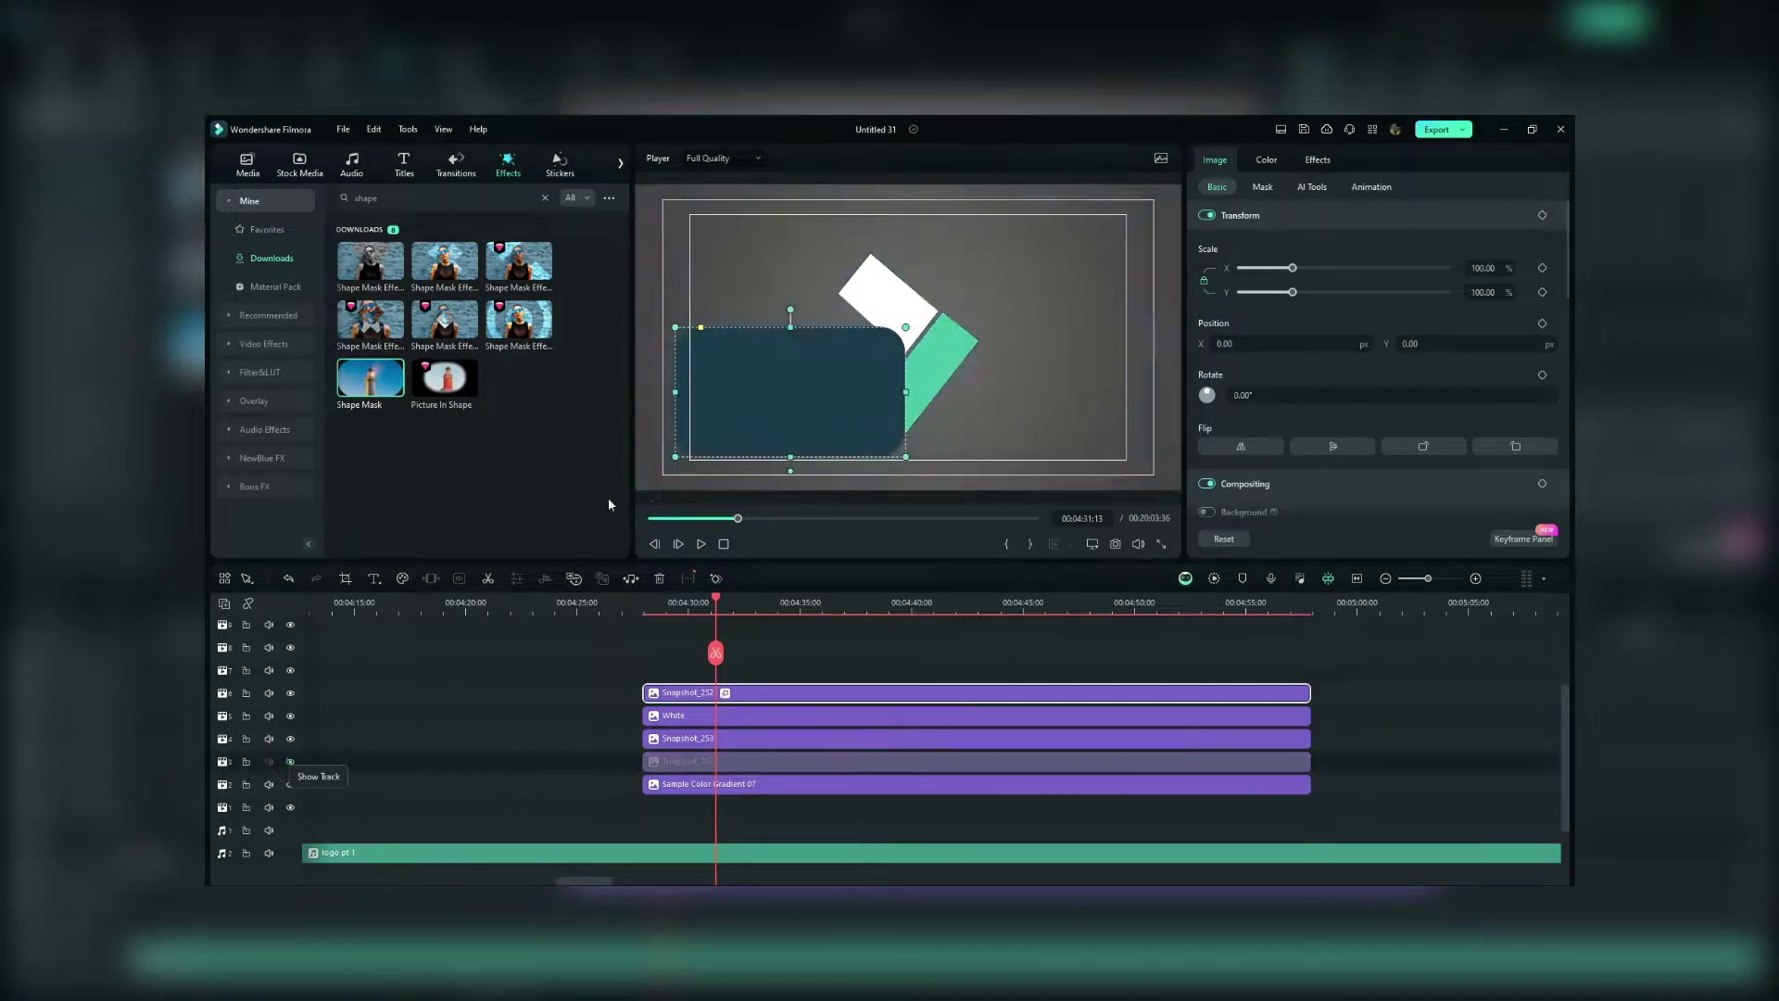
Step: Rotate the dark blue masked rectangle parallel to the white shape and move it over that shape's lower-left edge
drag(743, 408, 735, 379)
click(699, 316)
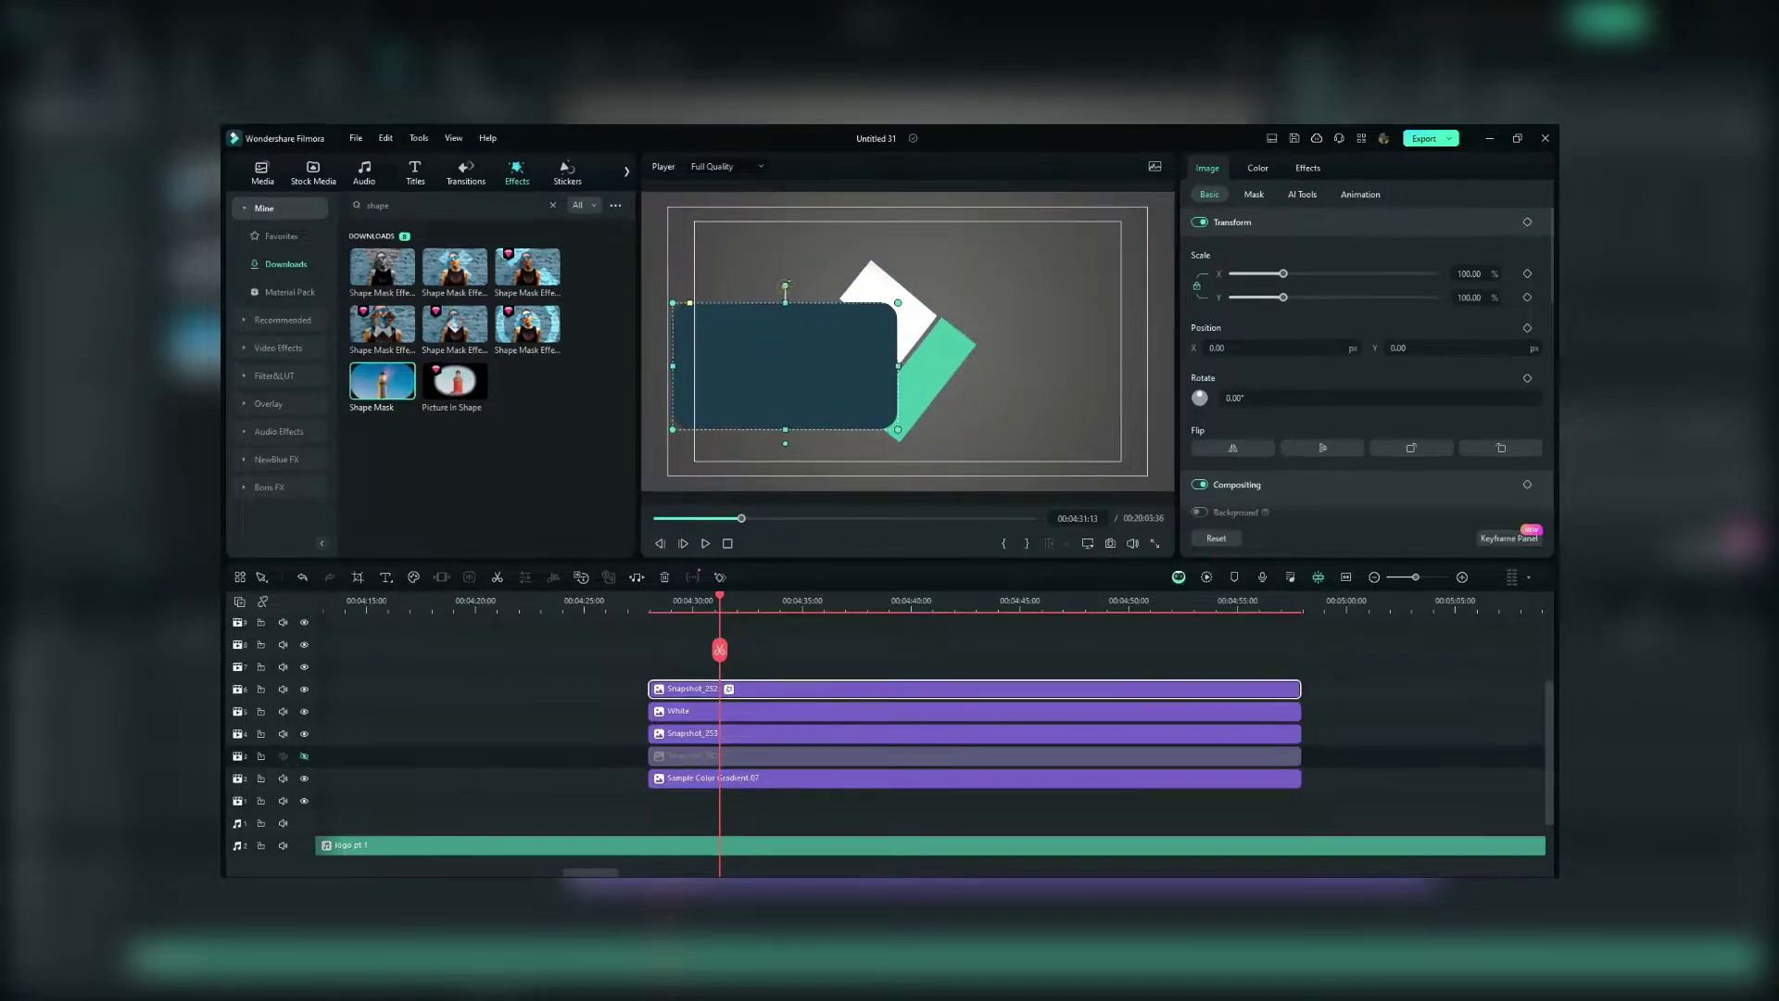
drag(783, 280, 824, 327)
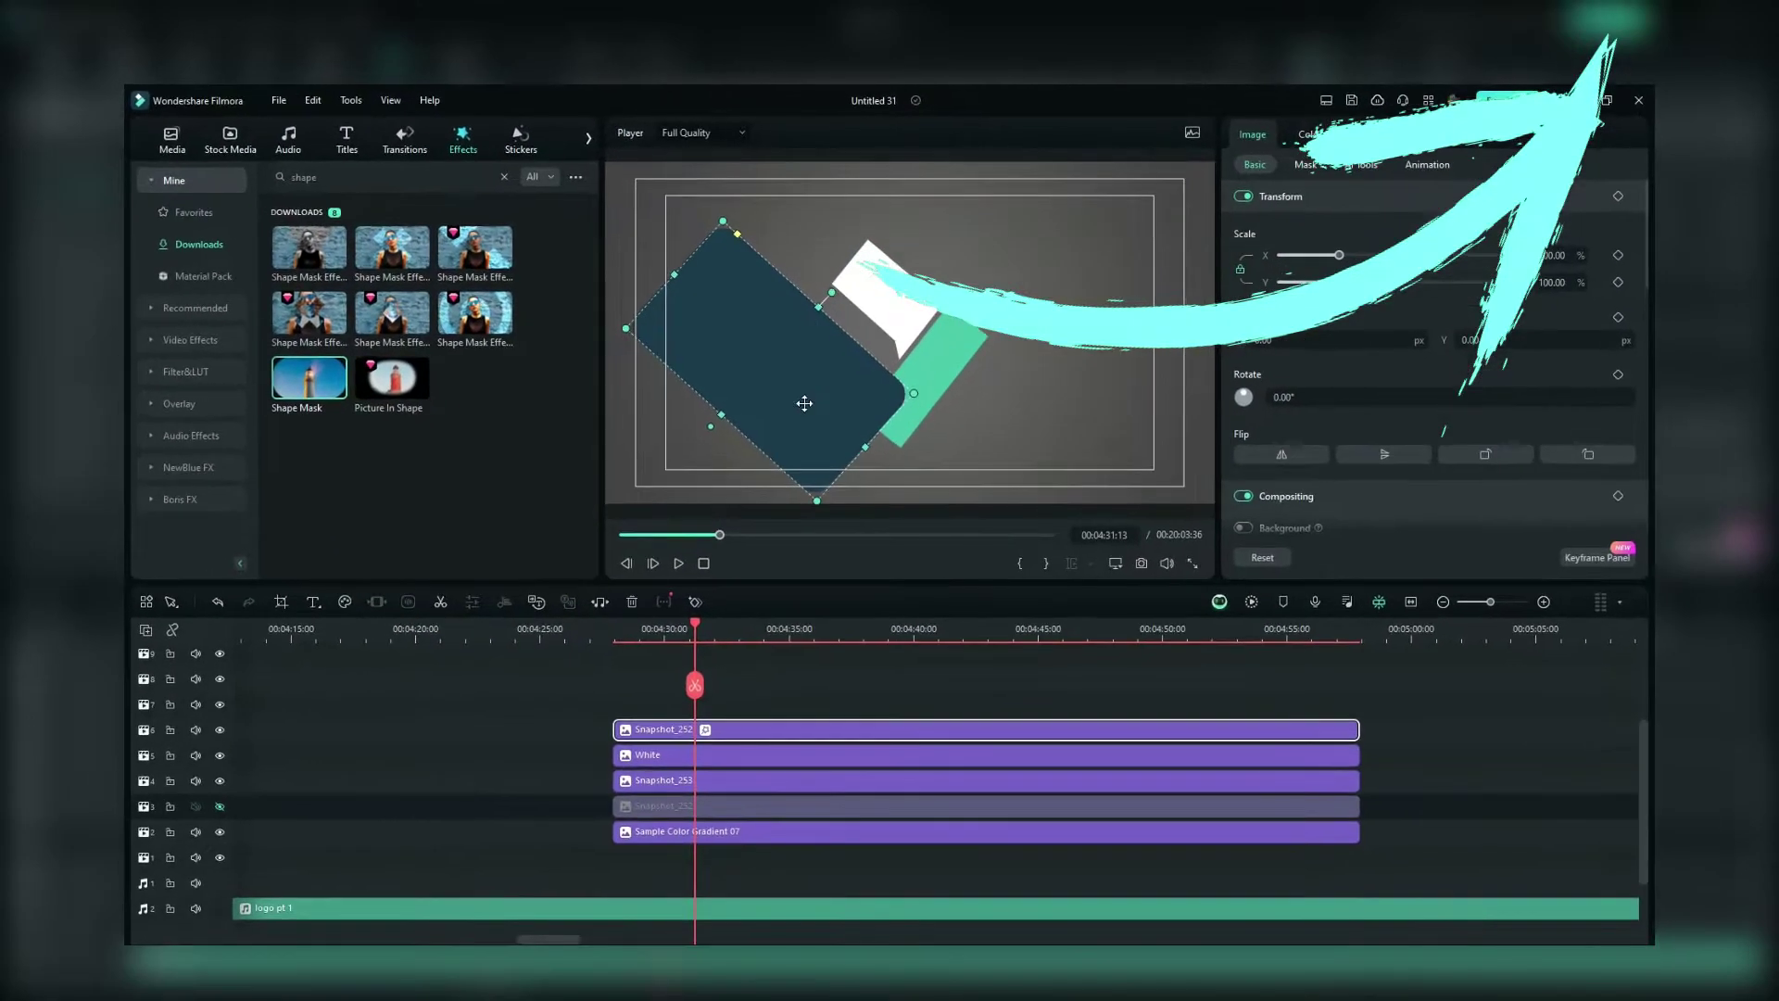
drag(814, 407, 814, 381)
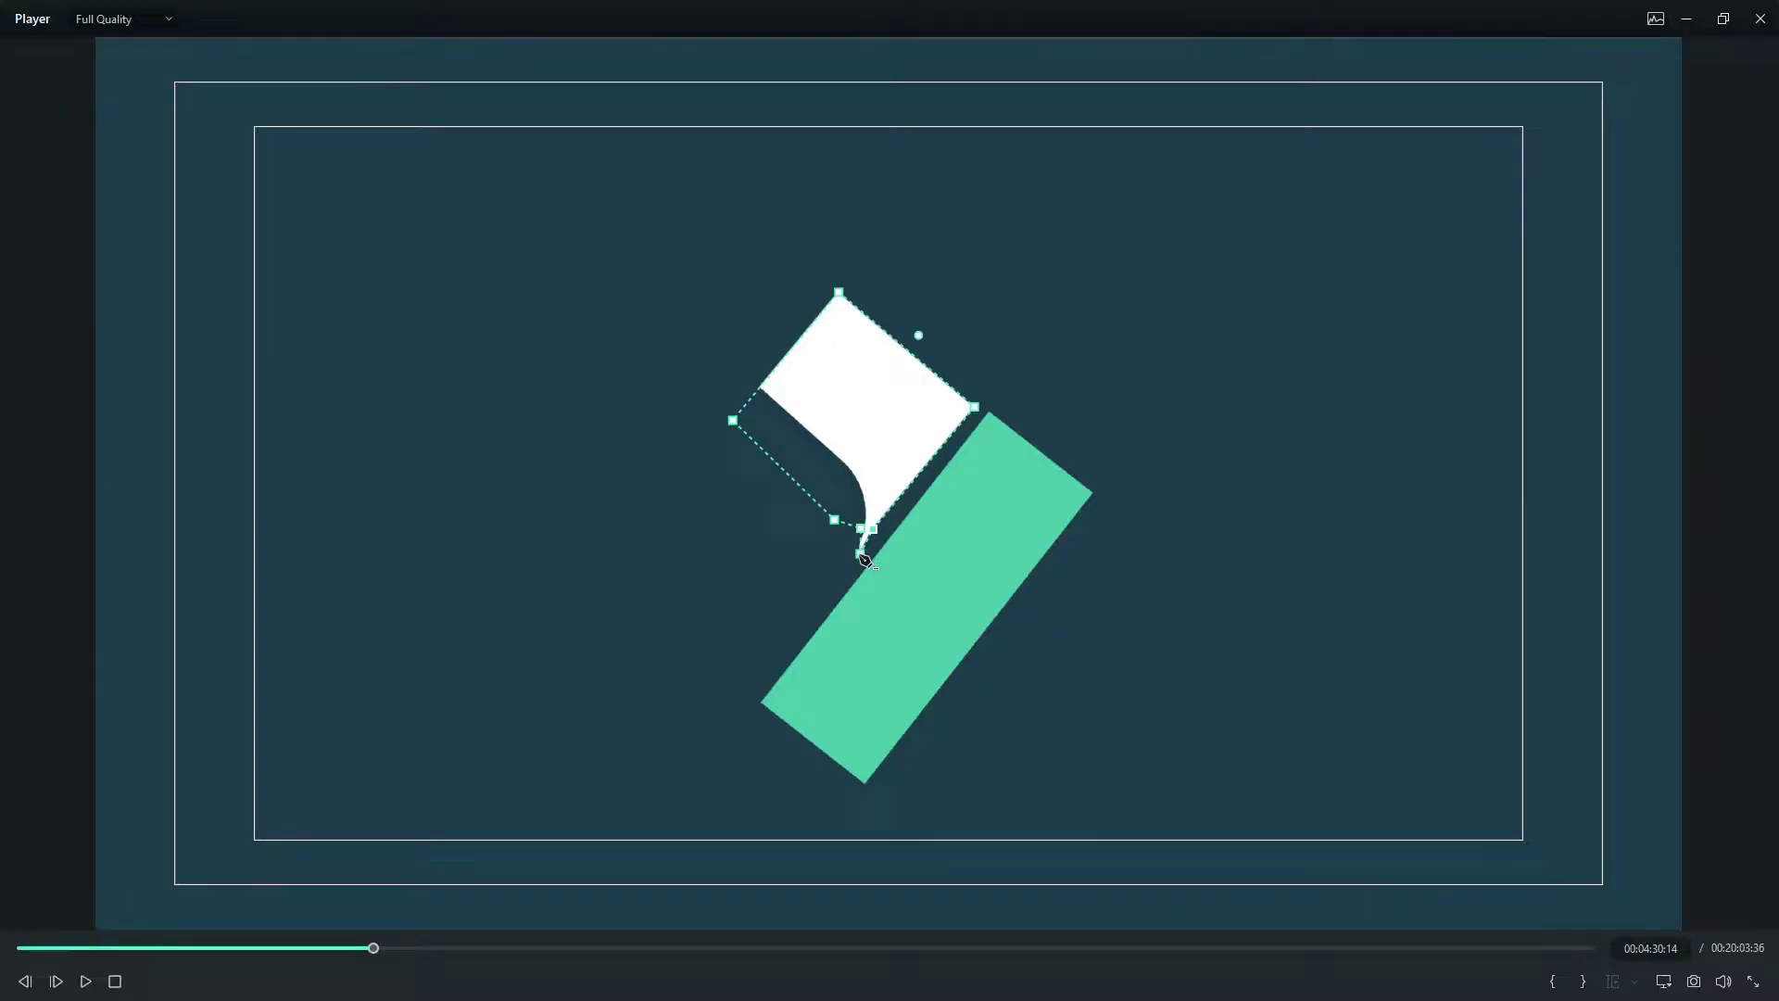
Step: Adjust the drawn mask points of the white shape along its curved lower tip
click(834, 528)
click(866, 527)
drag(864, 542, 866, 538)
Step: Move and resize the green bar so its edge runs parallel and close to the white shape
click(1041, 453)
click(1057, 513)
drag(952, 623, 942, 616)
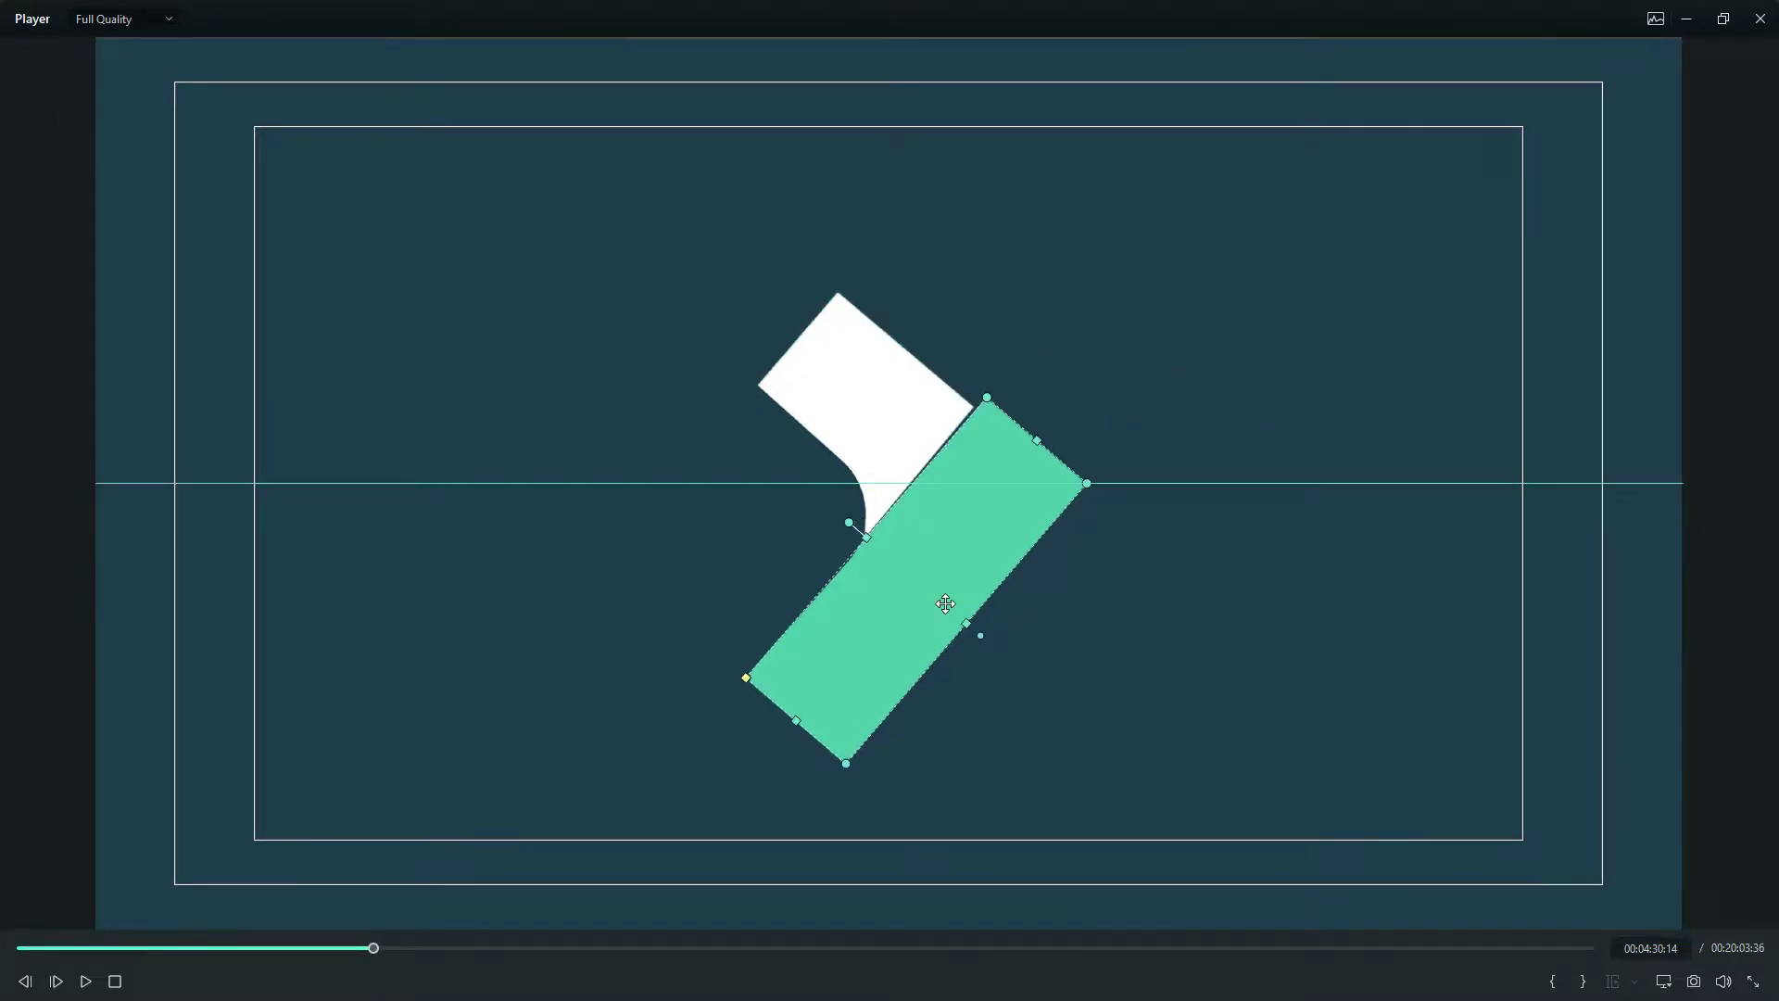
drag(797, 731, 810, 720)
drag(882, 674, 923, 643)
drag(872, 520, 973, 518)
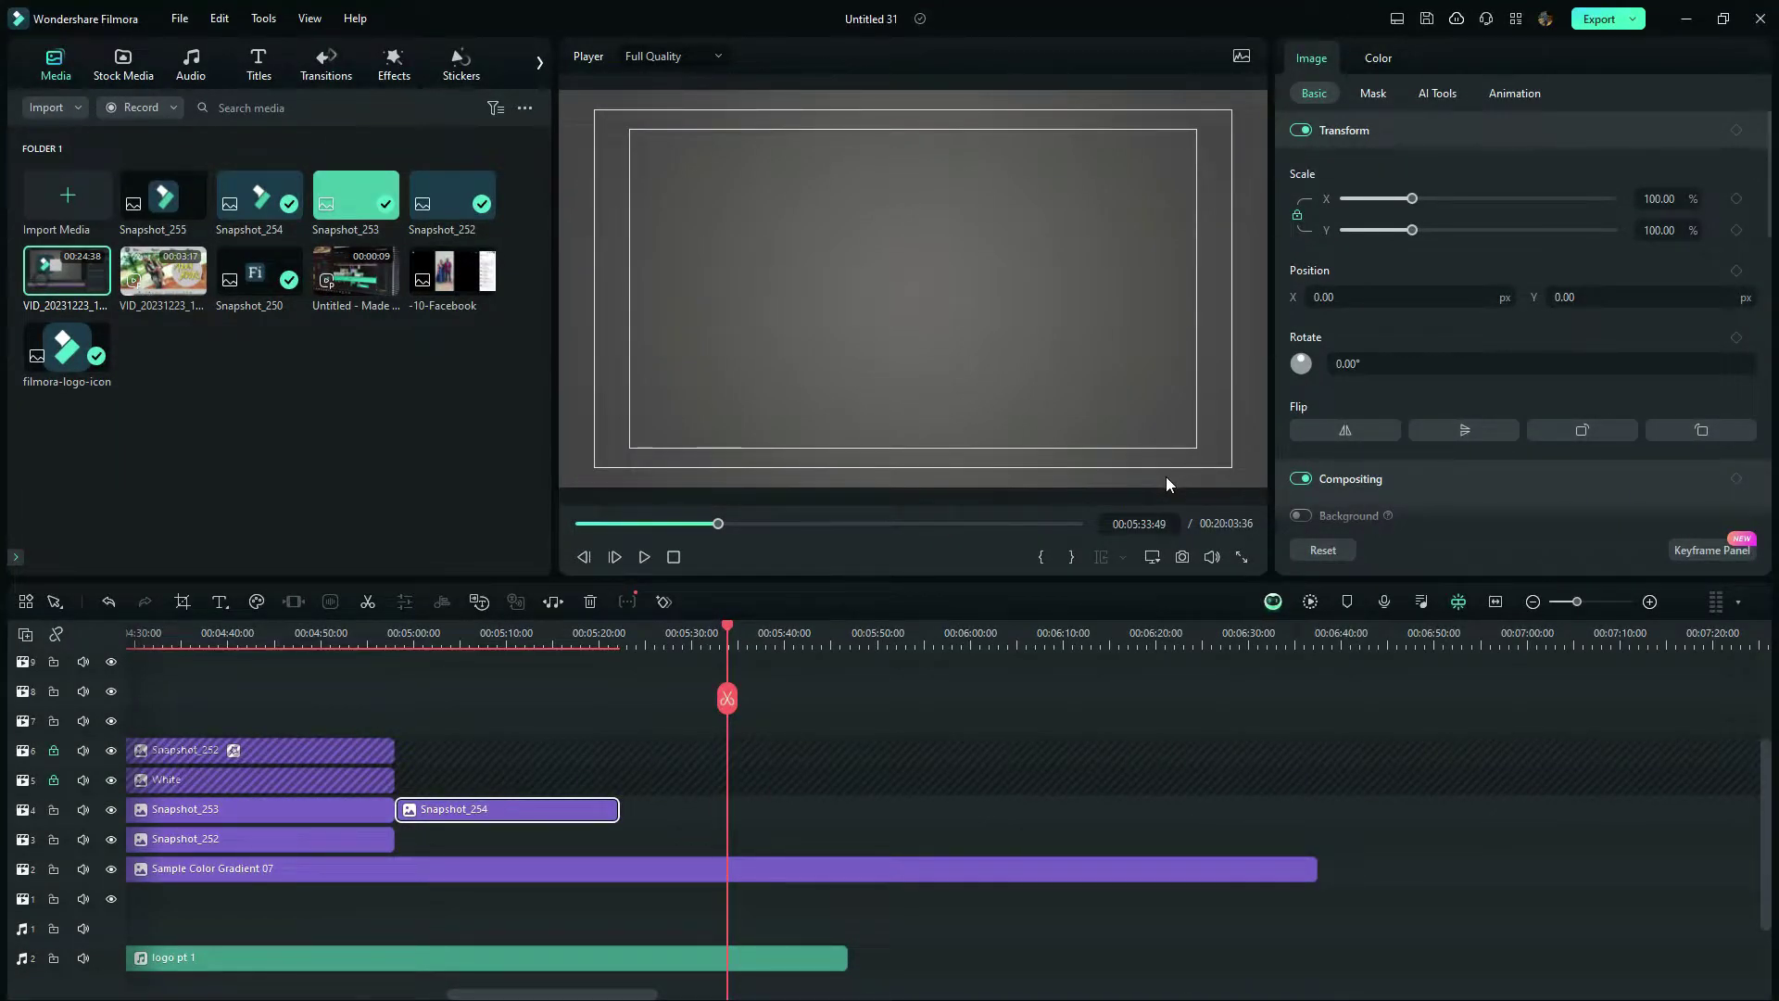
Step: Add the logo icon image to the timeline at the playhead and set its scale to 10%
click(1166, 476)
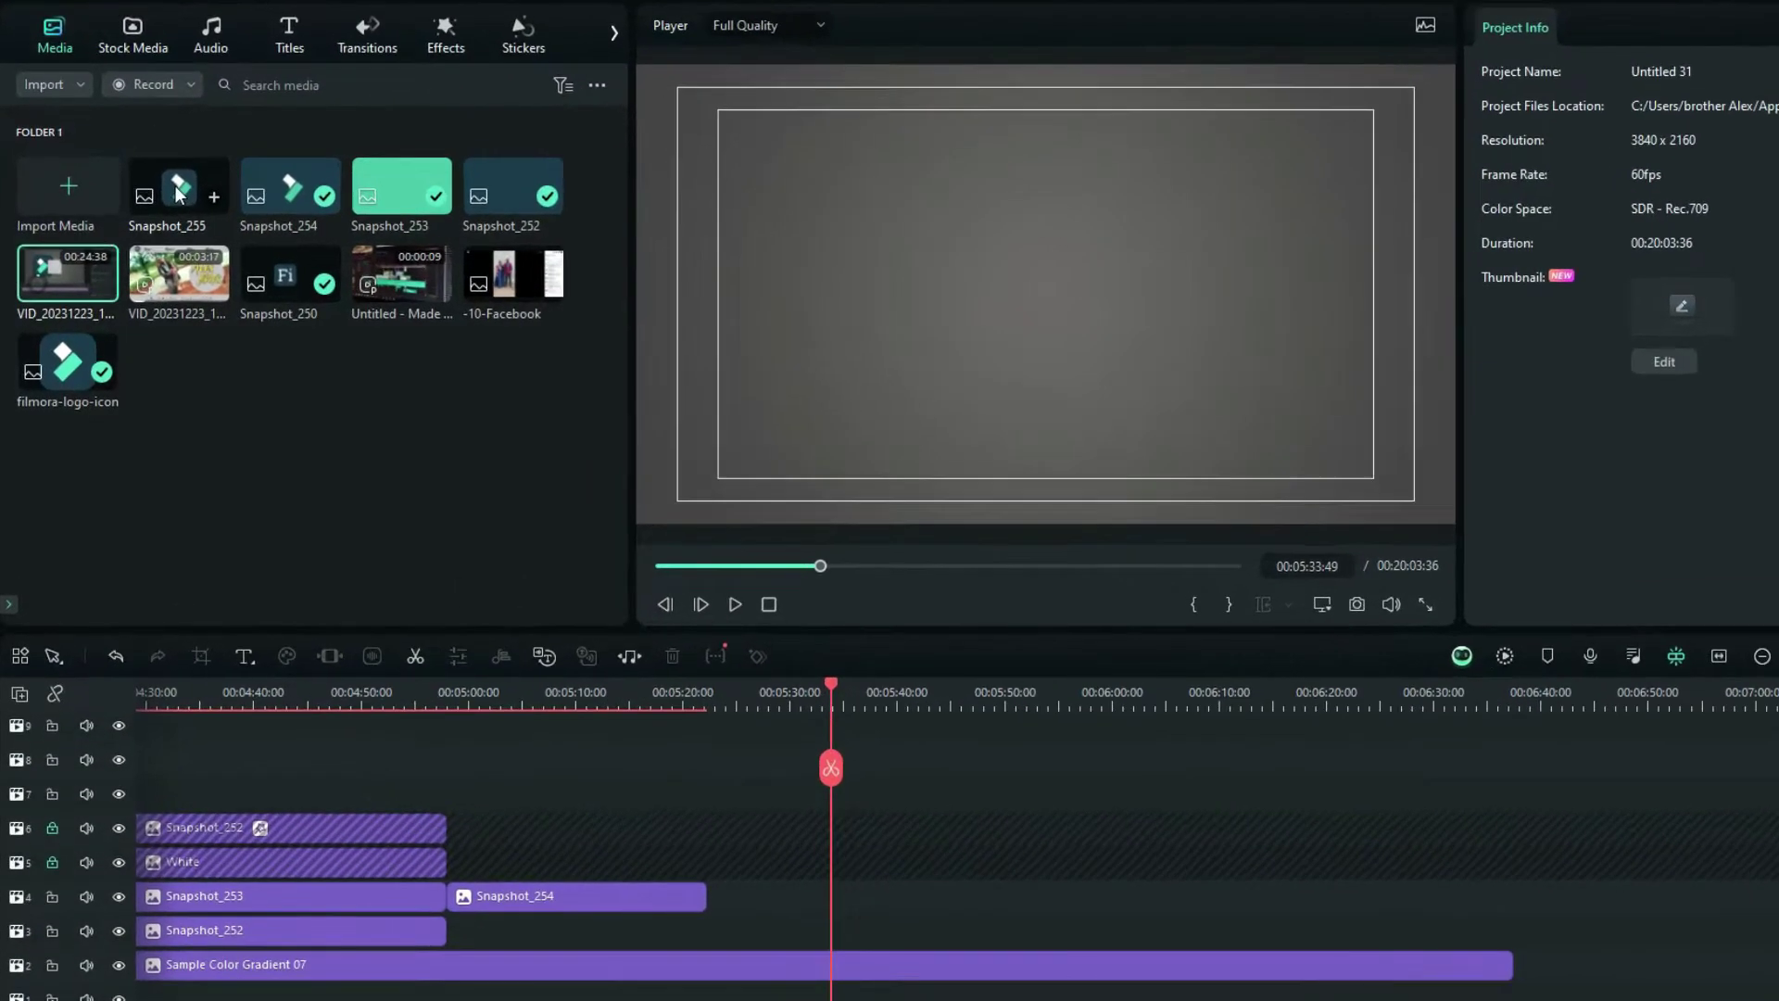
drag(179, 192, 816, 903)
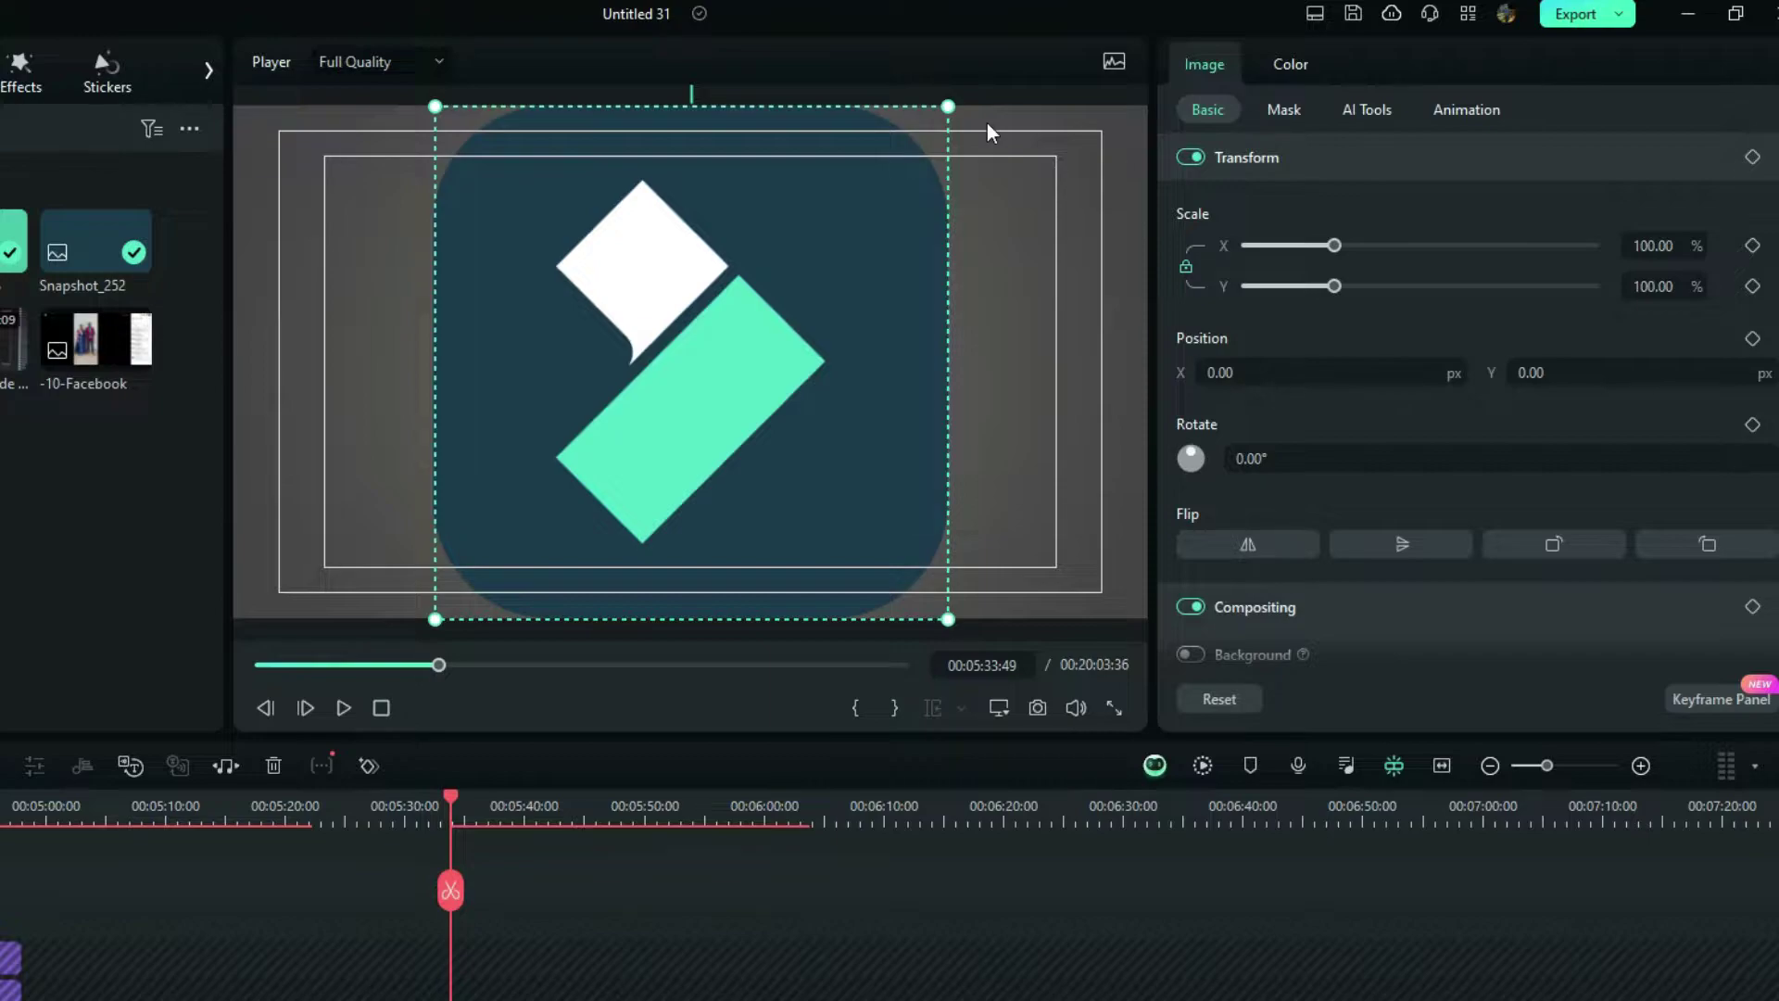
click(1665, 246)
drag(1679, 243, 1579, 267)
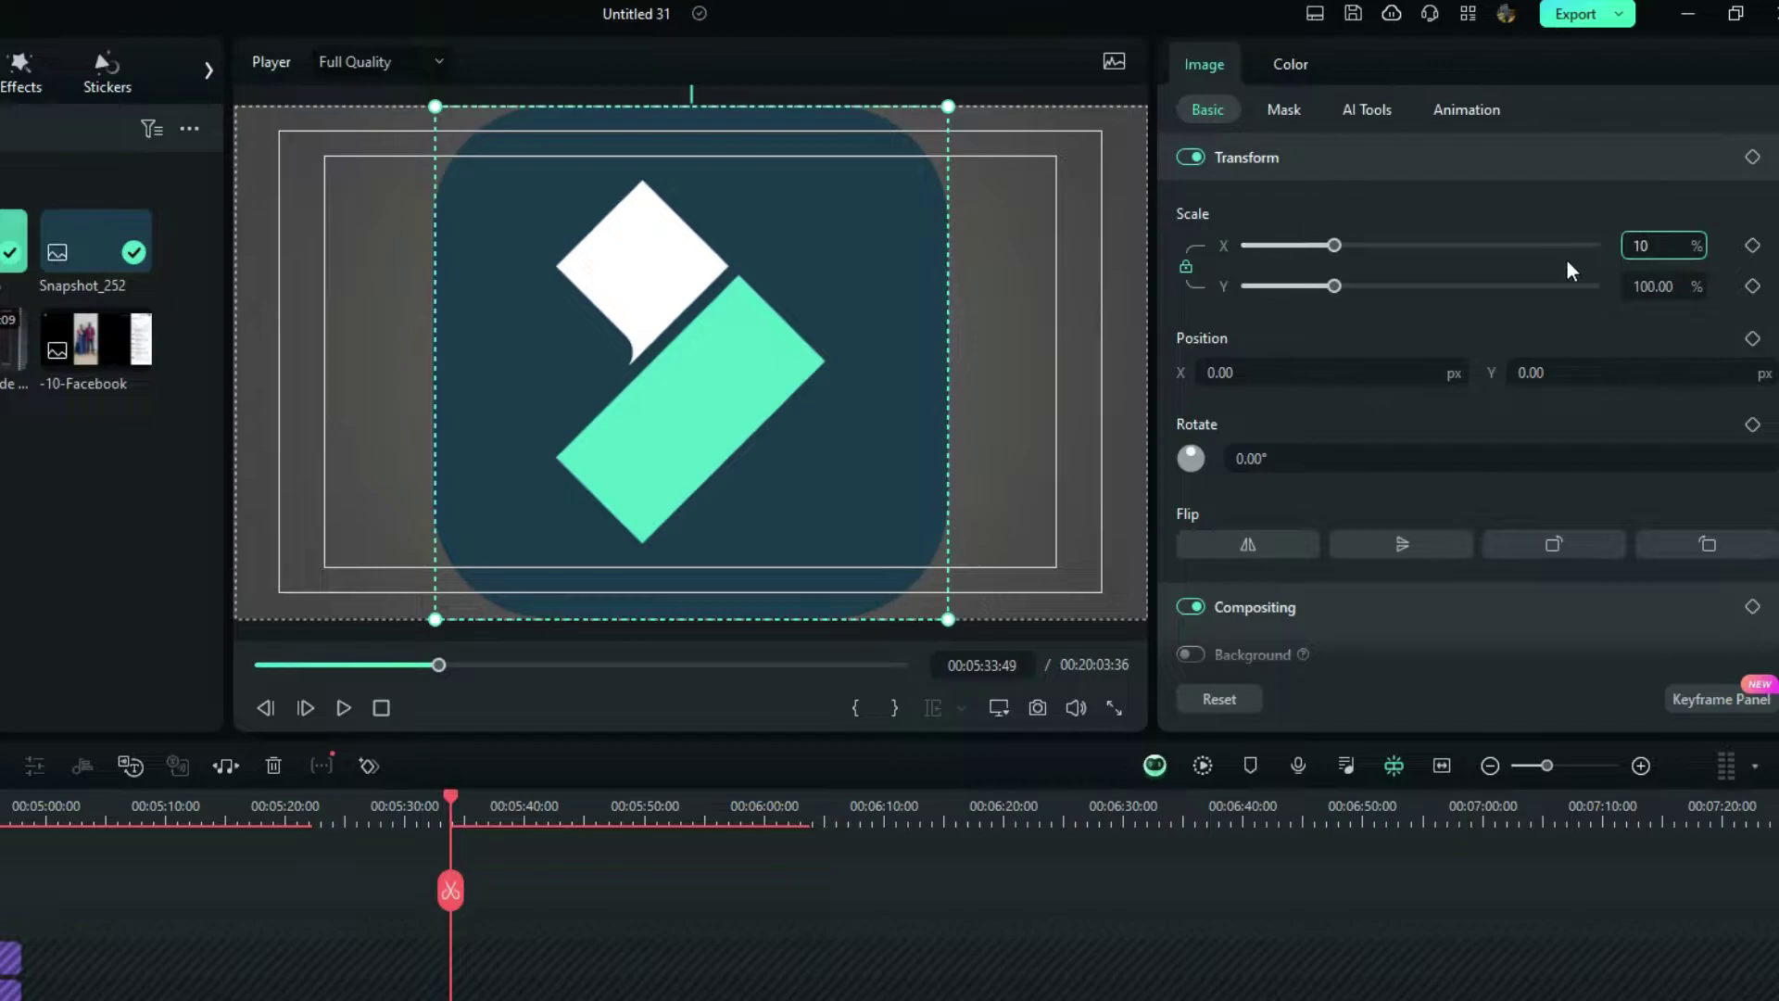
click(1578, 195)
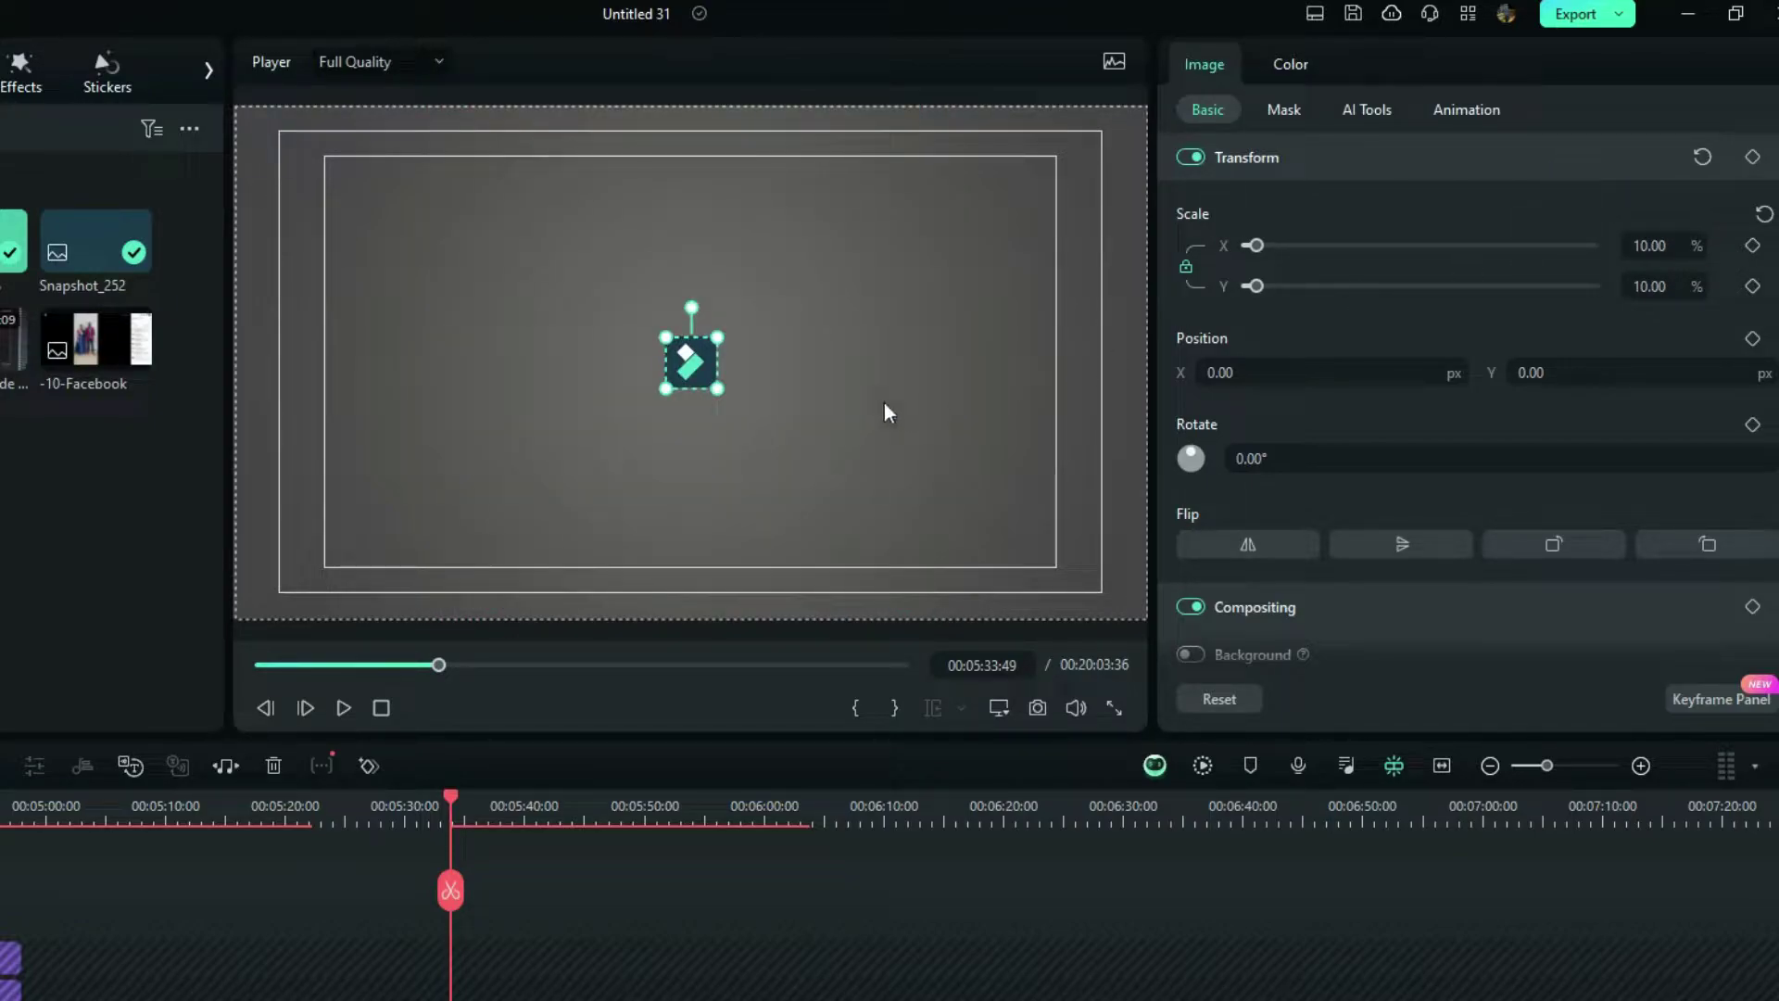
Step: Show the safe zones in the preview and nudge the logo slightly left, to about X -5 px
click(887, 412)
click(998, 707)
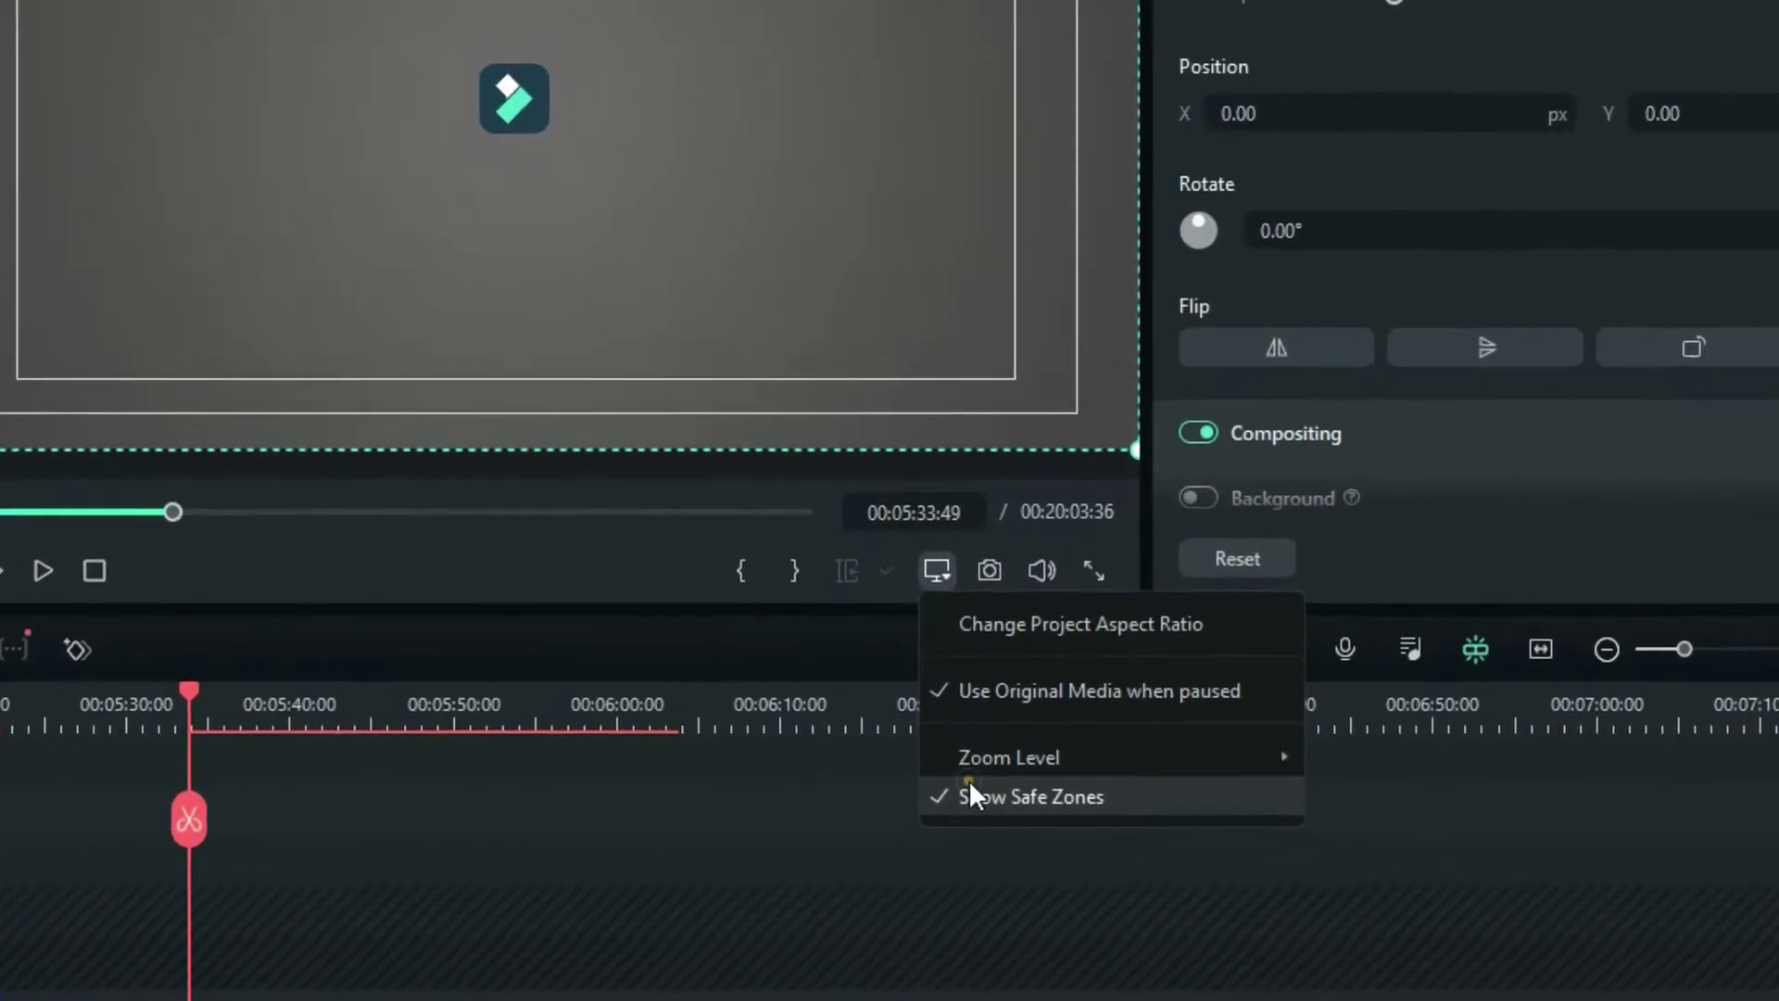
click(970, 780)
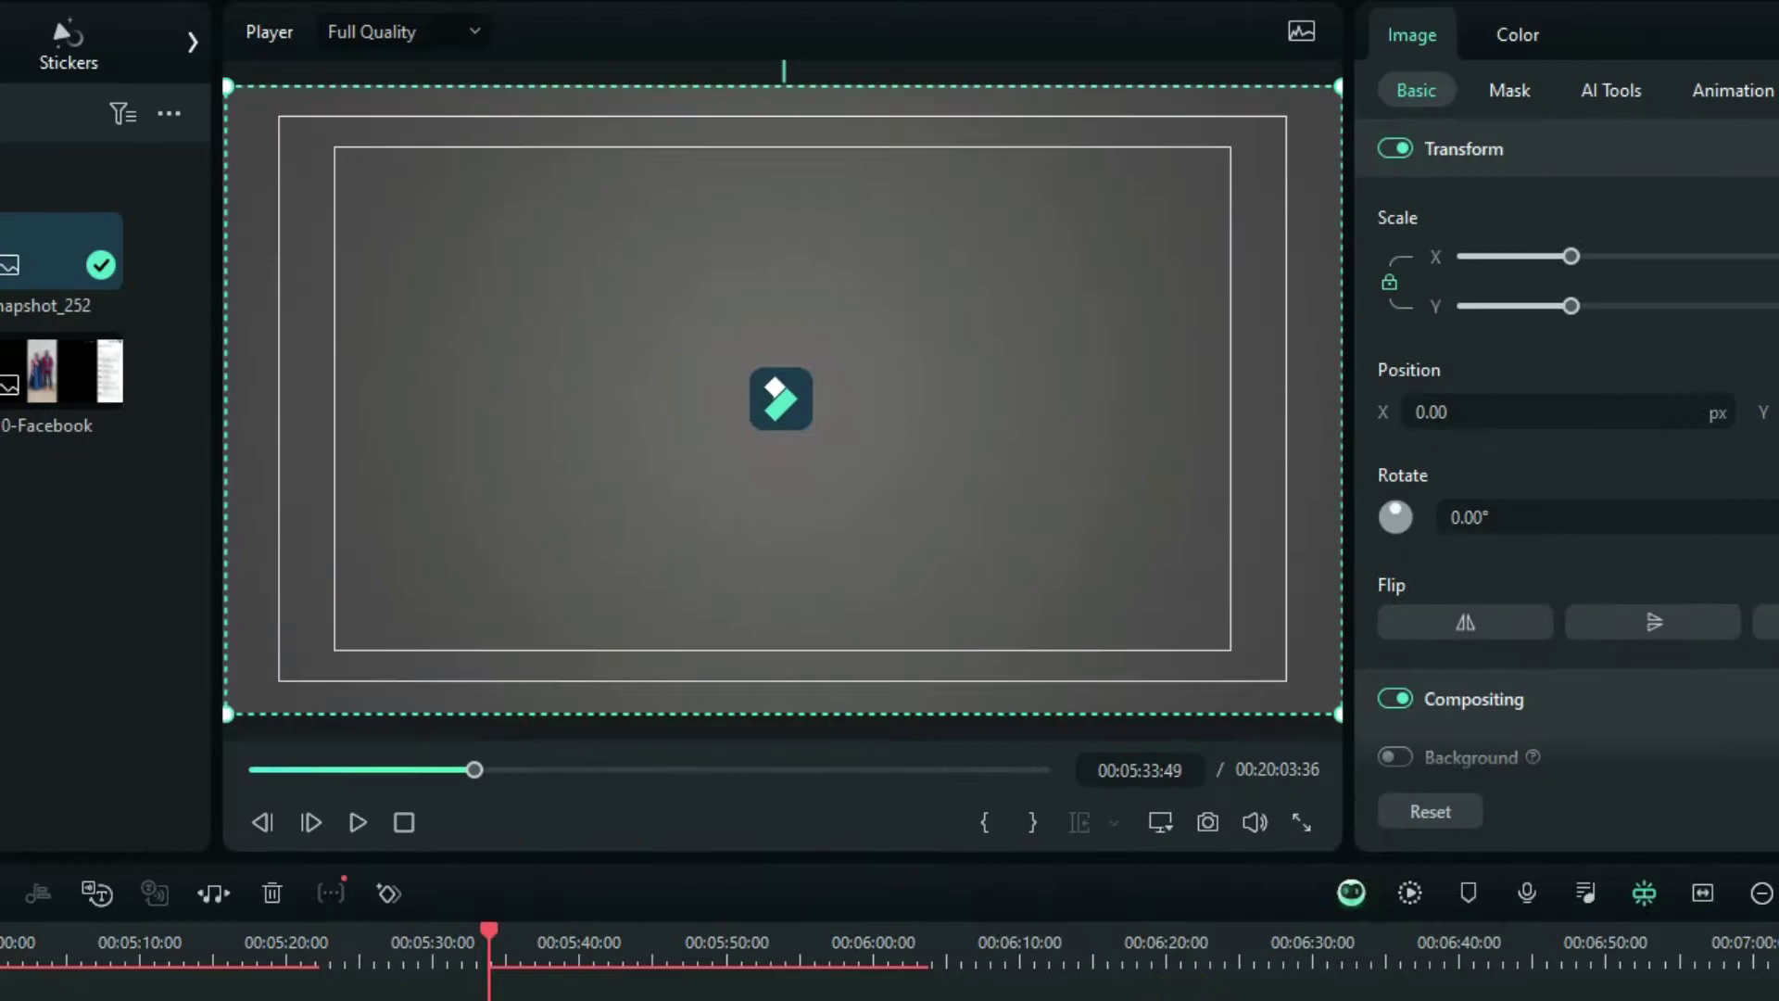
drag(530, 108, 563, 110)
drag(825, 408, 790, 409)
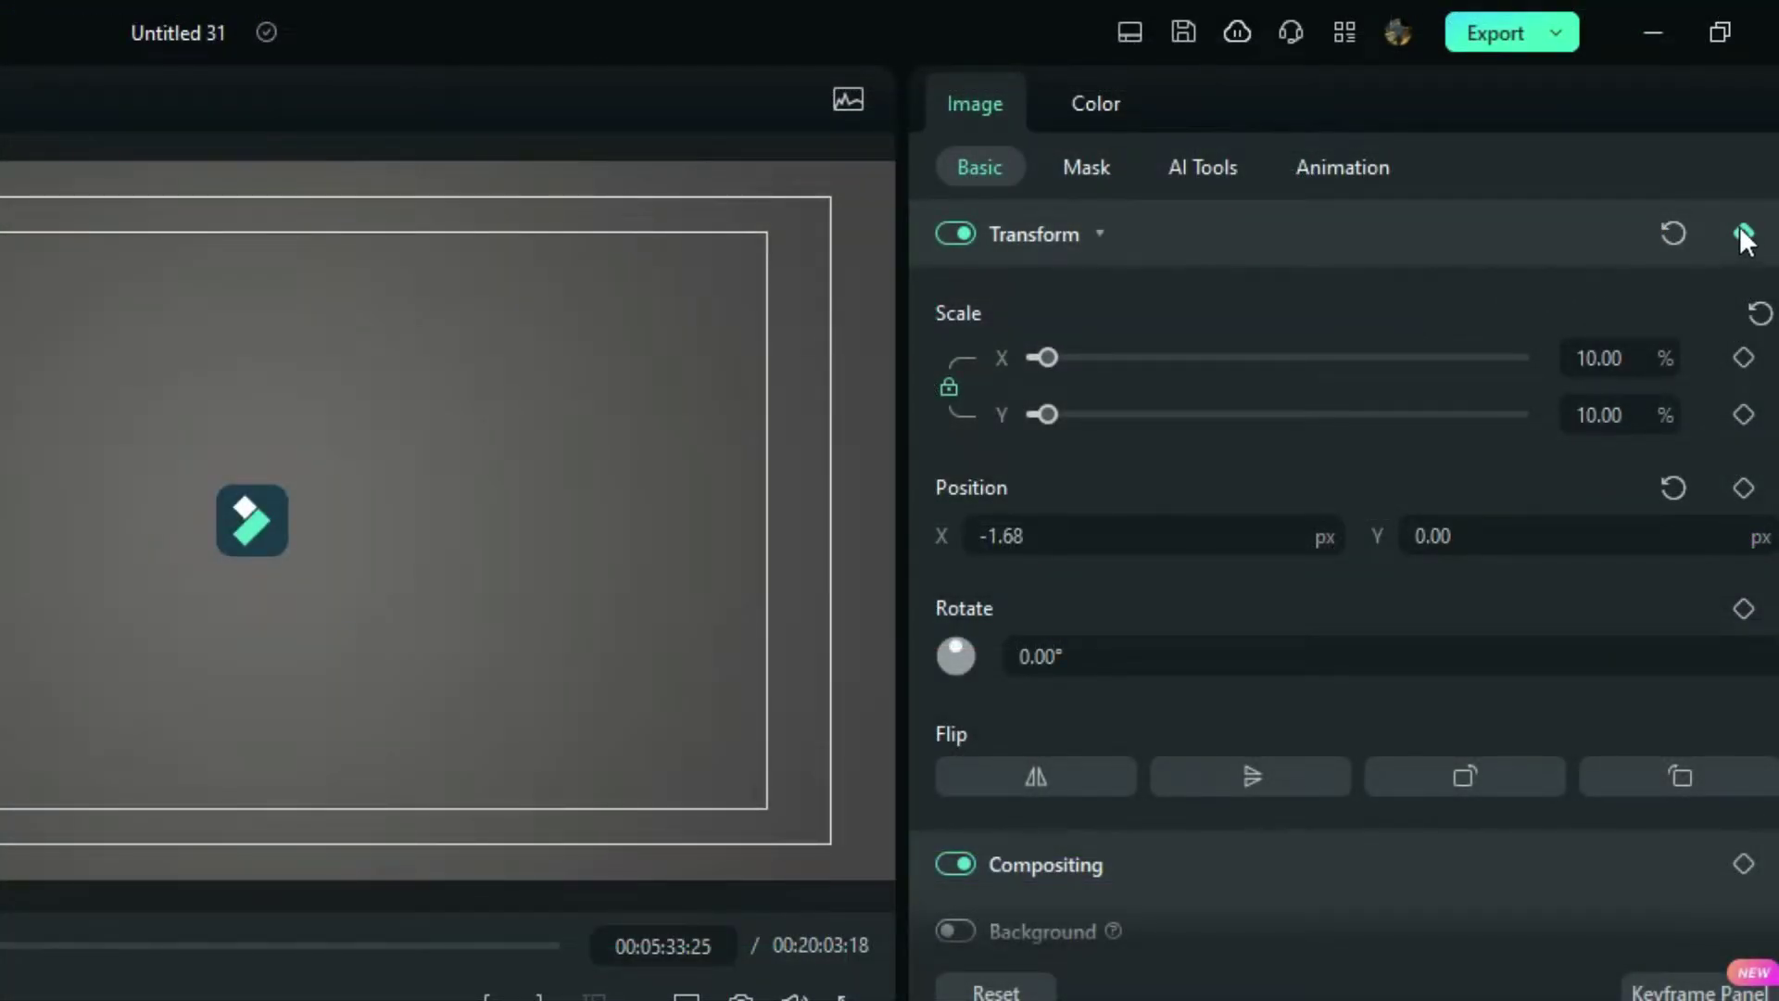
Step: Add a Transform keyframe at the start of the logo clip and set the scale to 15% ten frames further on
click(1743, 232)
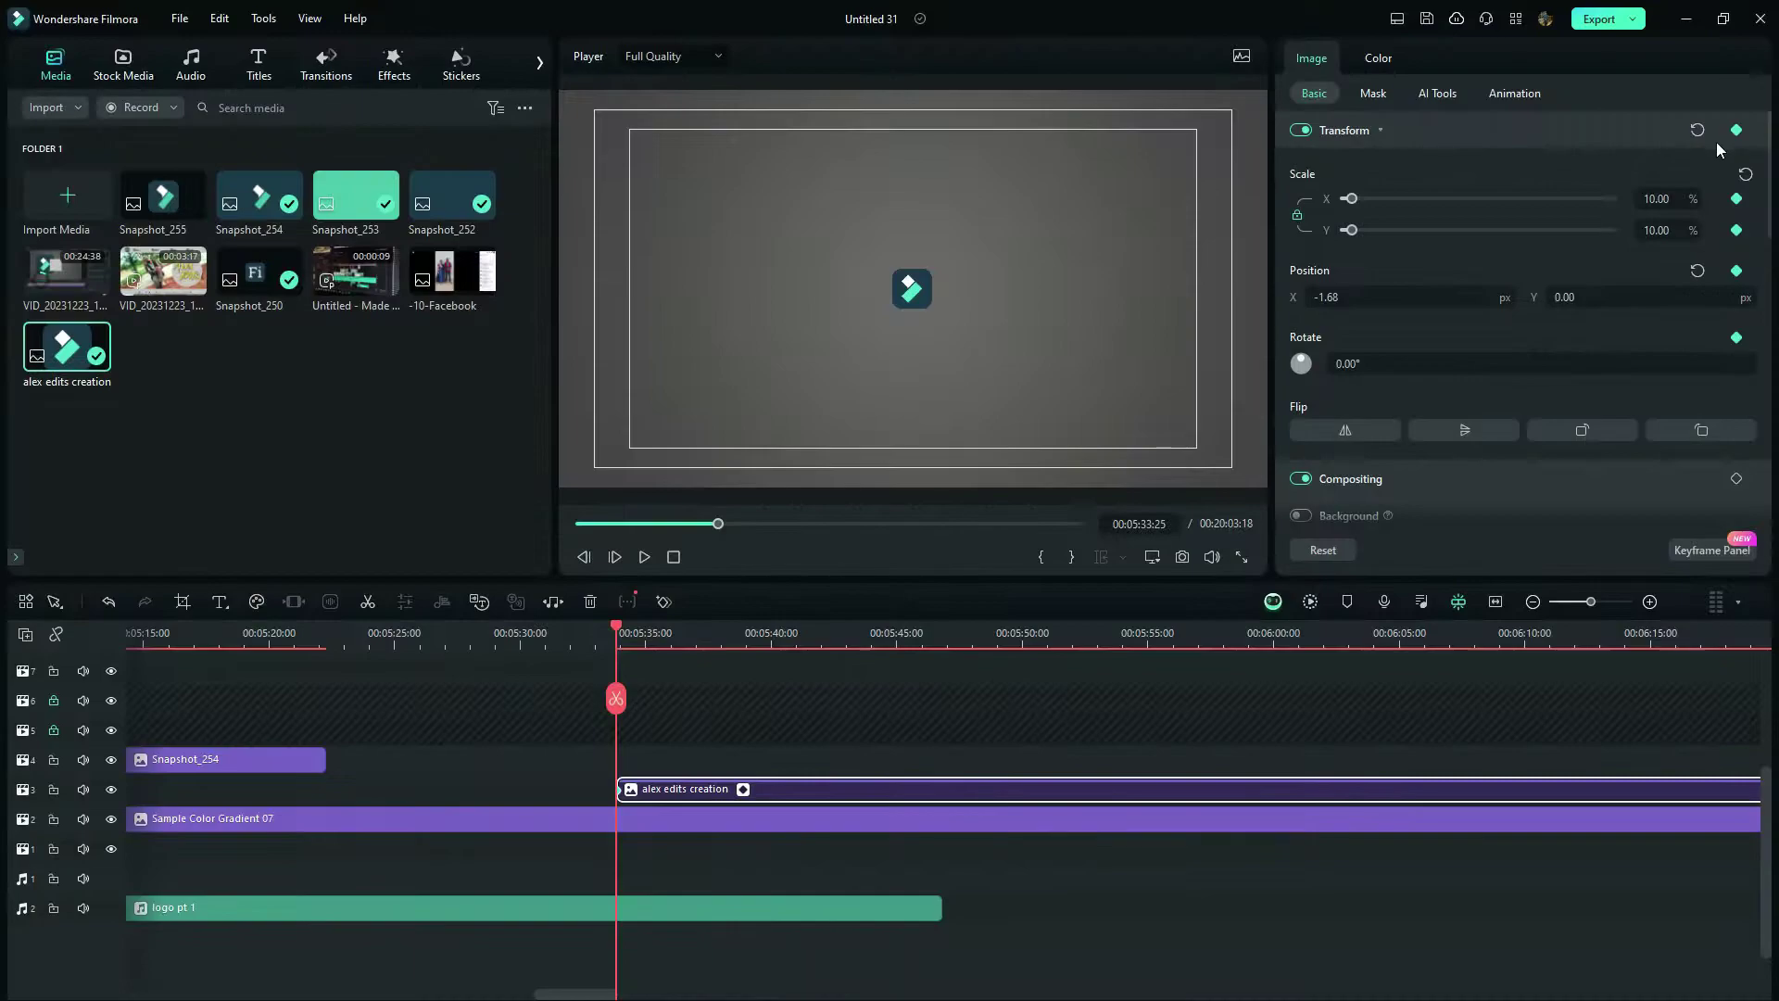
scroll(619, 806, up, 3)
key(Right)
key(Right)
key(Right)
key(Right)
key(Right)
key(Right)
key(Right)
key(Right)
key(Right)
key(Right)
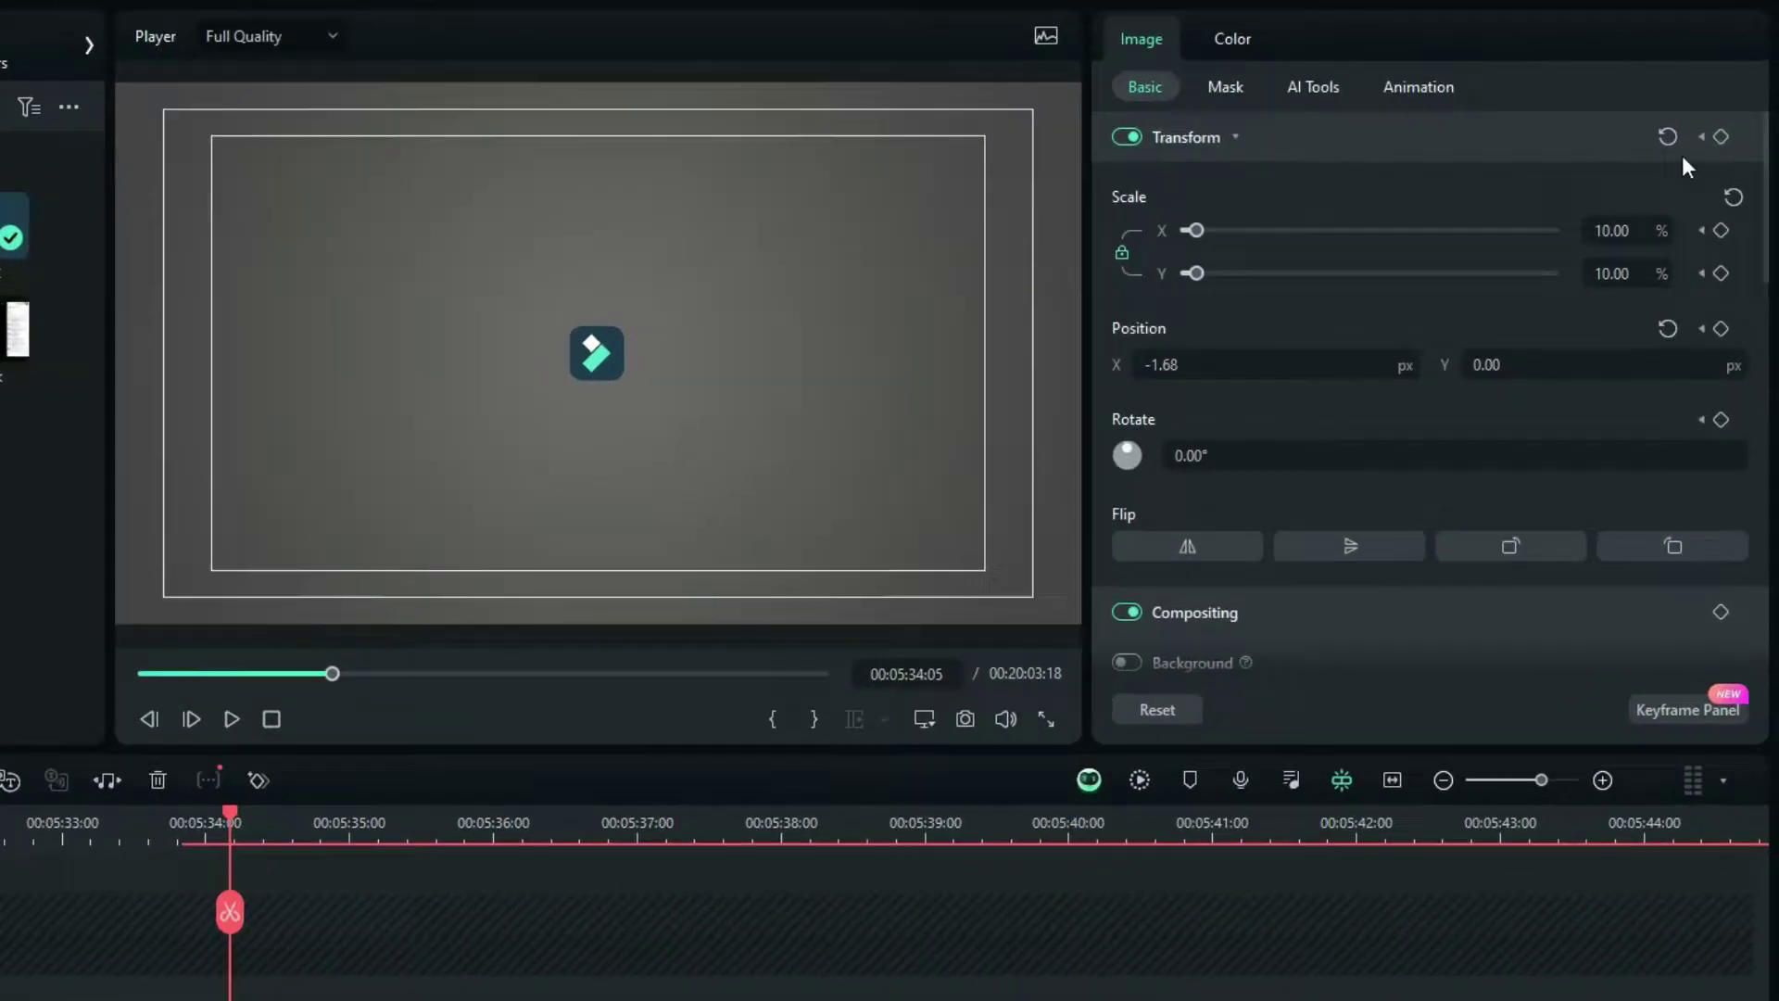
click(1654, 199)
text(15)
key(Return)
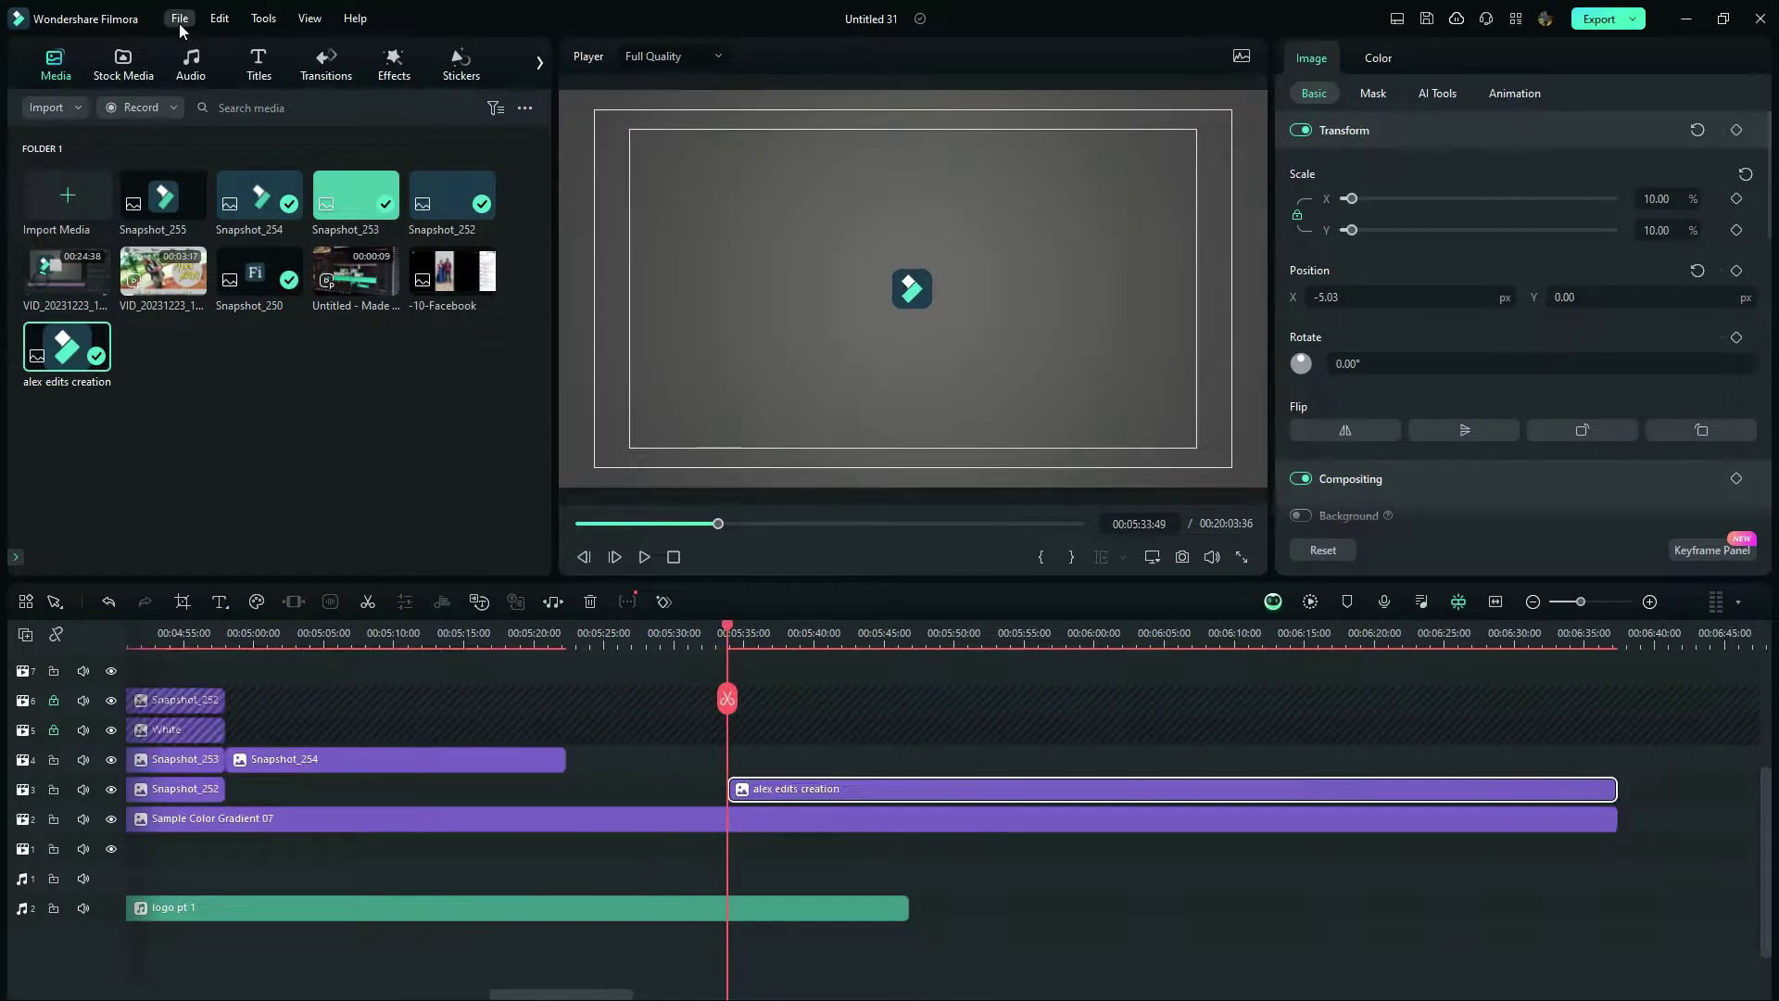
Step: Set the project to 1280x720 (HD) resolution at 30 fps
click(179, 18)
click(206, 349)
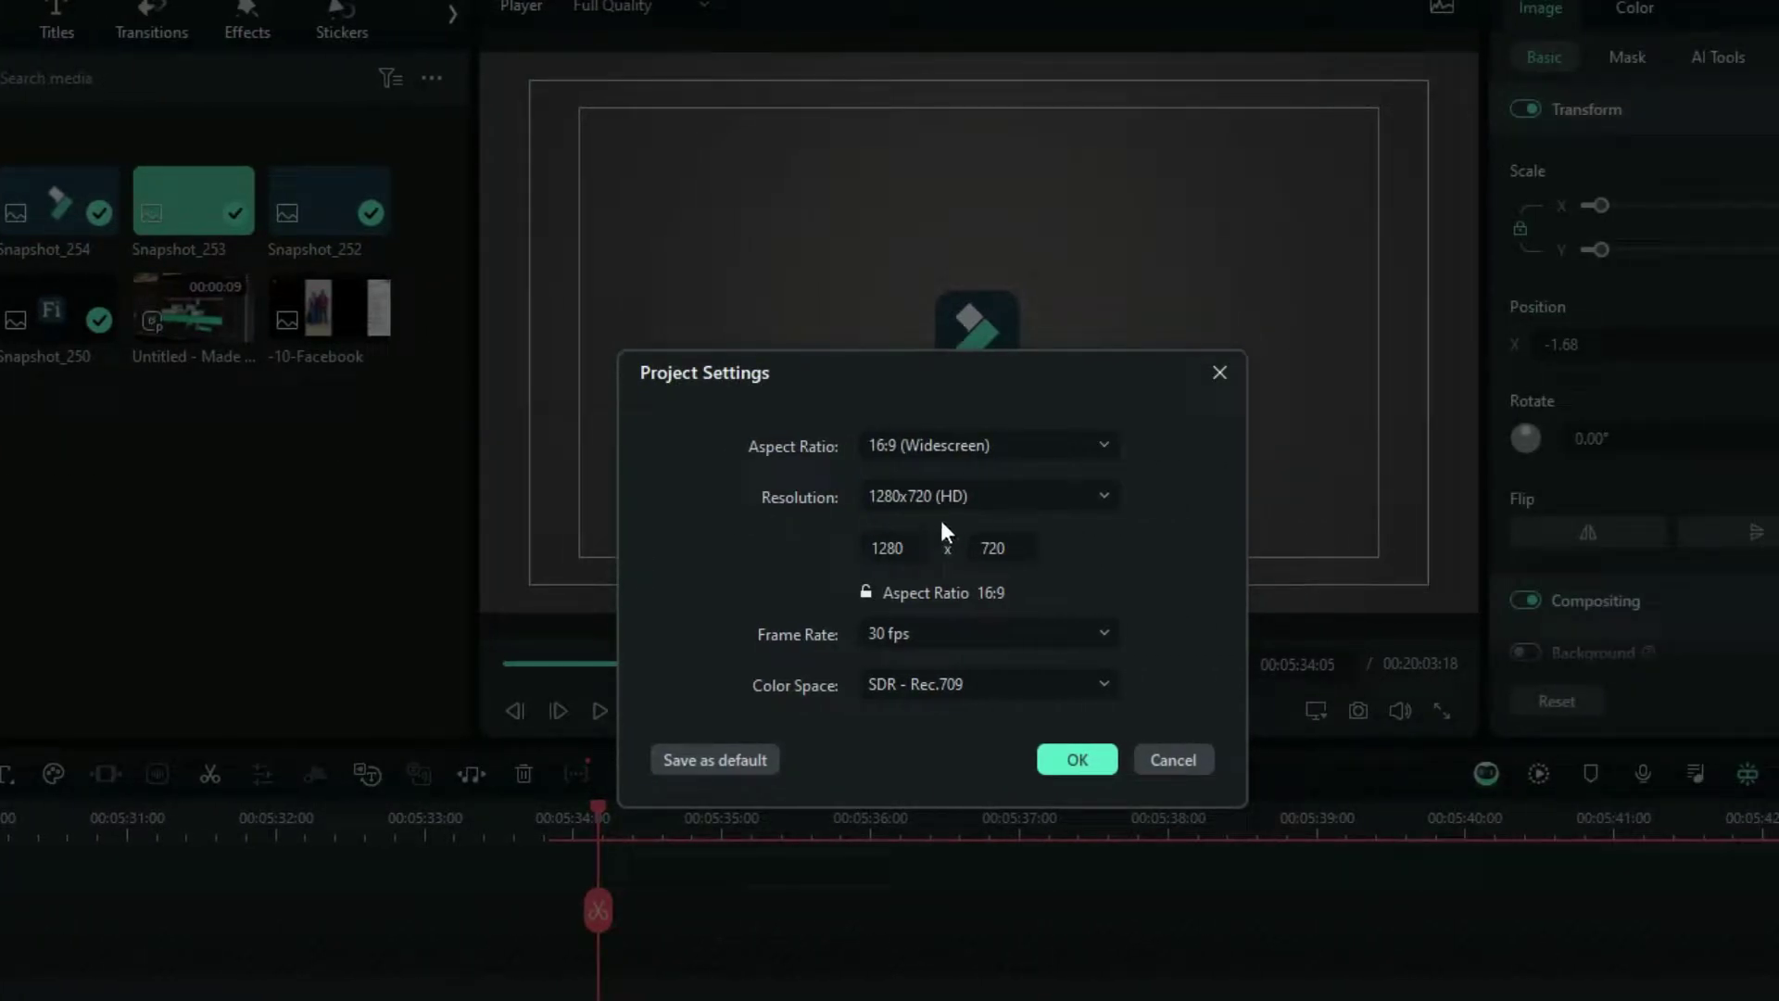
click(1094, 759)
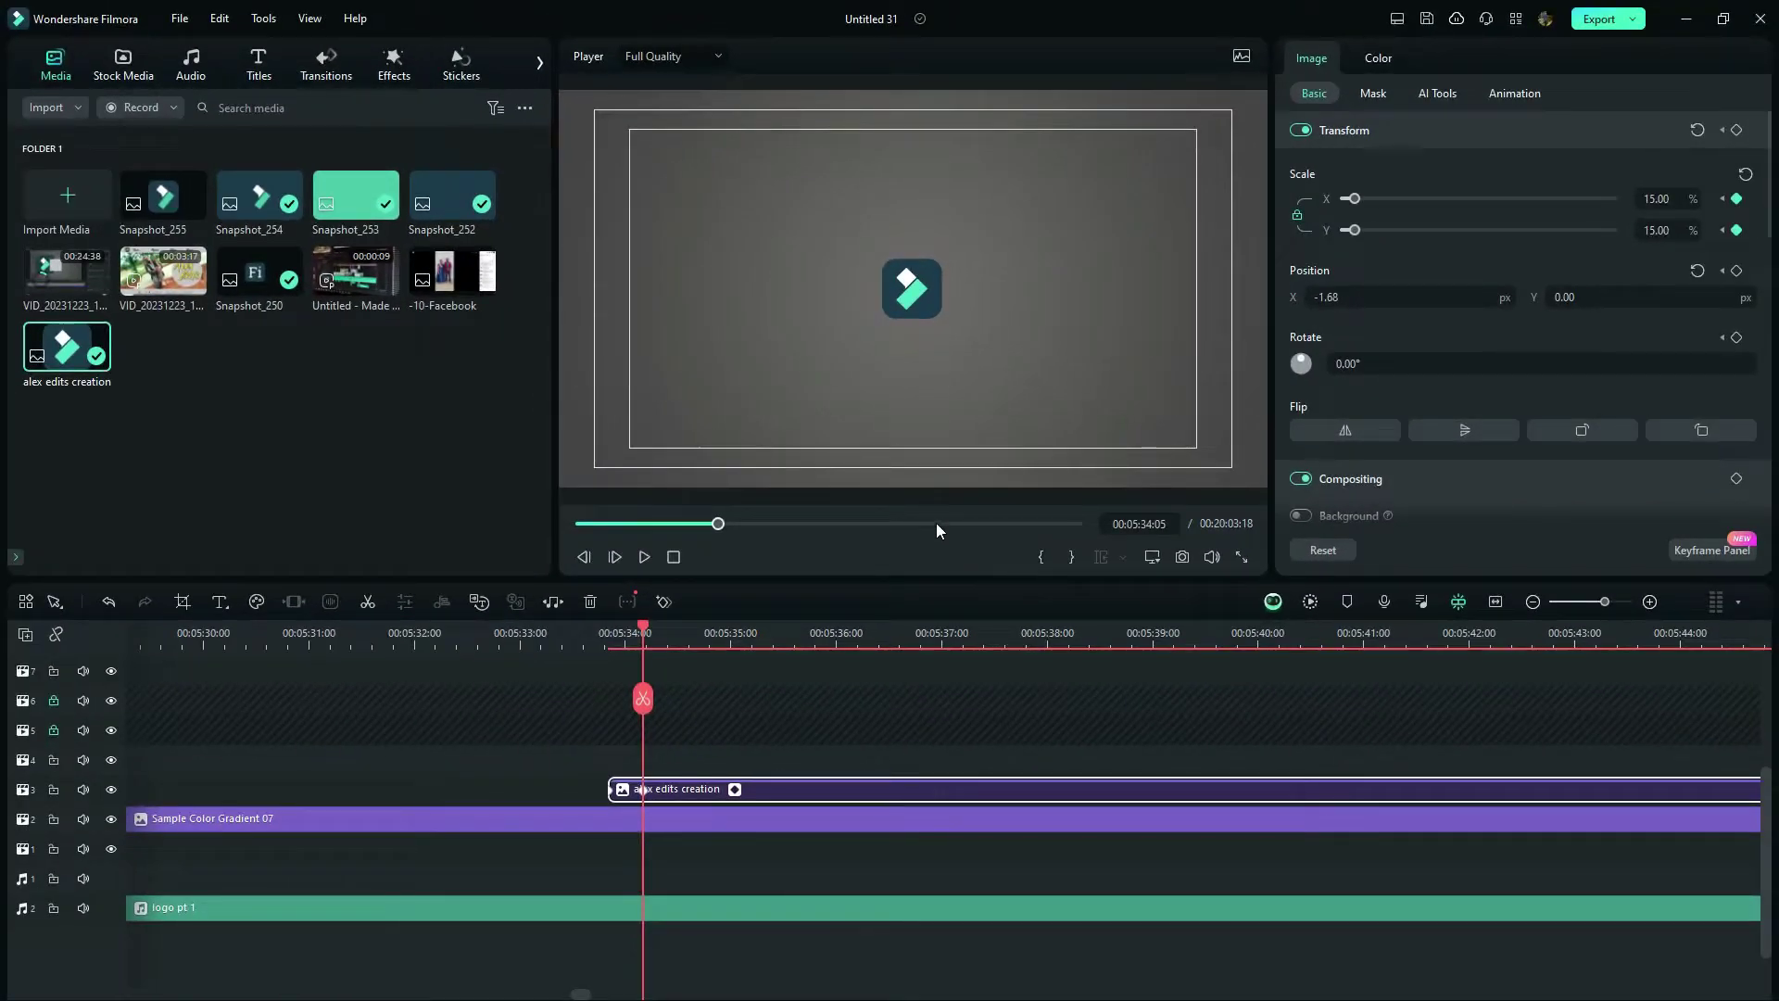
Step: Advance six frames to 00:05:34:11 and keyframe the logo's scale at 16%
click(645, 789)
key(Right)
key(Right)
key(Right)
key(Right)
key(Right)
key(Right)
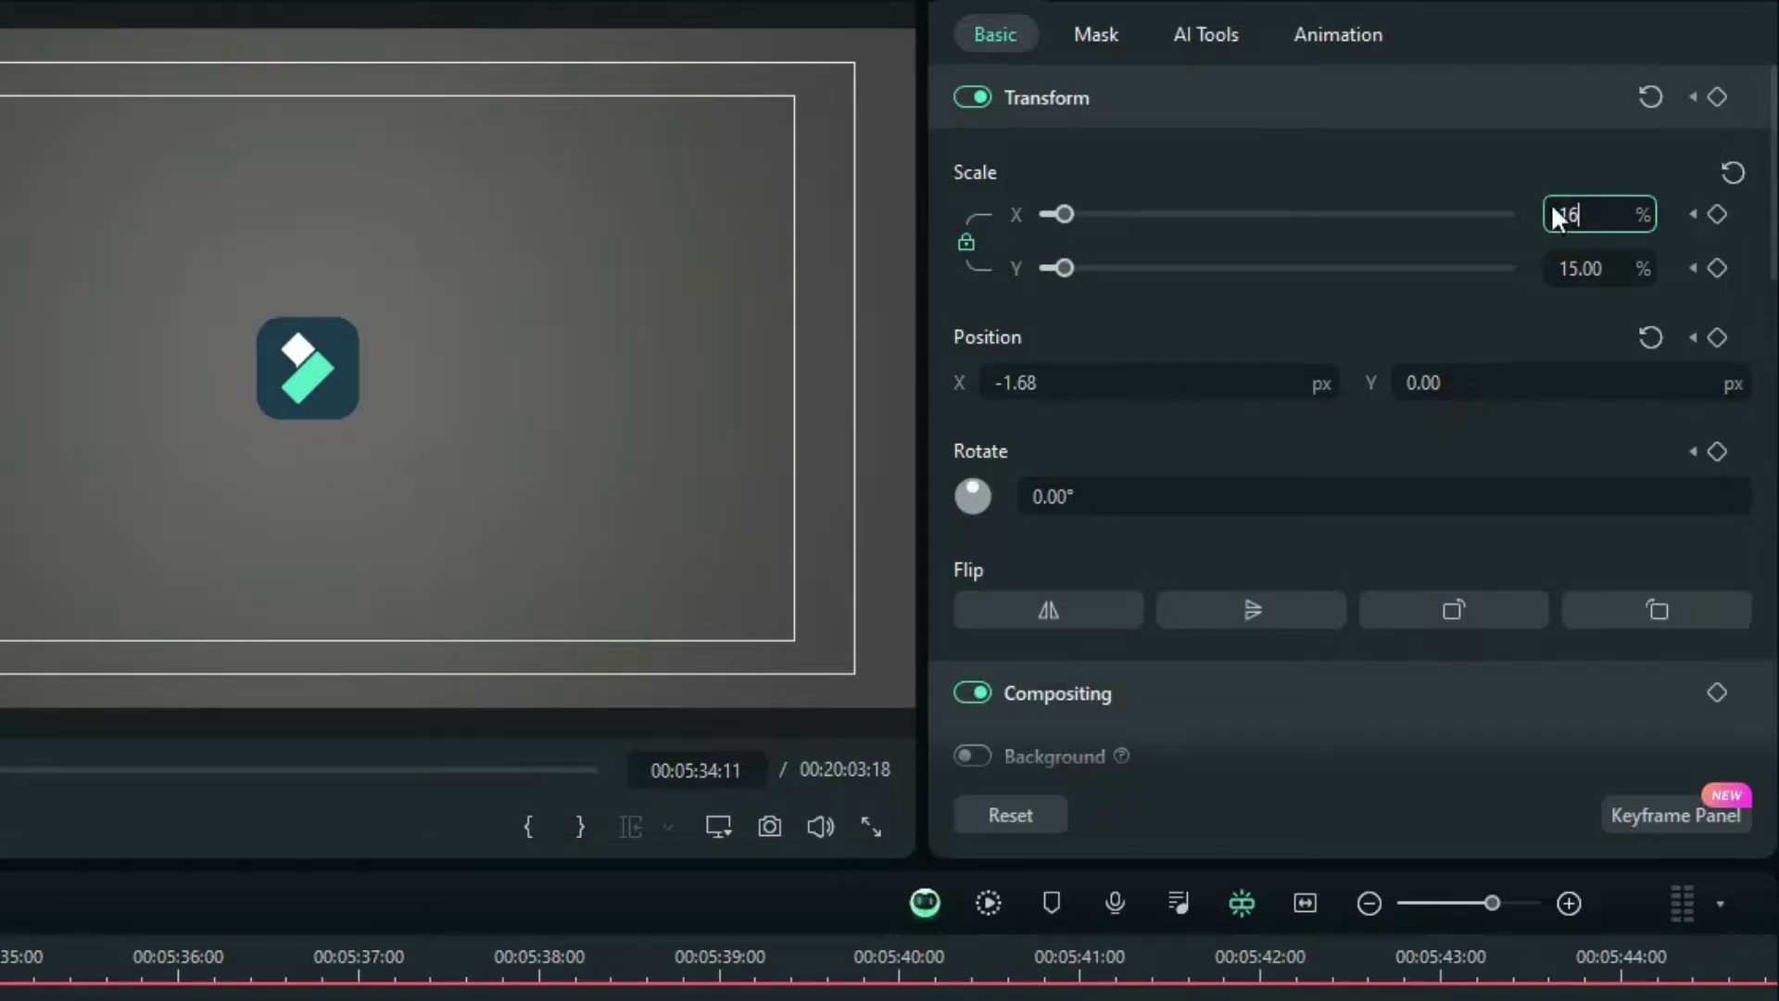
click(1555, 215)
text(16)
key(Return)
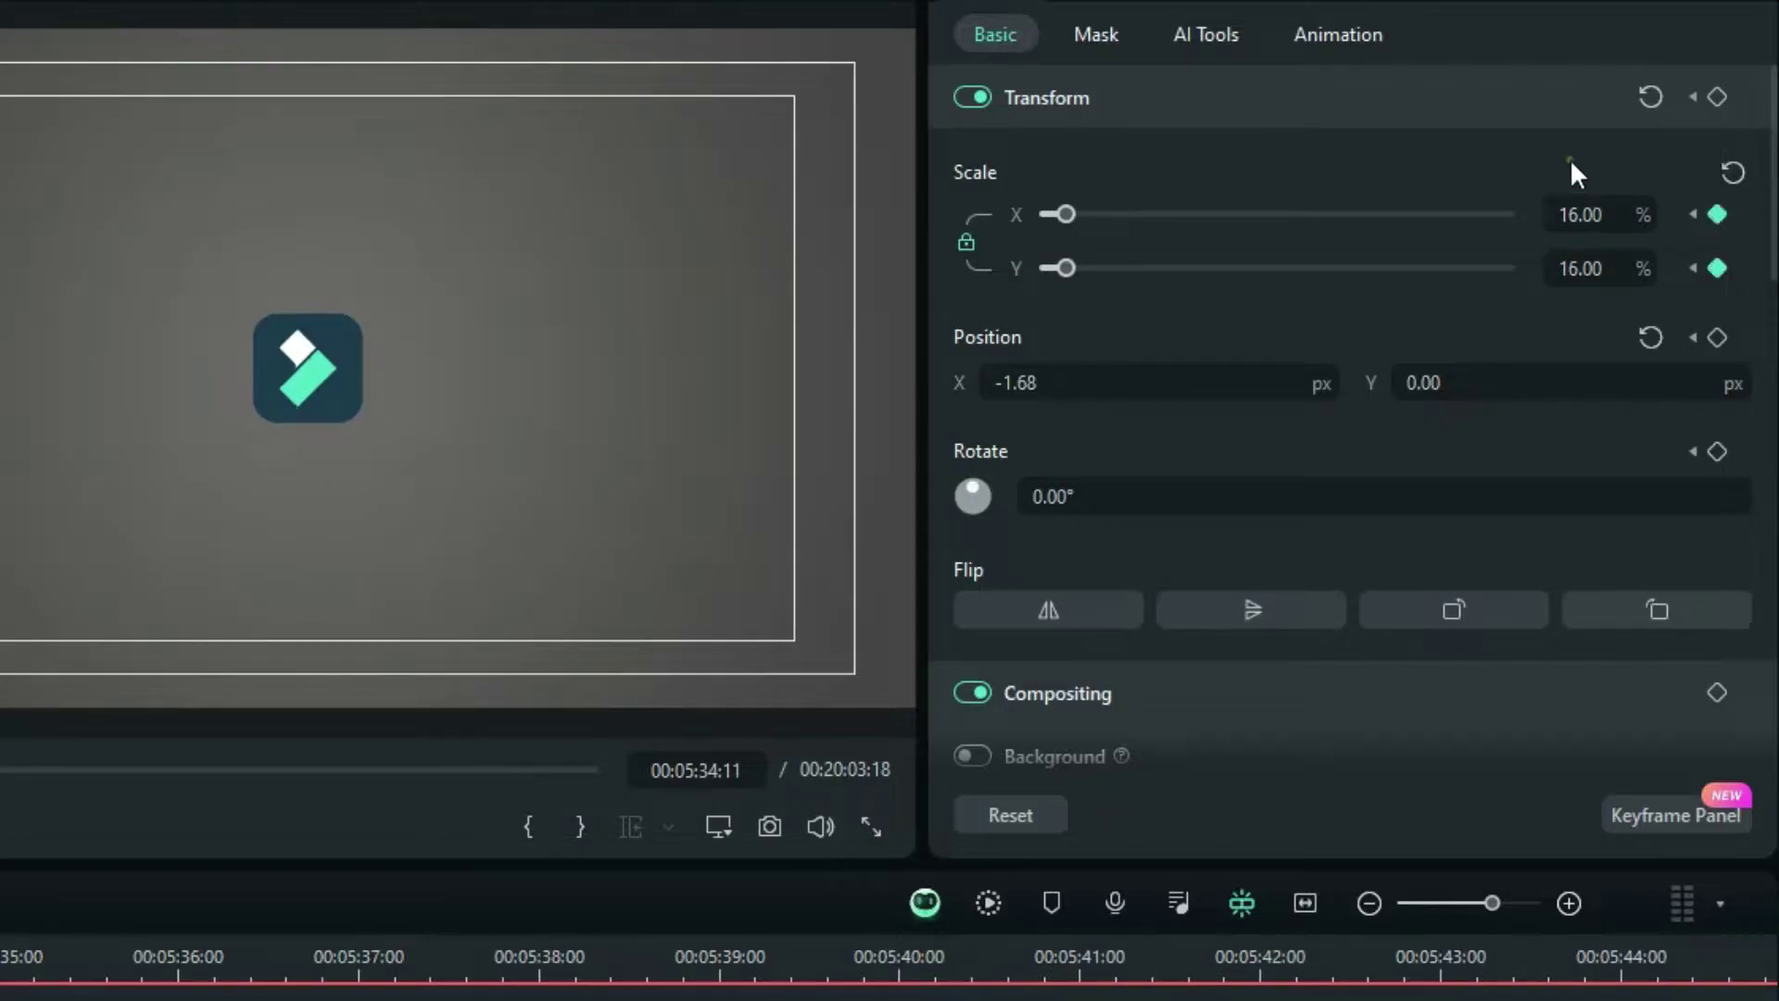
click(1569, 167)
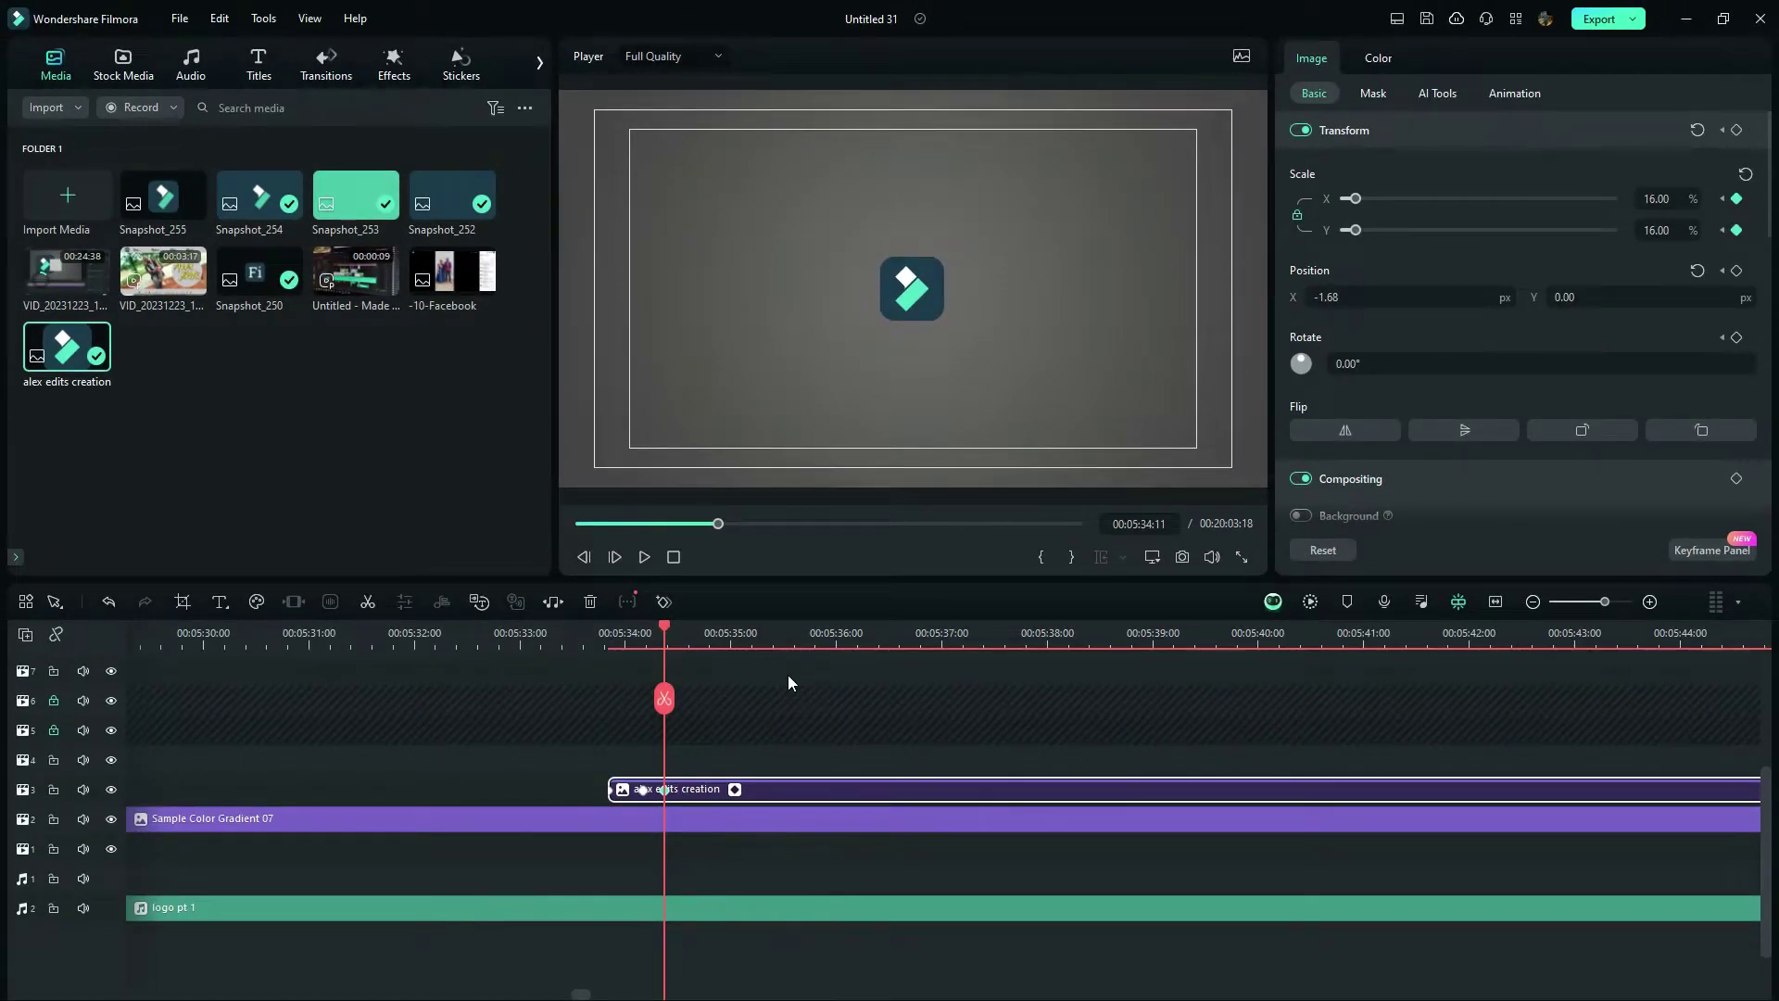
Step: Advance five frames to 00:05:34:16 and keyframe the logo's X position at -97.68 px
key(Right)
key(Right)
key(Right)
key(Right)
key(Right)
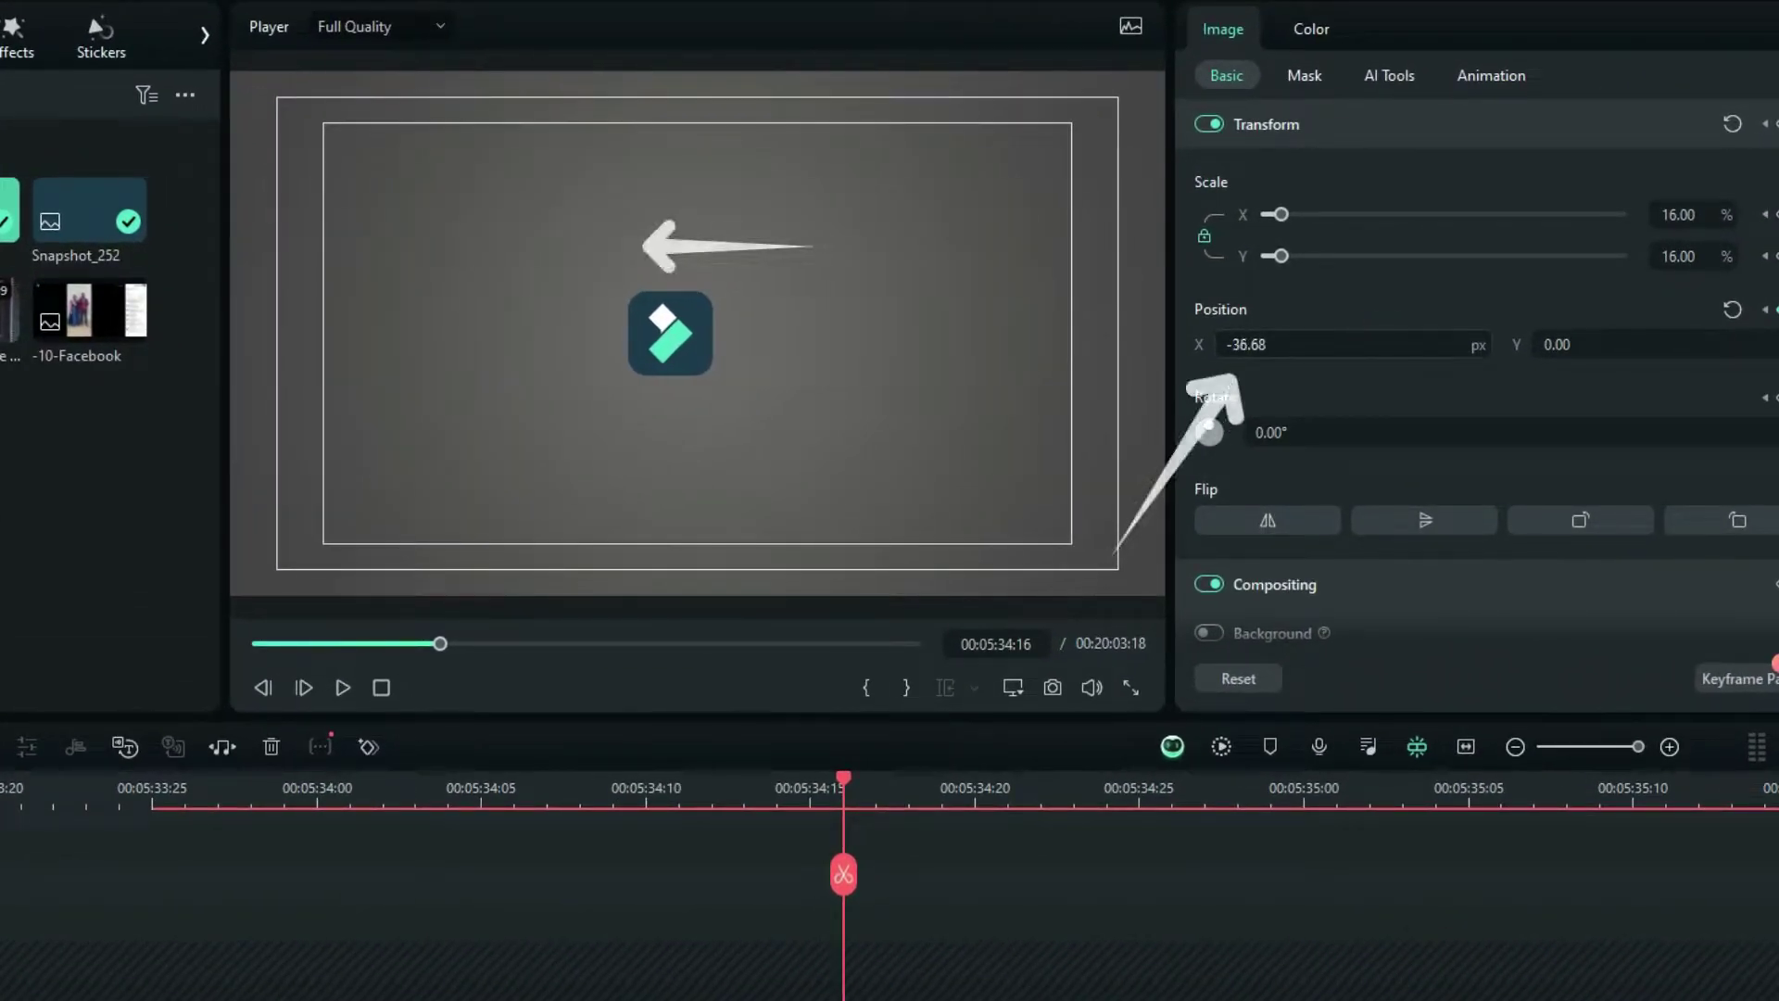
drag(1456, 346, 1382, 345)
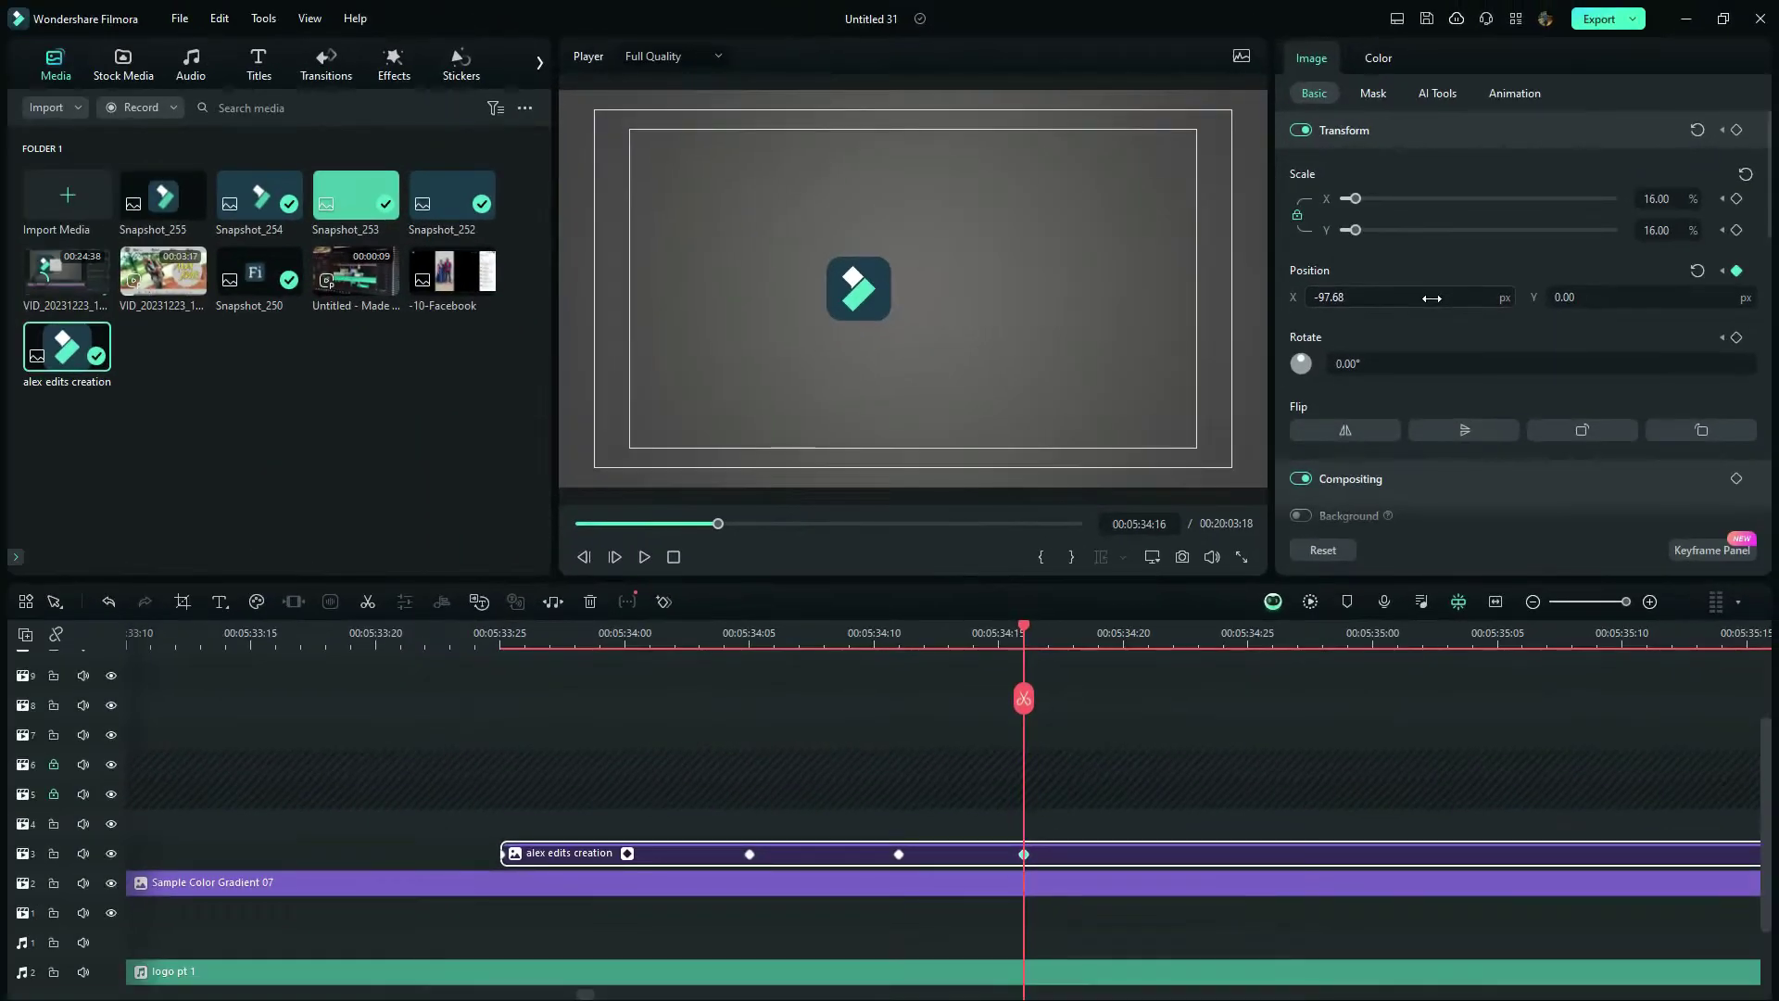
Step: Advance four frames to 00:05:34:20 and keyframe the logo at X position -165.68 px with a scale of 17%
key(Right)
key(Right)
key(Right)
key(Right)
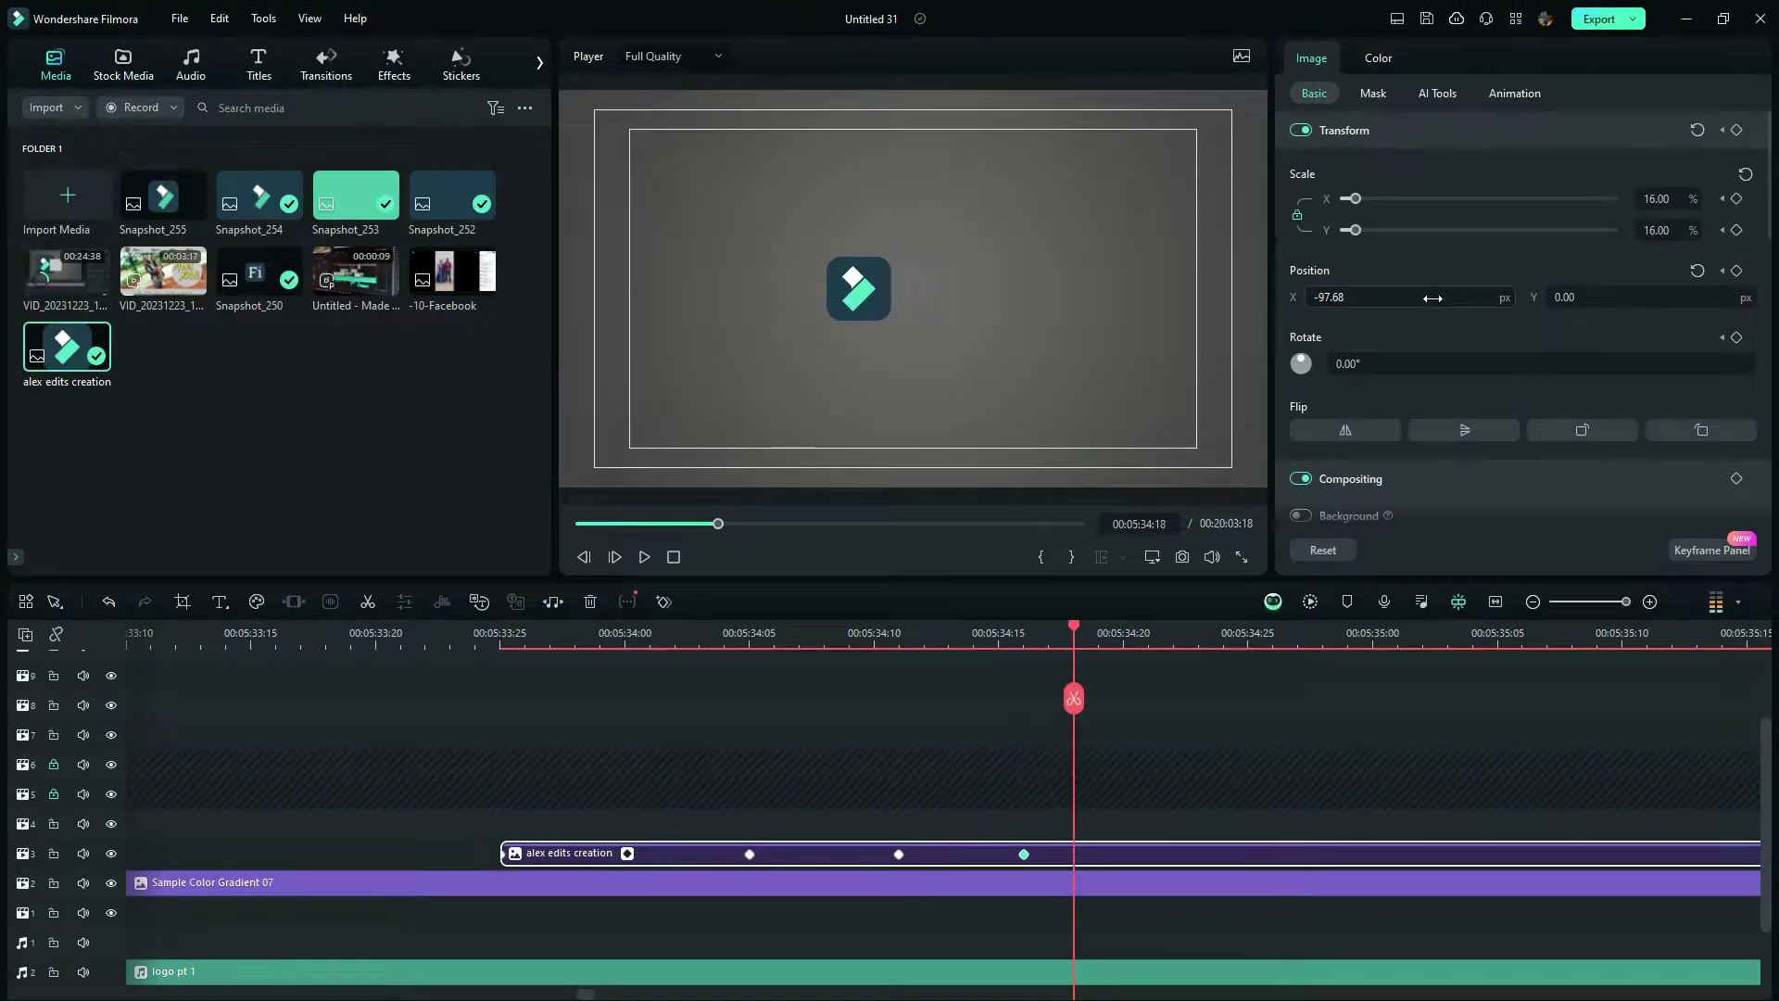
drag(1485, 299, 1433, 299)
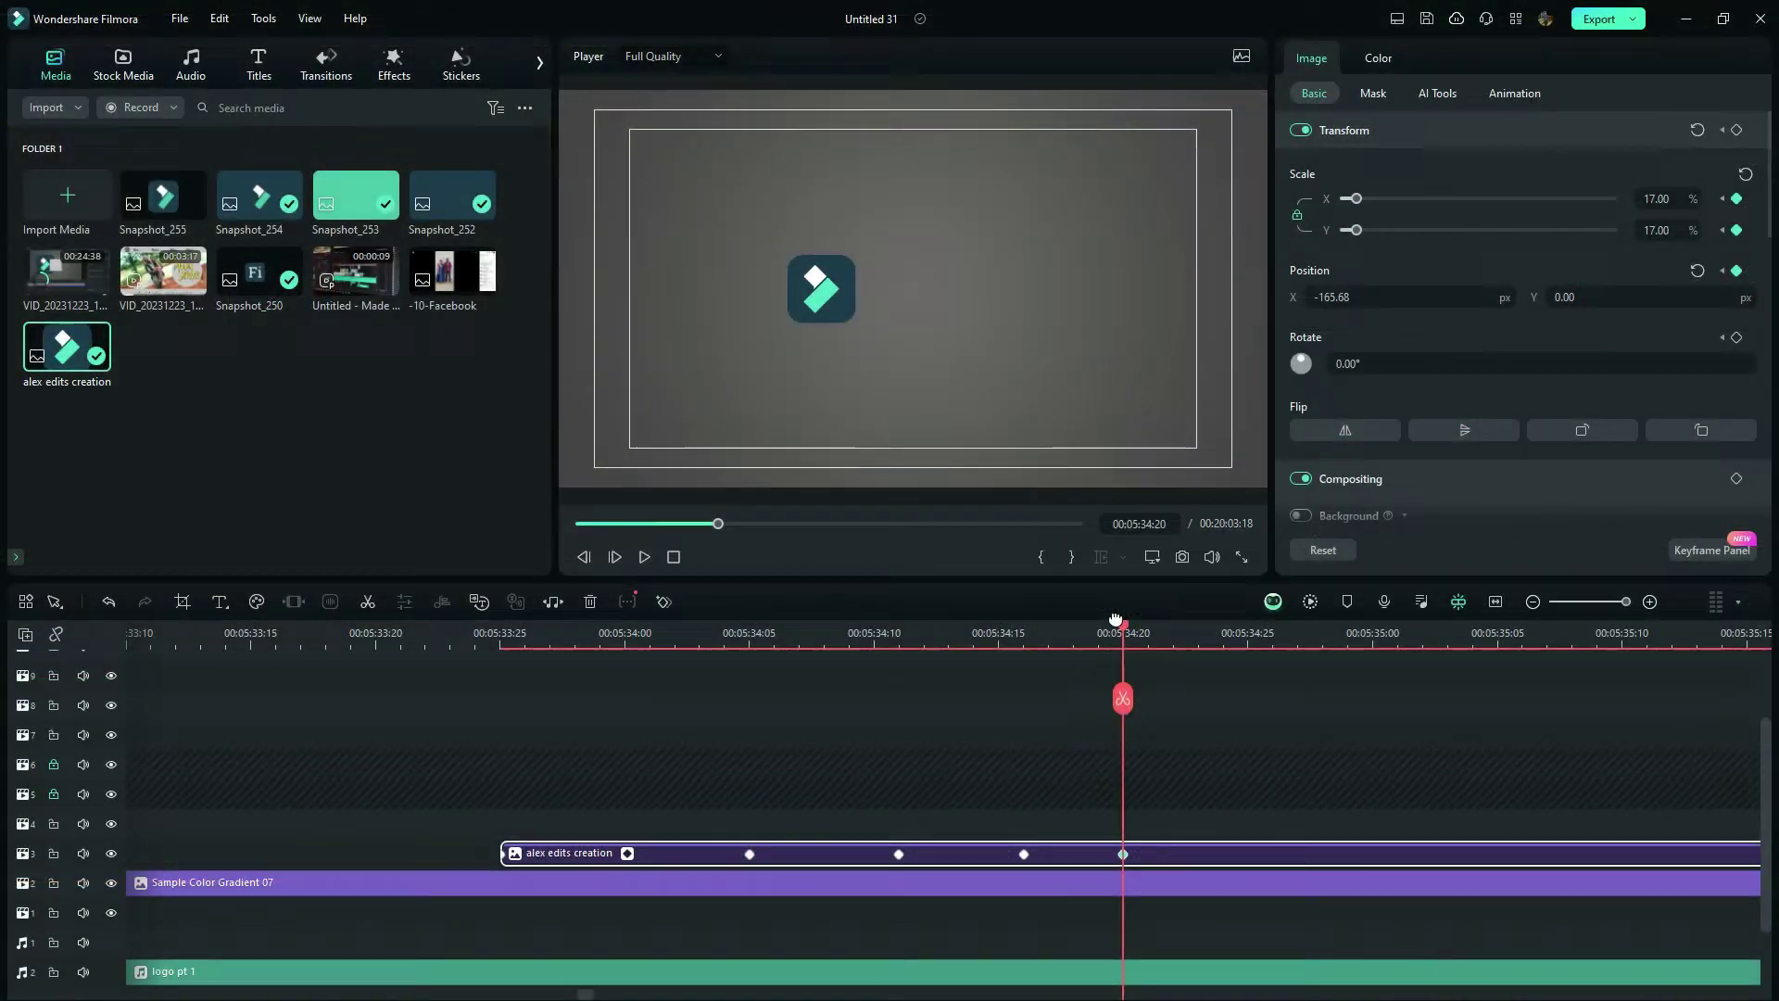
Step: Advance fifteen frames to 00:05:35:05, keyframe the logo's scale at 18%, and scrub through the animation
key(Right)
key(Right)
key(Right)
key(Right)
key(Right)
key(Right)
key(Right)
key(Right)
key(Right)
key(Right)
key(Right)
key(Right)
key(Right)
key(Right)
key(Right)
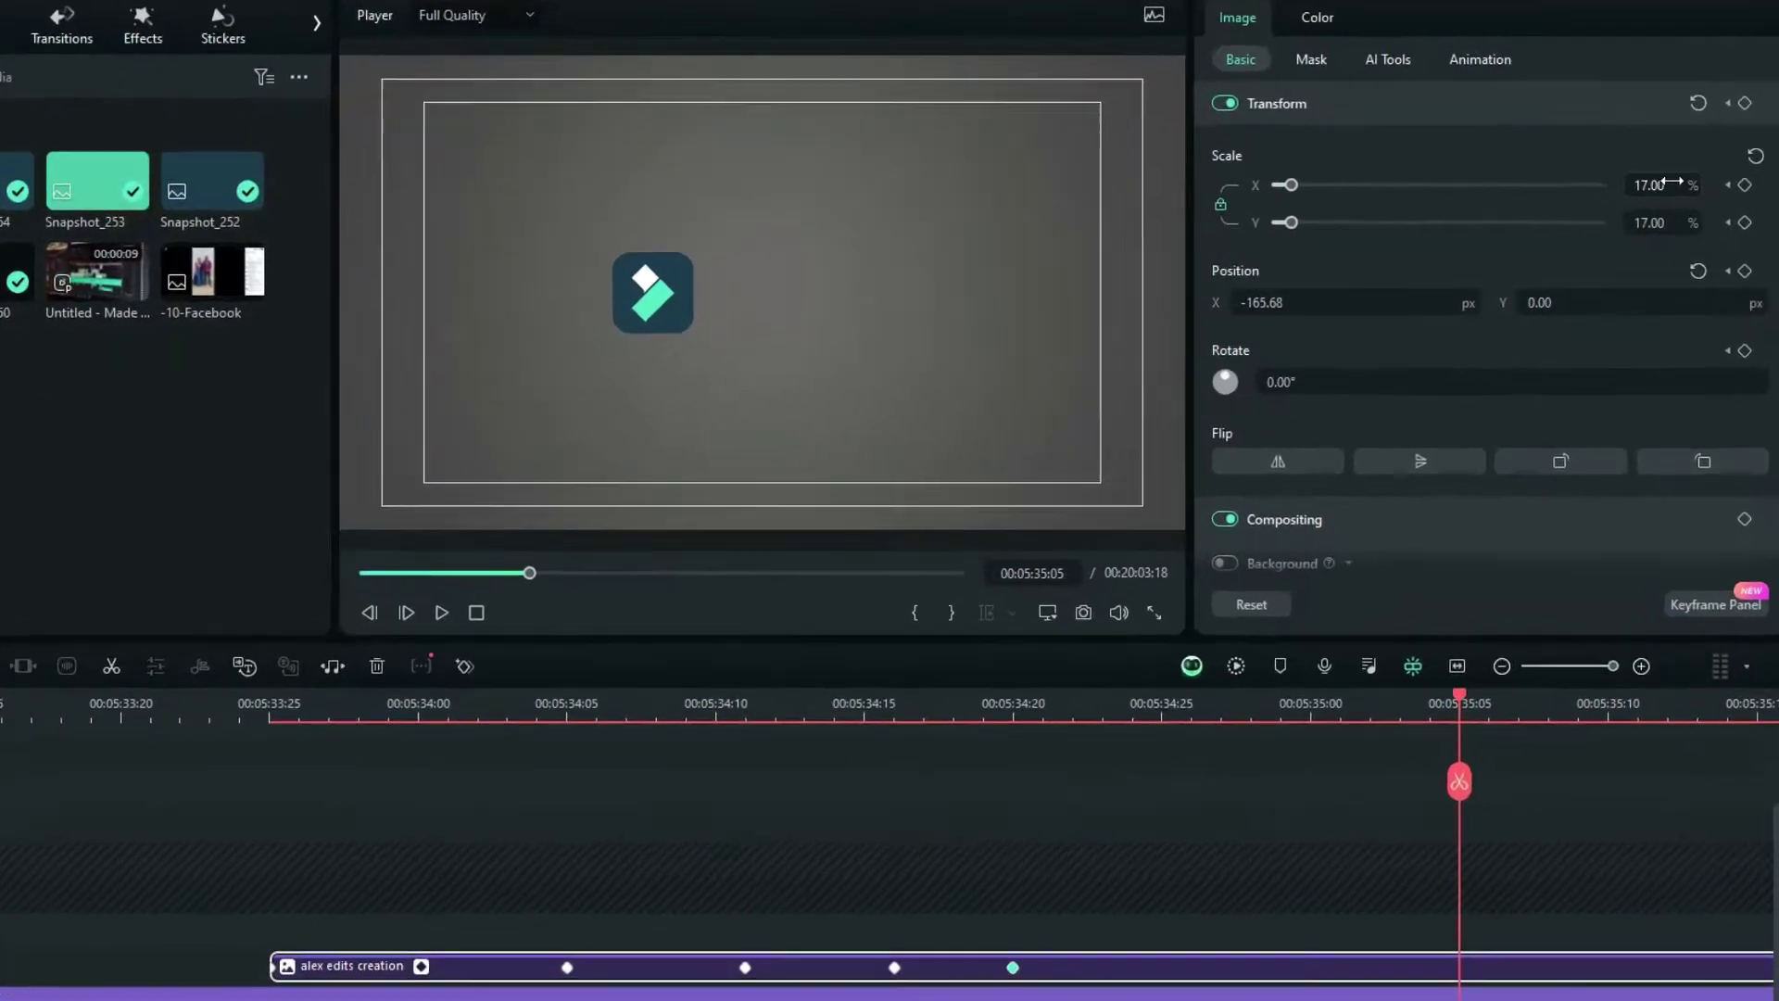
click(1674, 198)
text(18)
key(Return)
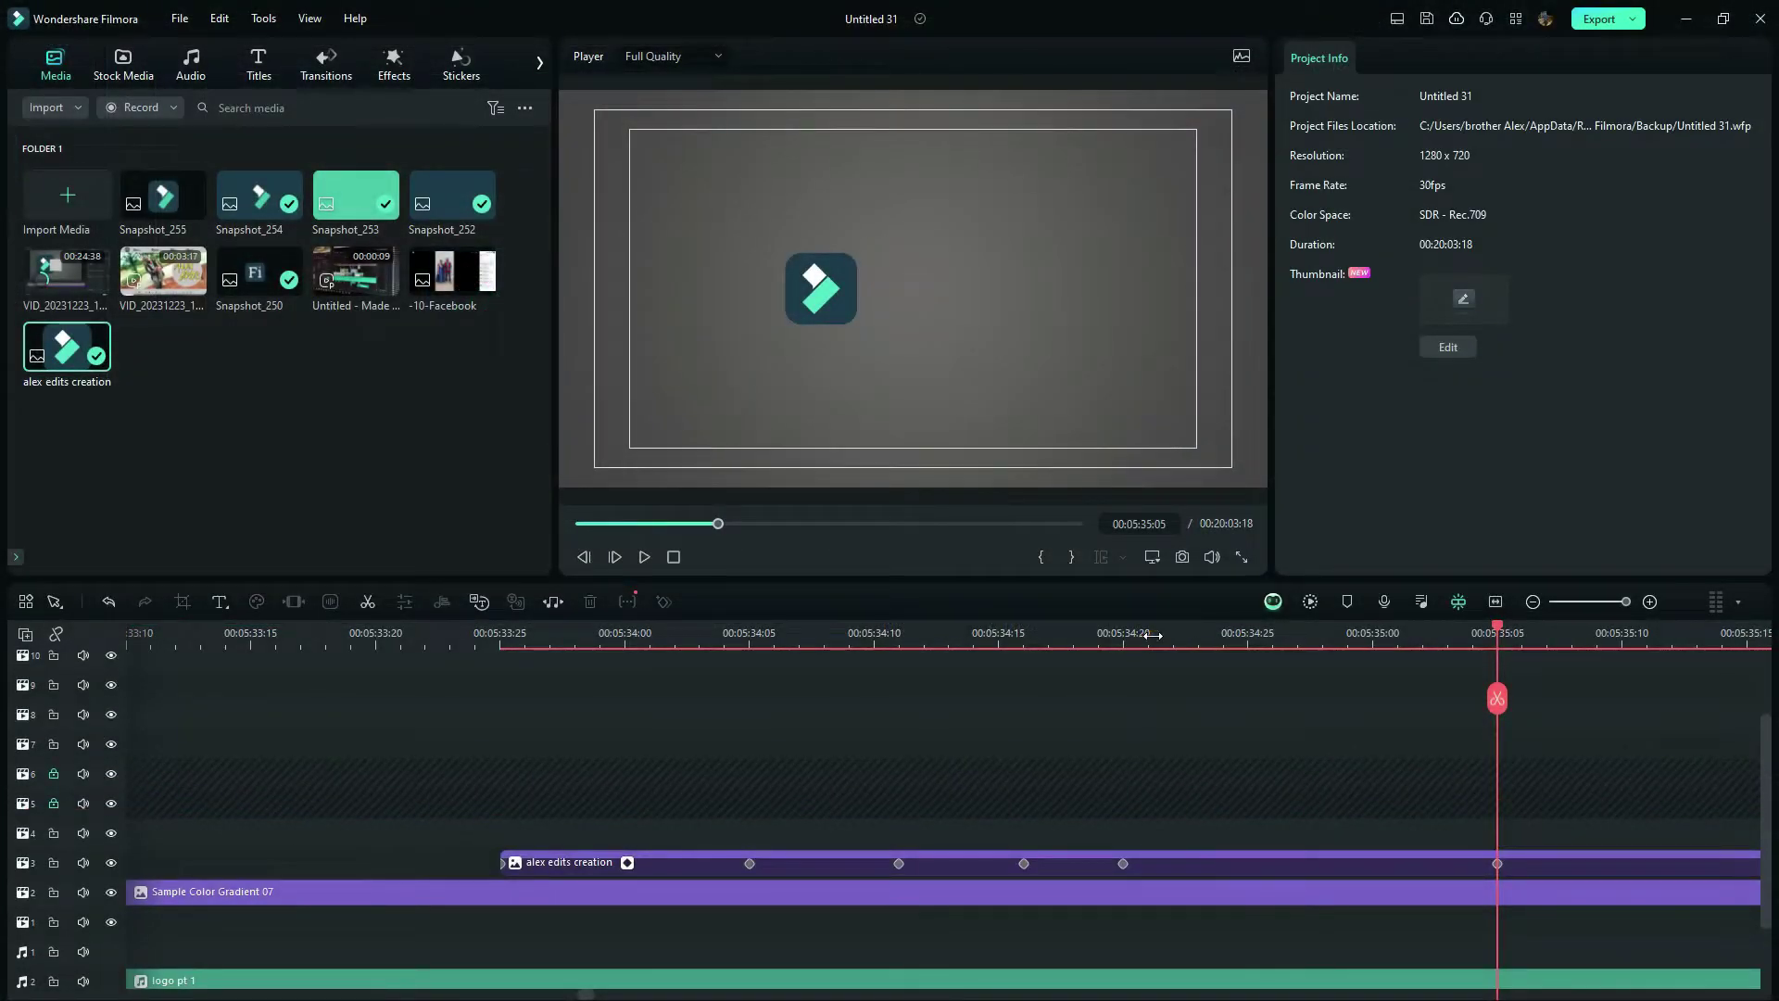
click(1154, 638)
drag(1154, 637, 1360, 671)
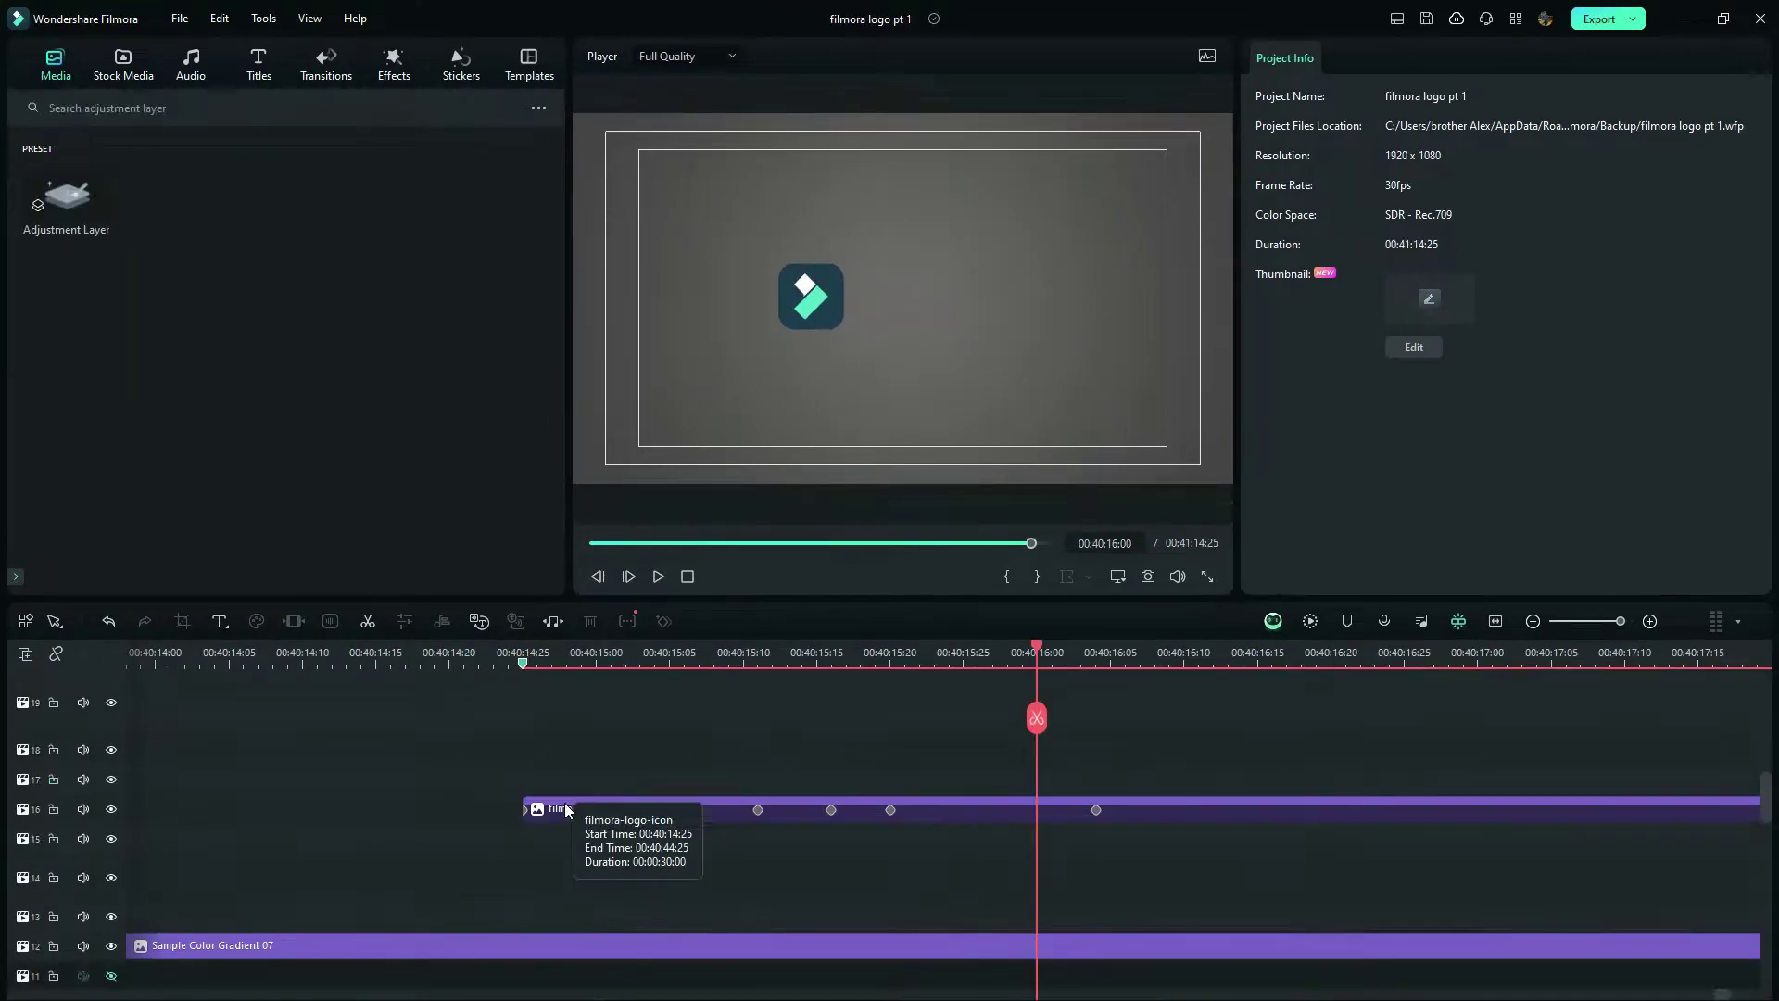
Step: Apply the rising-curve interpolation to the early keyframes of the filmora-logo-icon clip in its keyframe graph
click(564, 807)
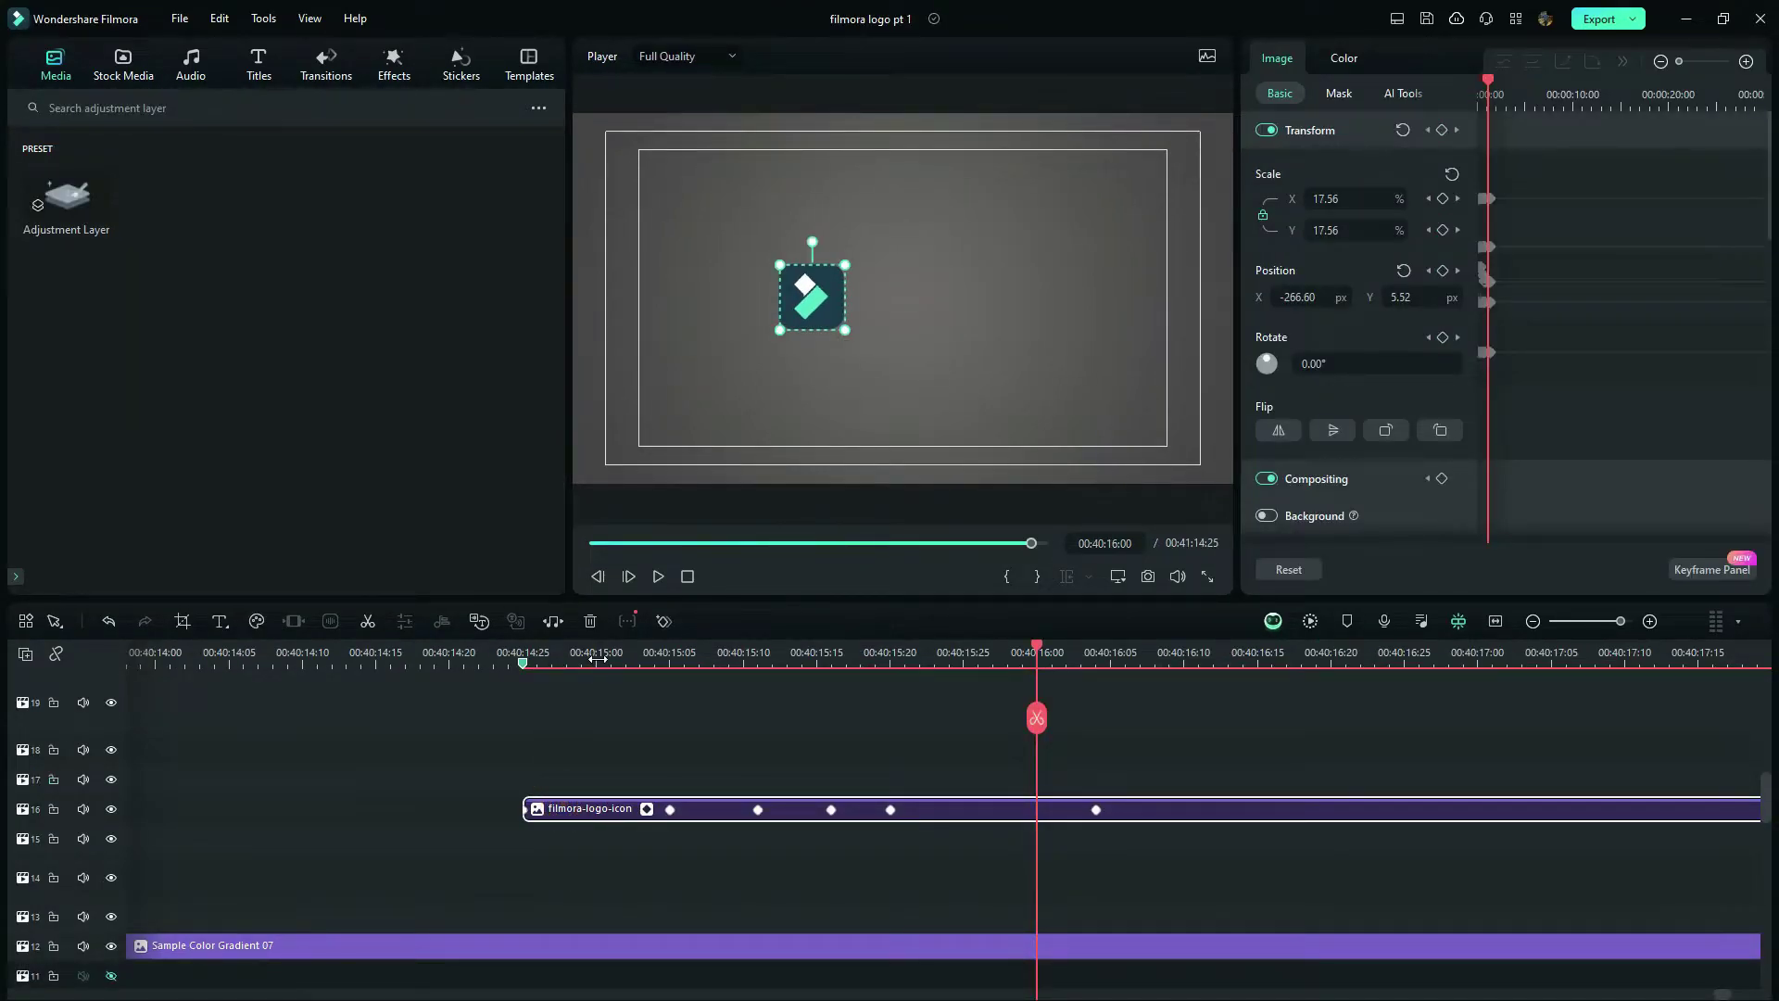
click(611, 656)
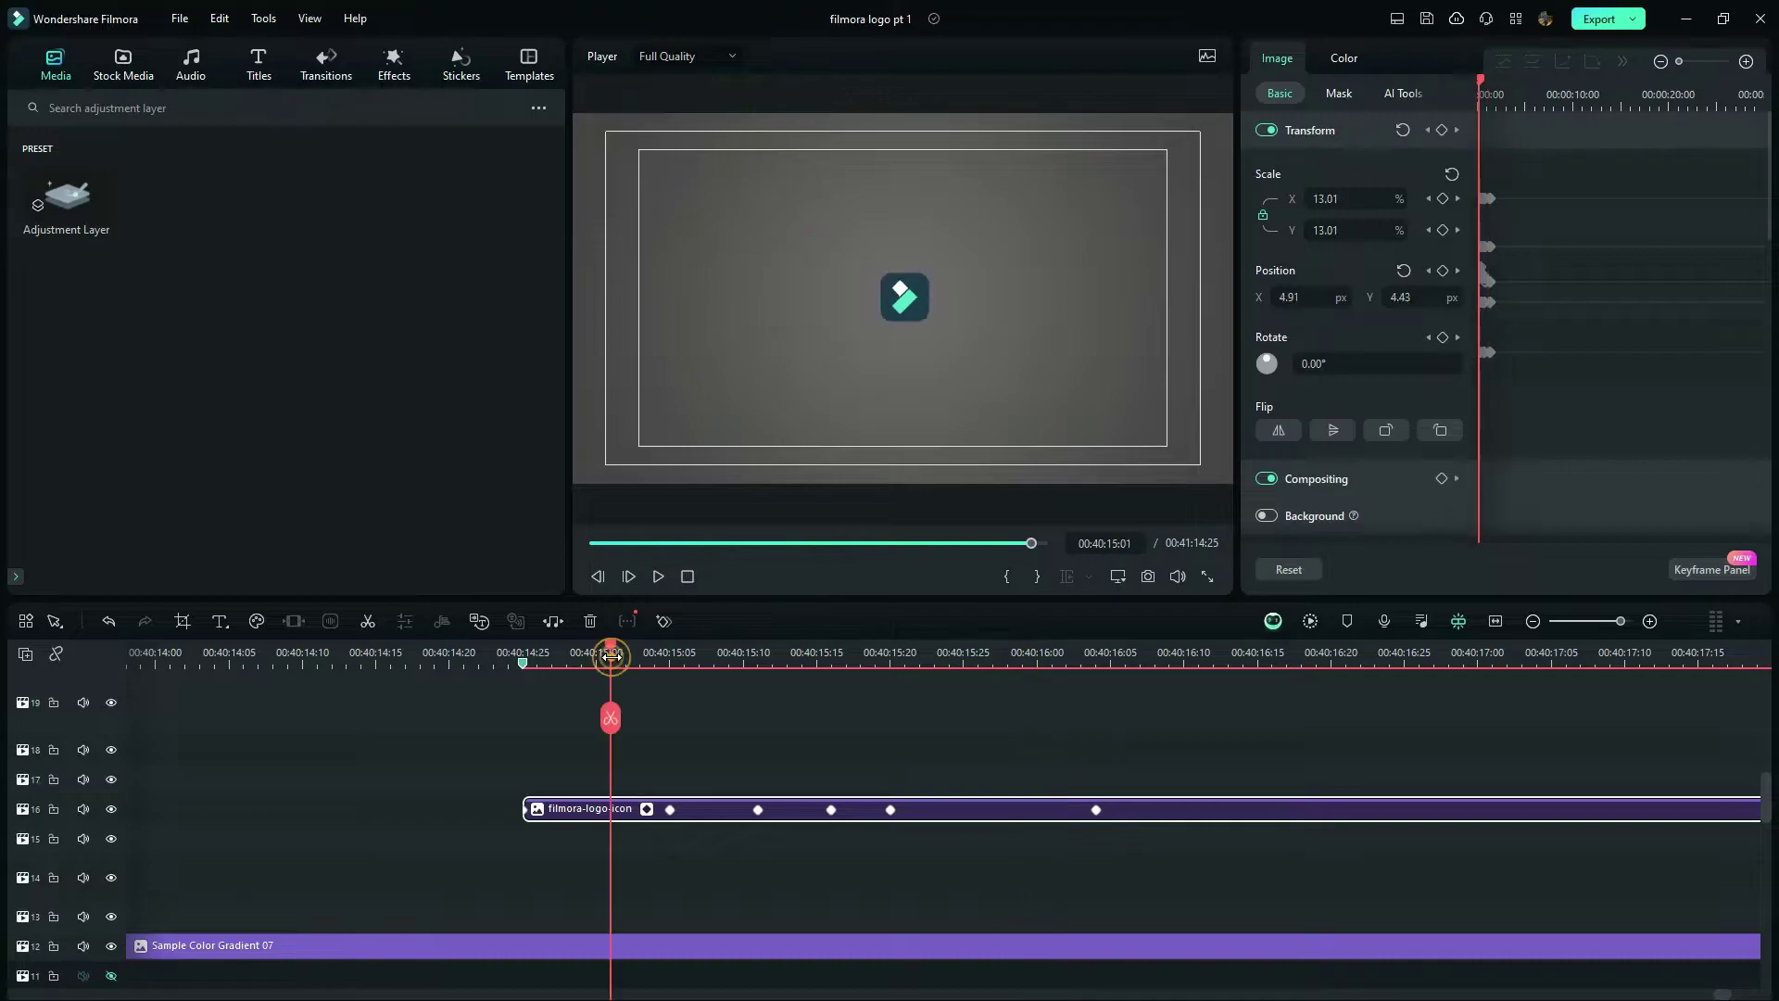
scroll(1506, 137, up, 5)
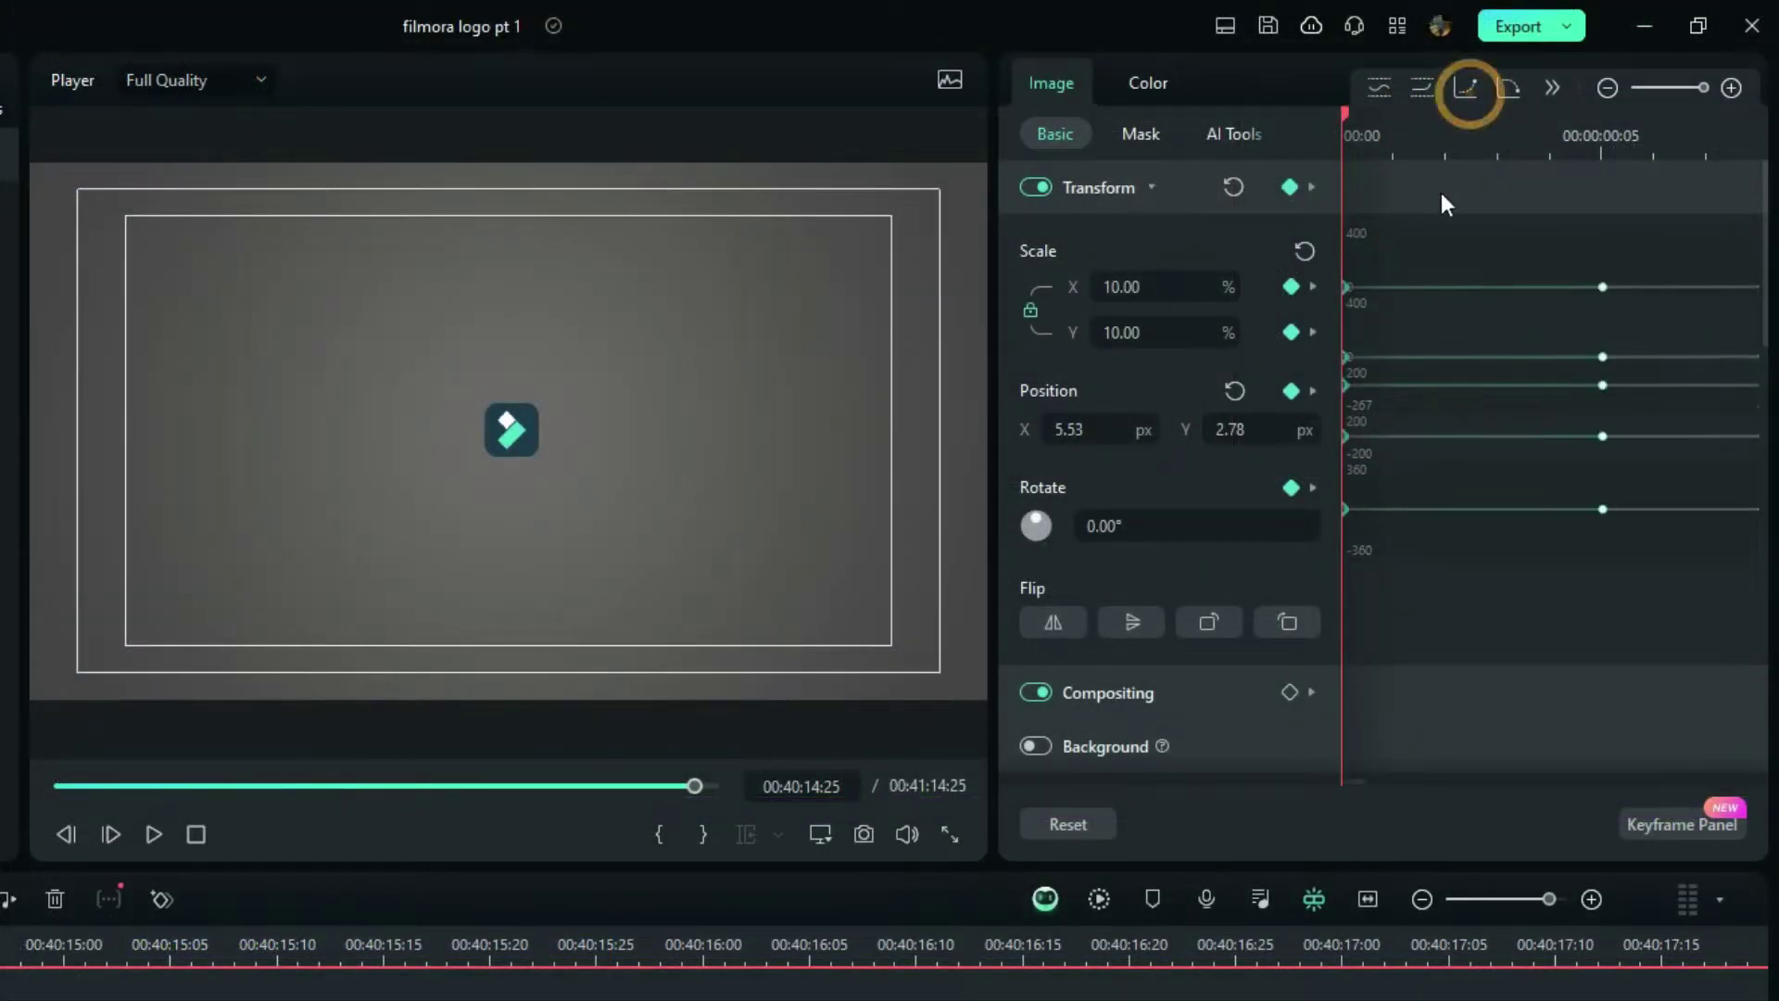
scroll(1514, 139, down, 2)
drag(1699, 248, 1636, 575)
drag(1572, 137, 1513, 154)
drag(1736, 247, 1691, 533)
click(1465, 91)
click(1711, 135)
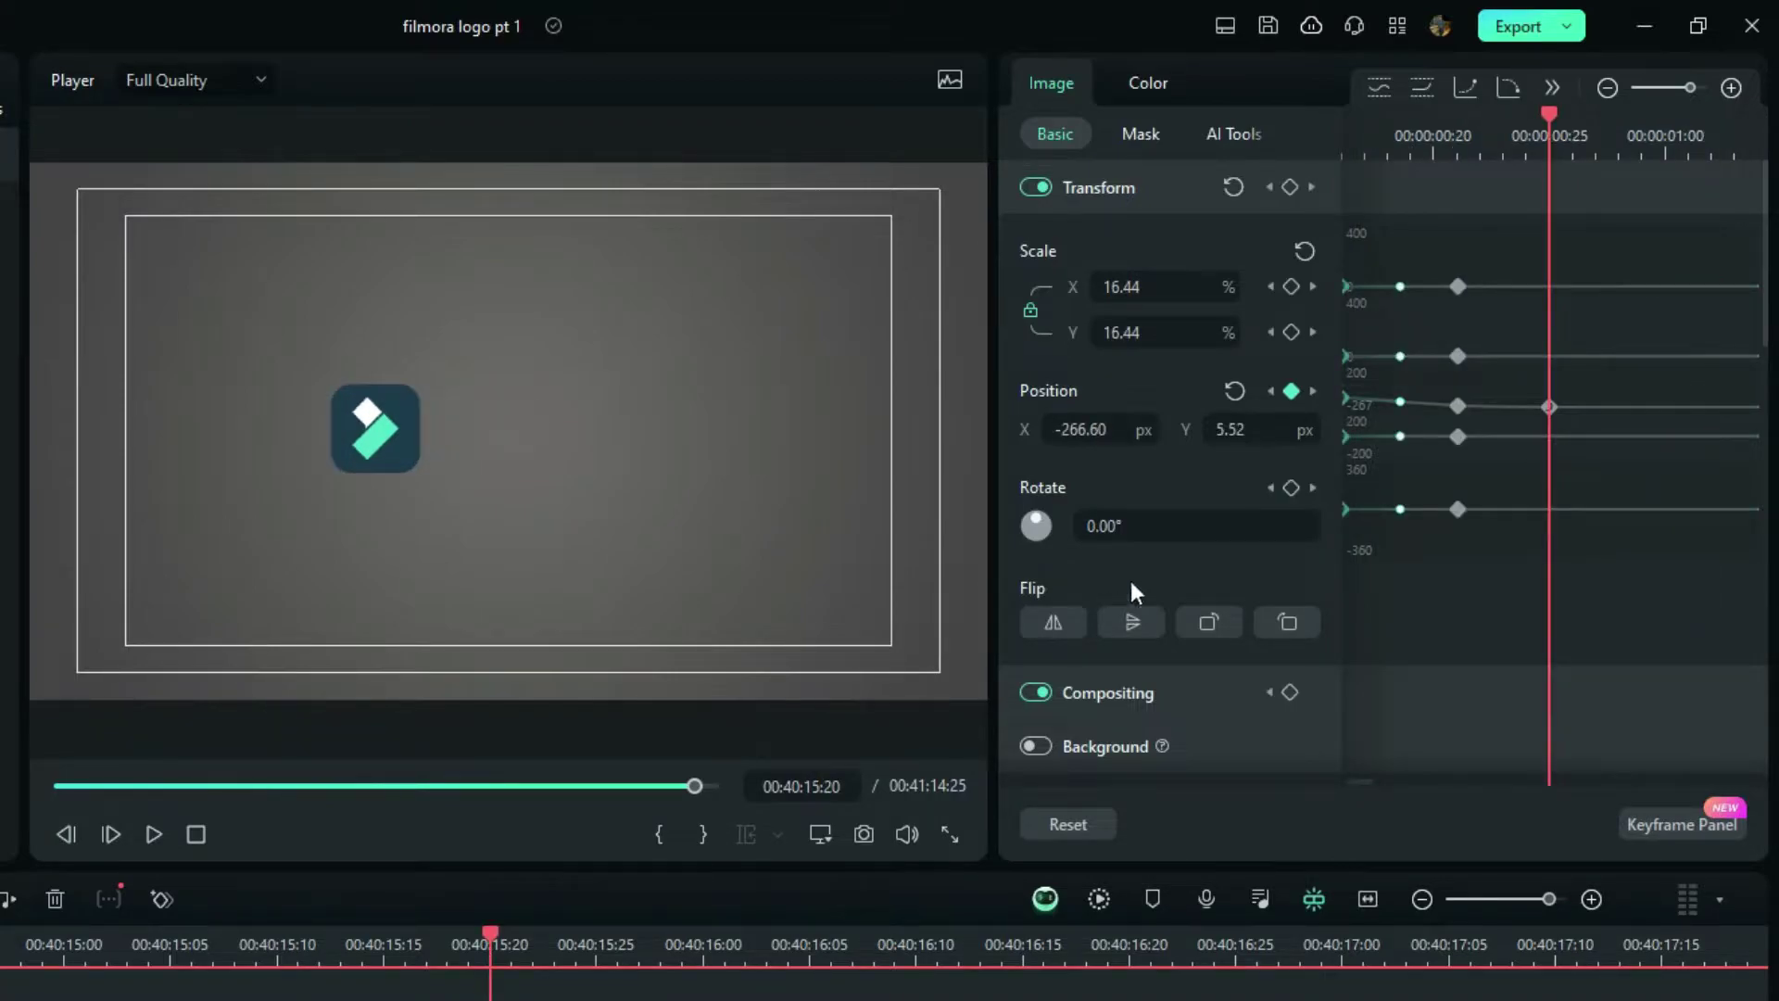
Step: Apply the same curve interpolation to the keyframes just after 00:00:00:20 and select the position keyframes at 00:00:00:25
drag(1488, 247, 1424, 581)
click(1467, 92)
drag(1575, 248, 1527, 508)
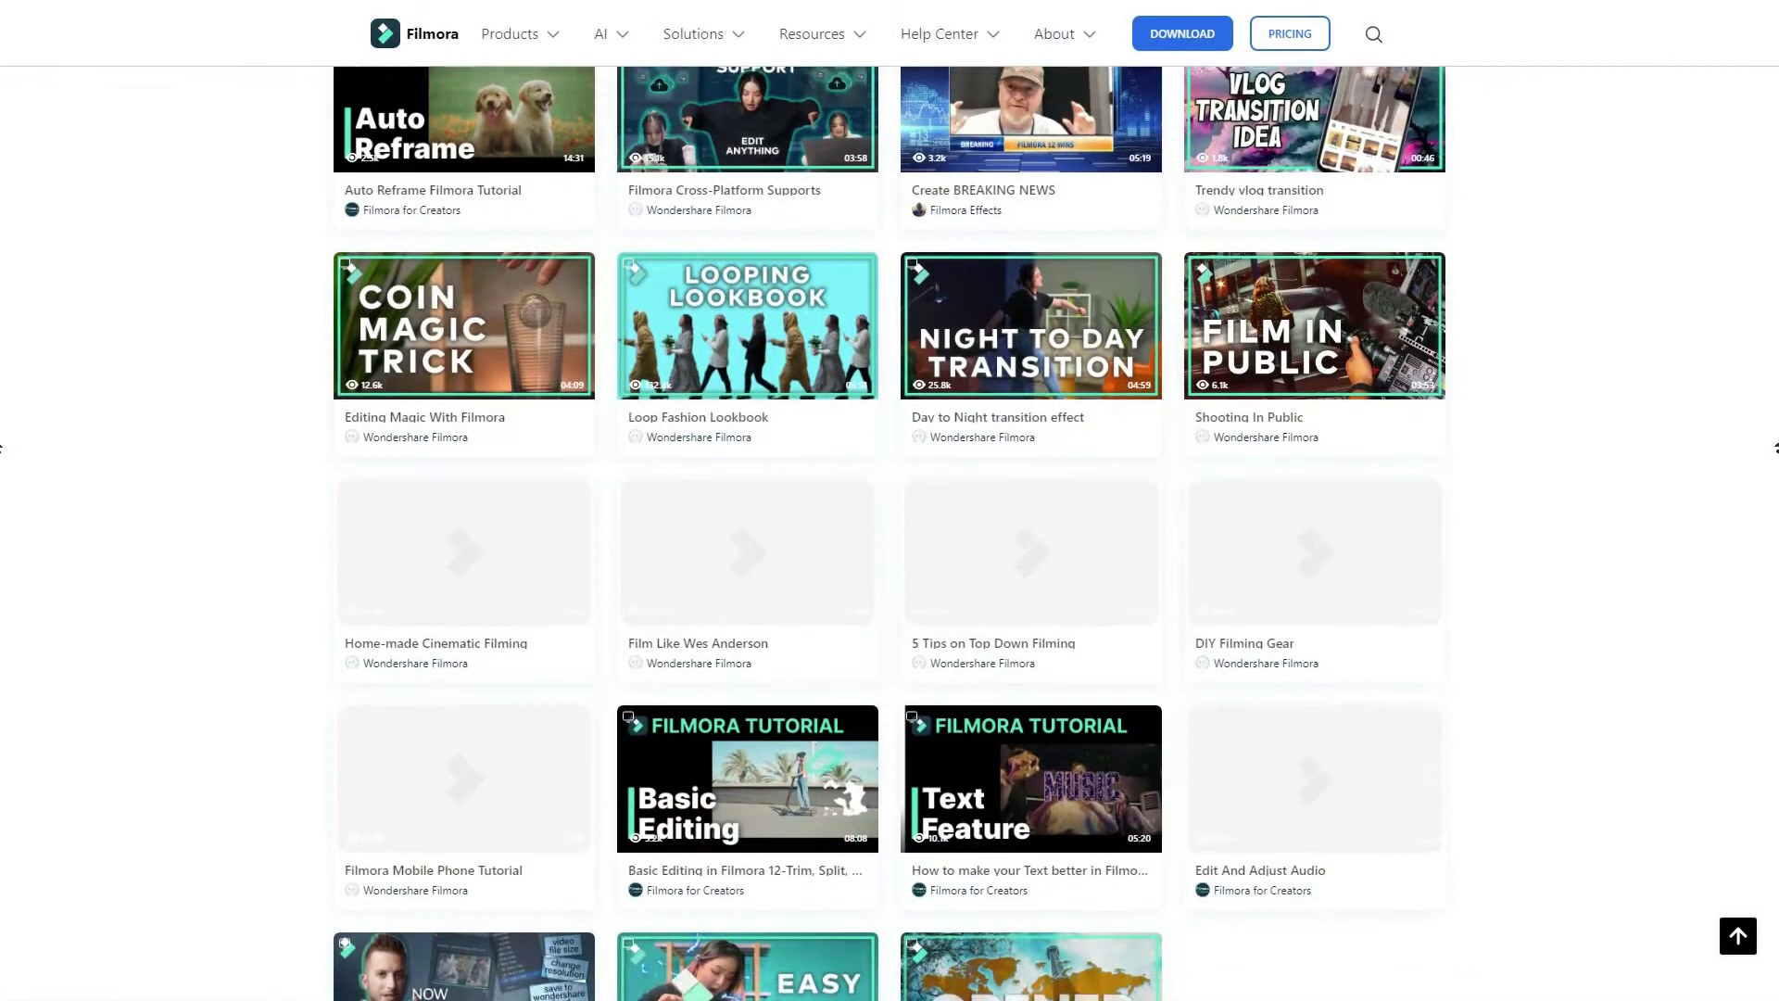
scroll(1776, 447, up, 4)
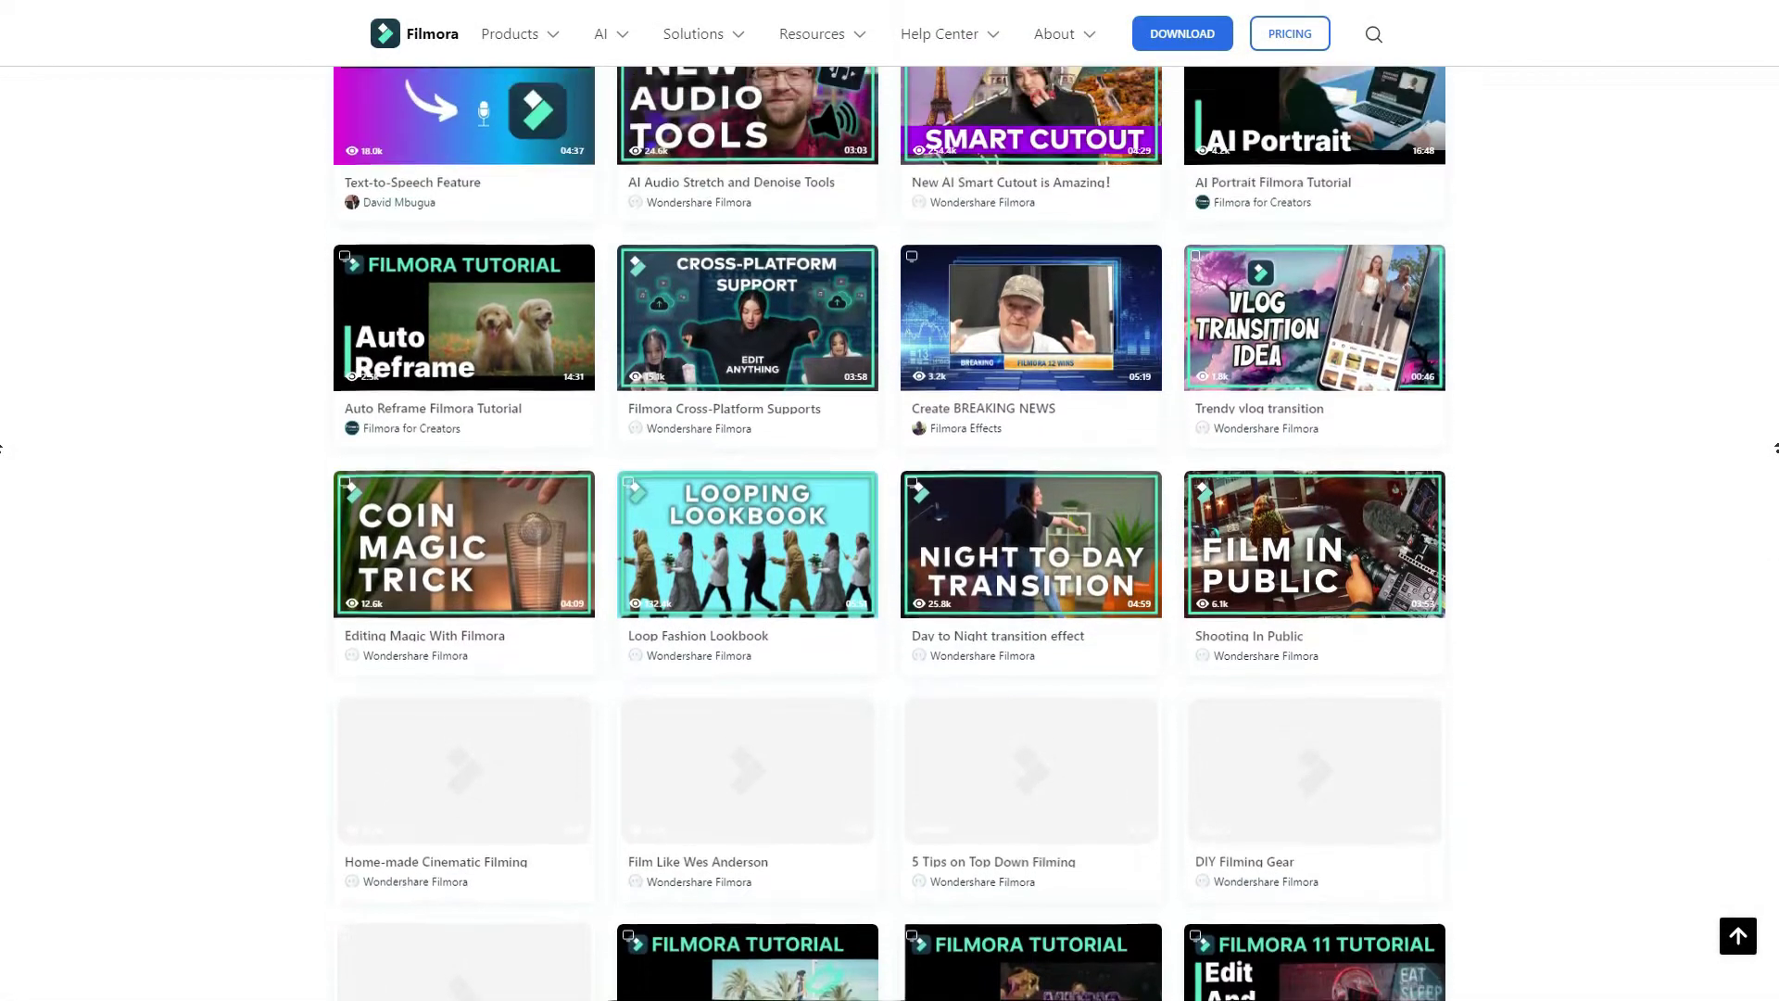
scroll(1, 449, up, 5)
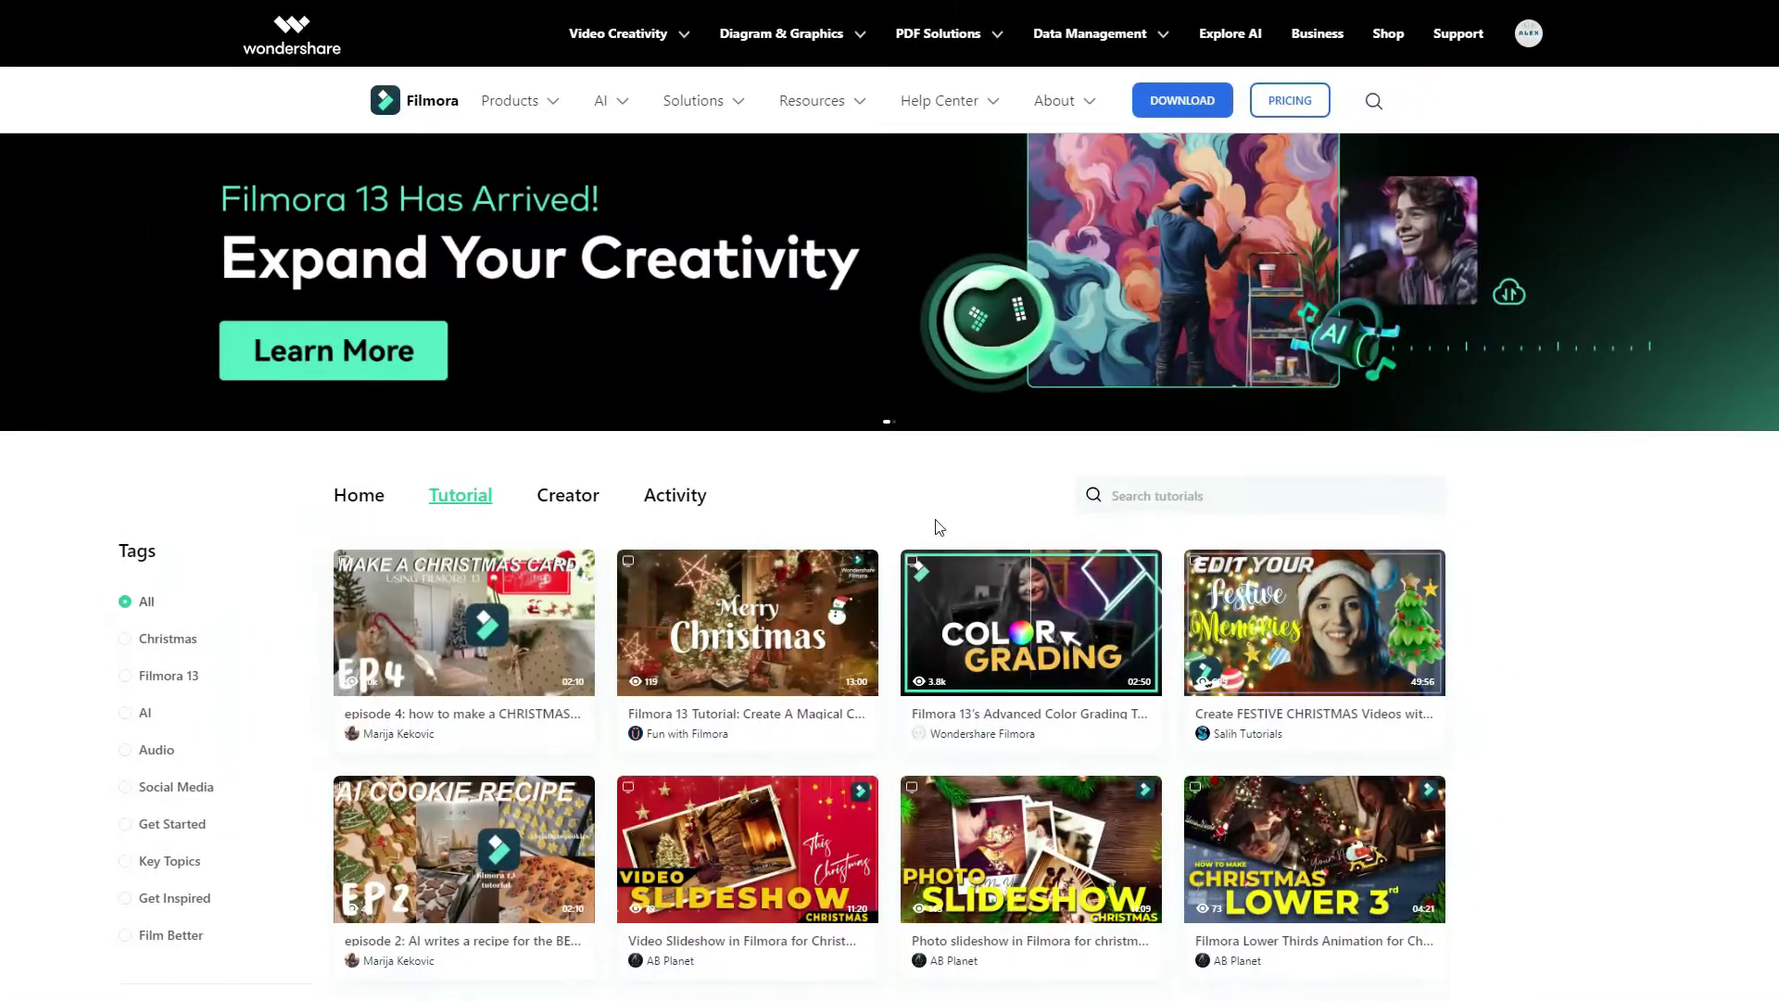
Step: Open the tutorial search on the Filmora website and look through the Master Classes page
click(1208, 492)
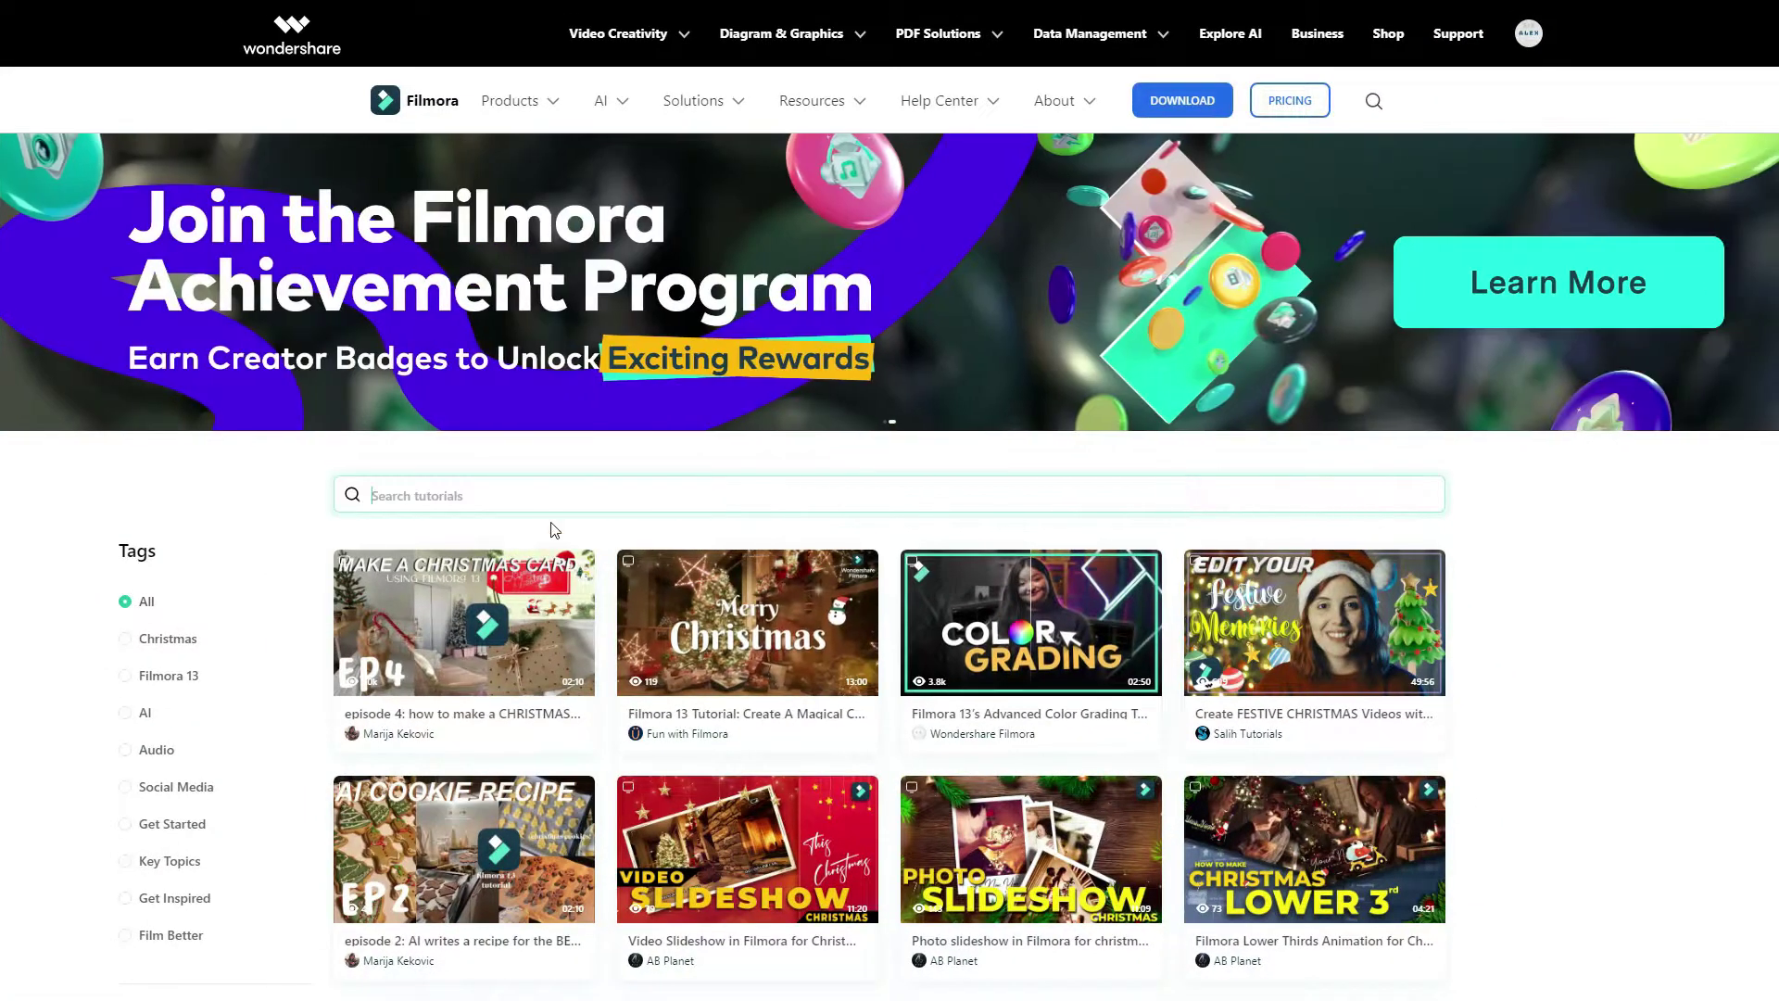
click(560, 501)
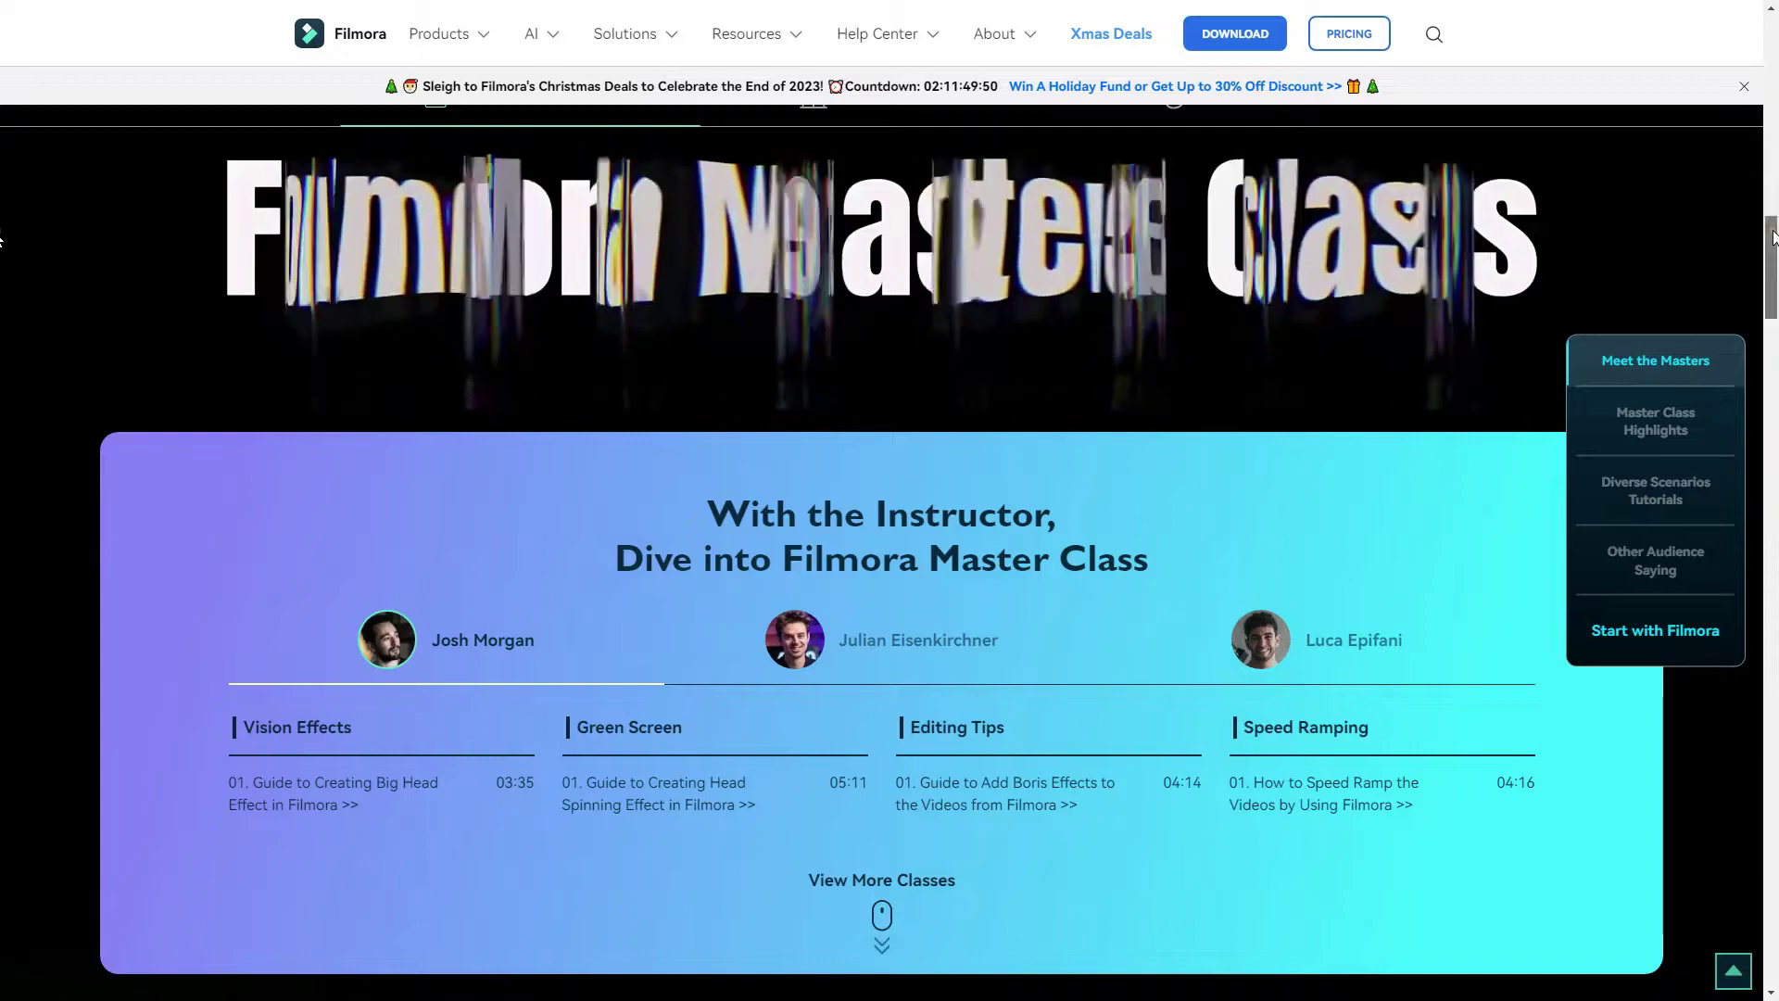
drag(1774, 237, 1737, 514)
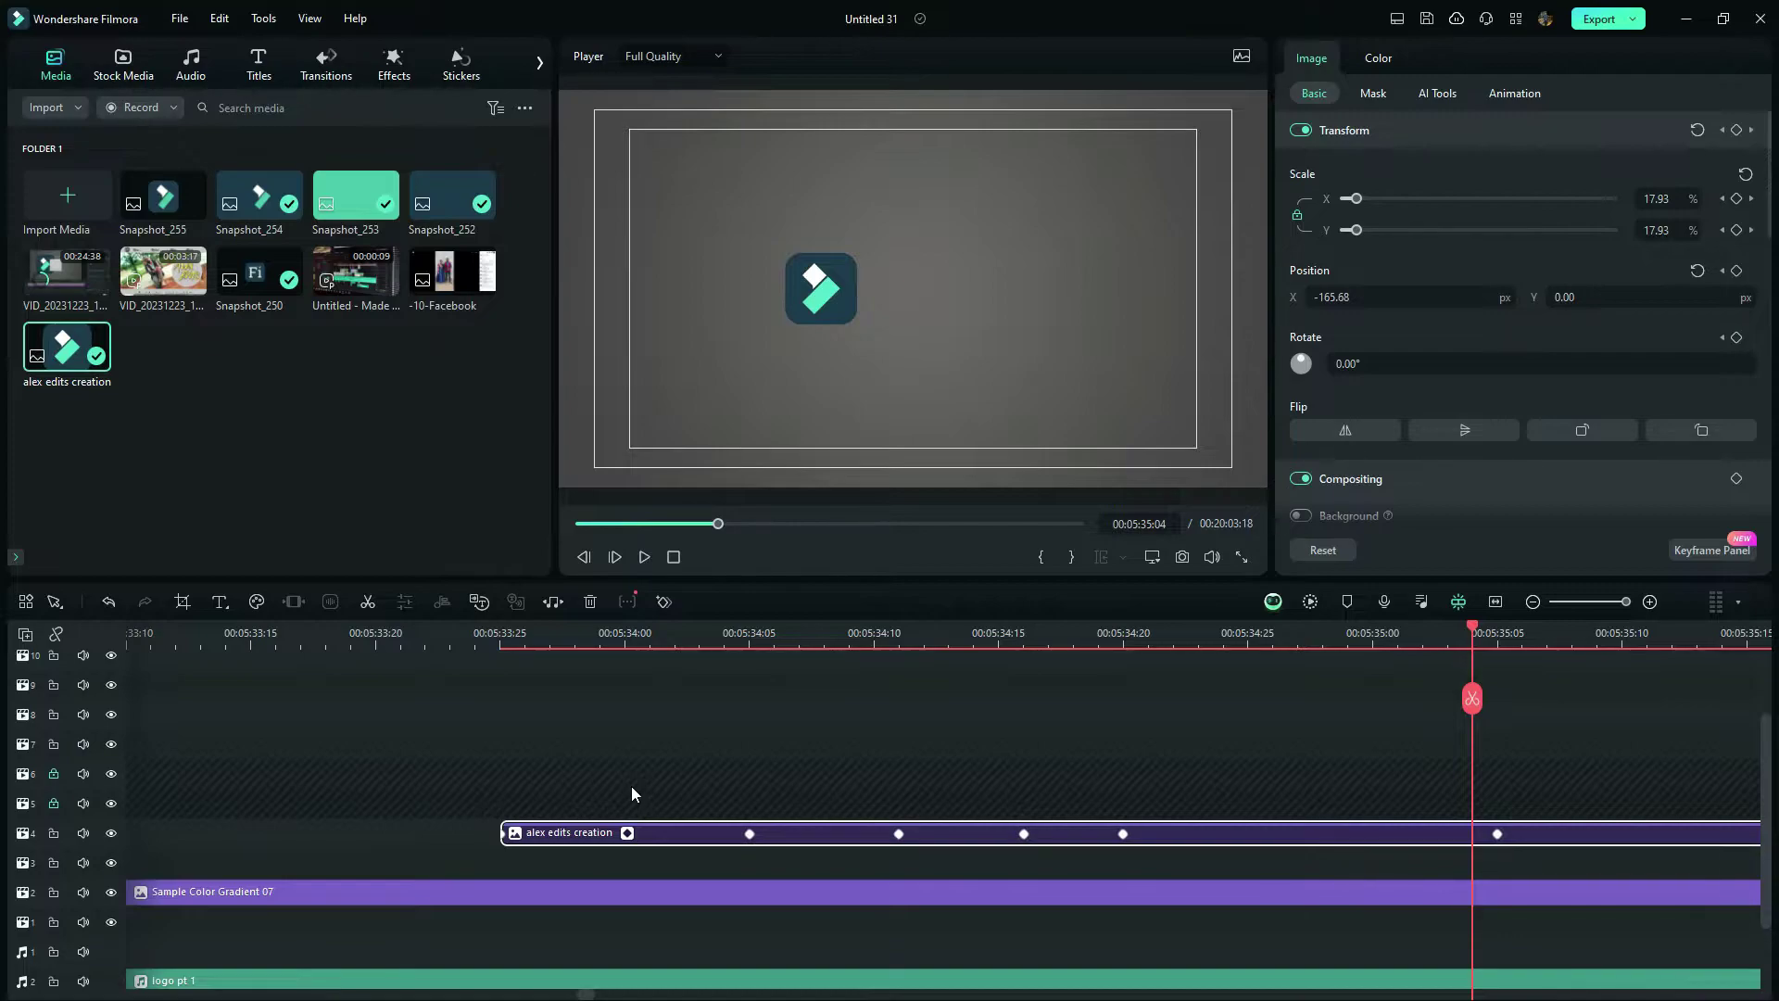
Step: Add a quick text title below the logo clip and insert a second quick text in its advanced text editor
click(226, 611)
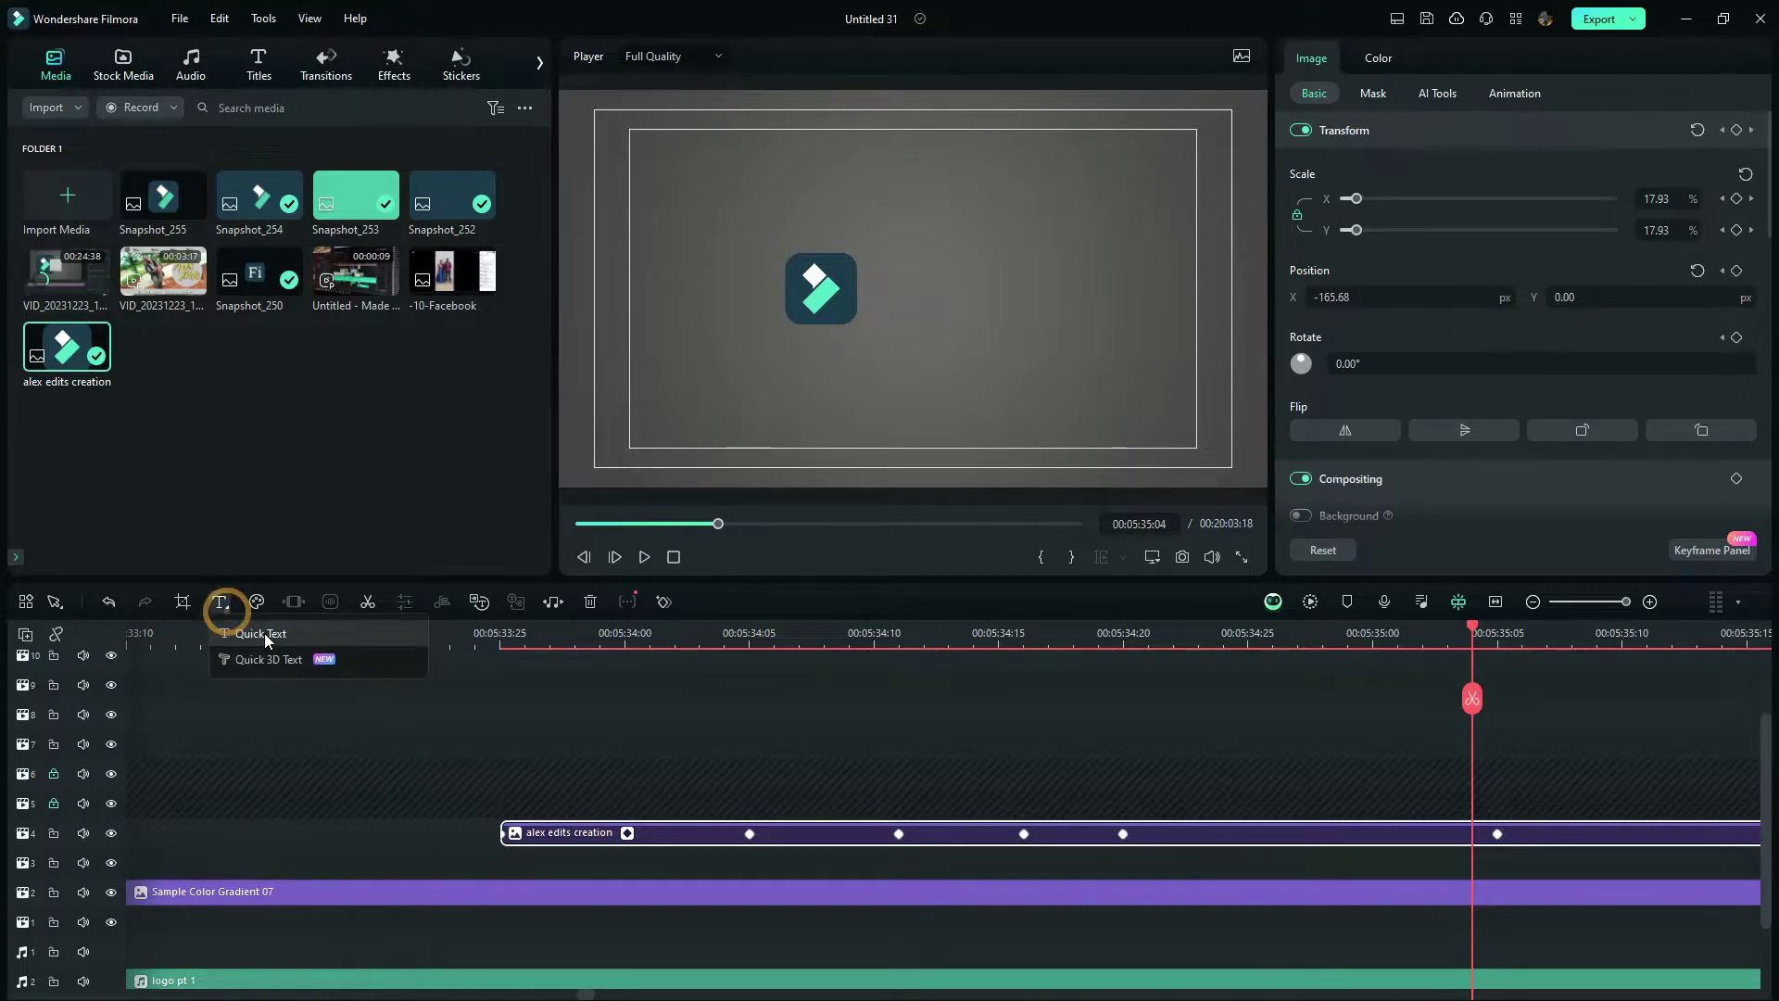
click(265, 634)
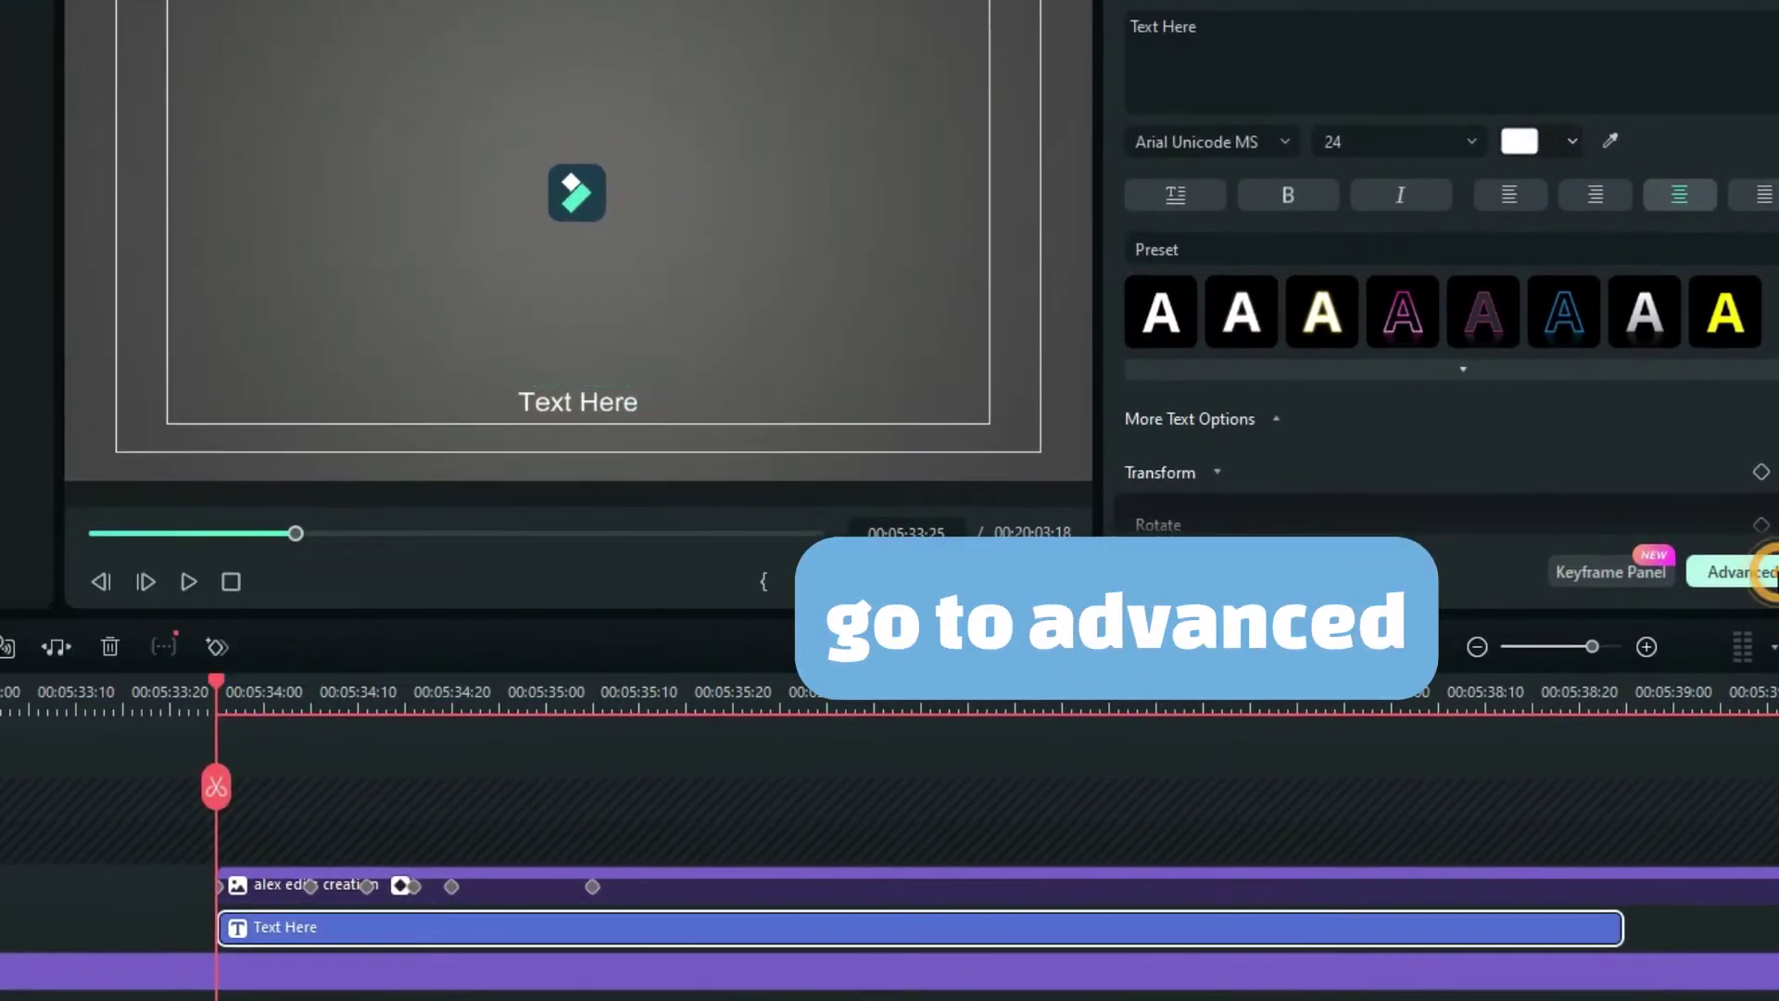
click(1716, 549)
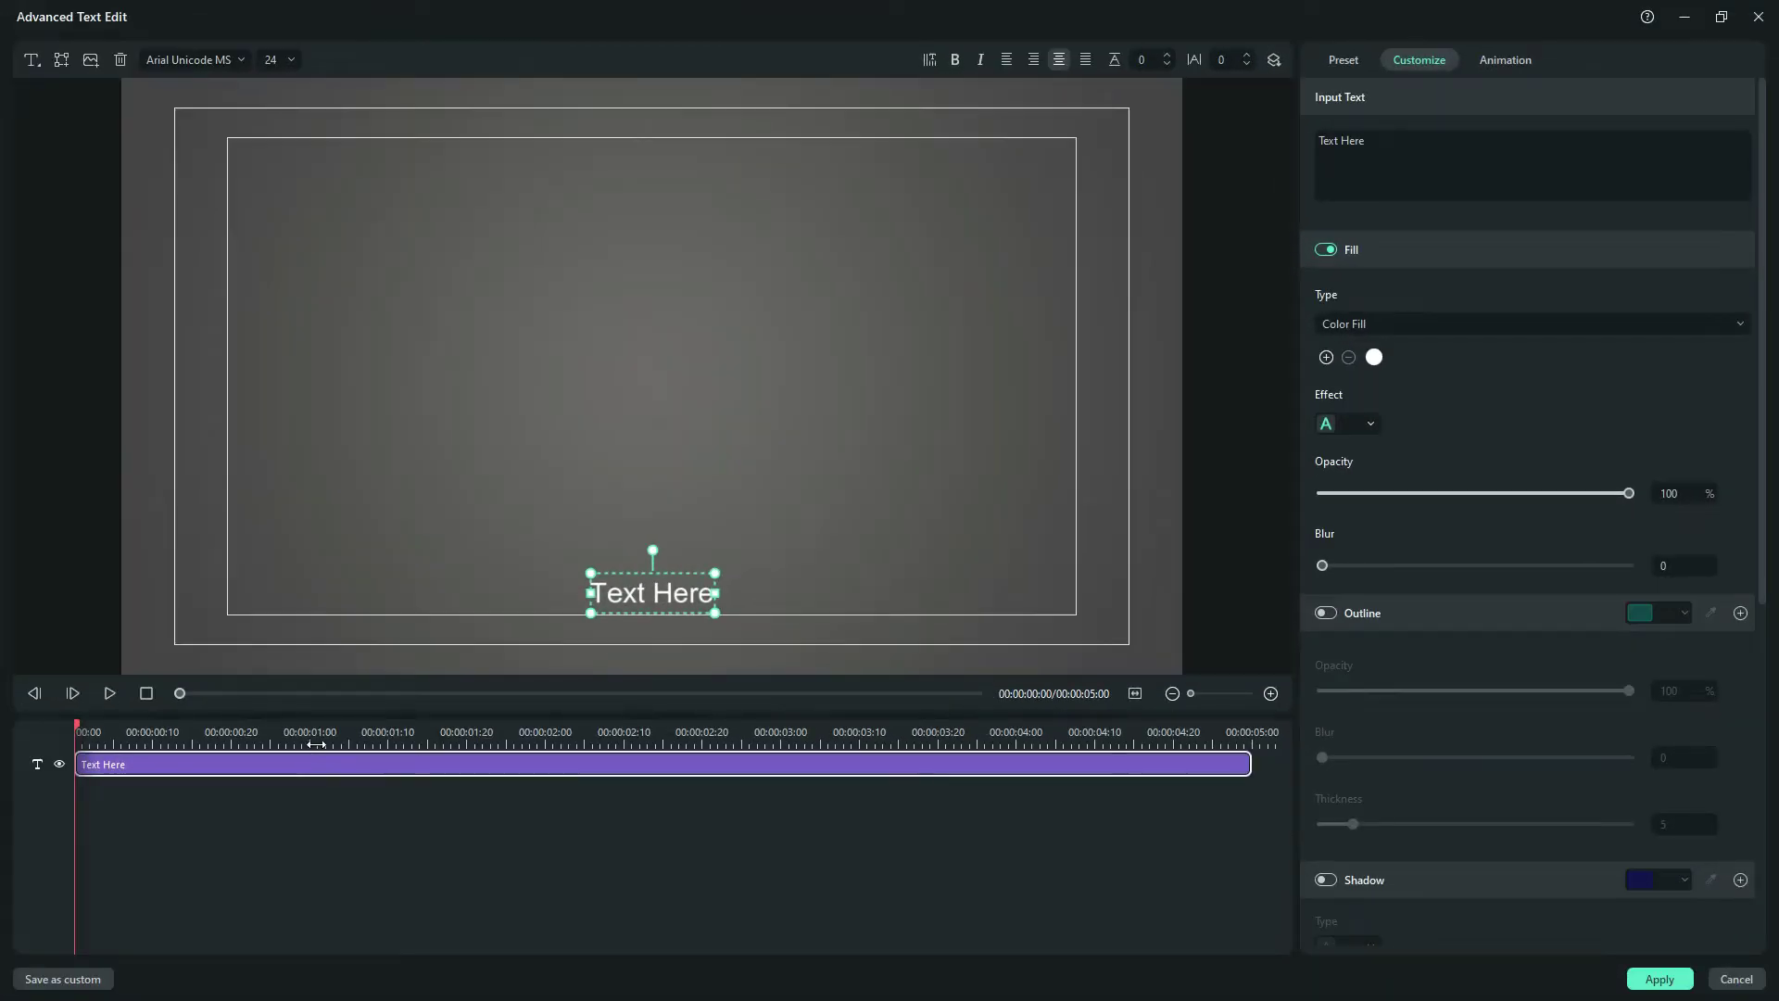
click(318, 737)
click(32, 59)
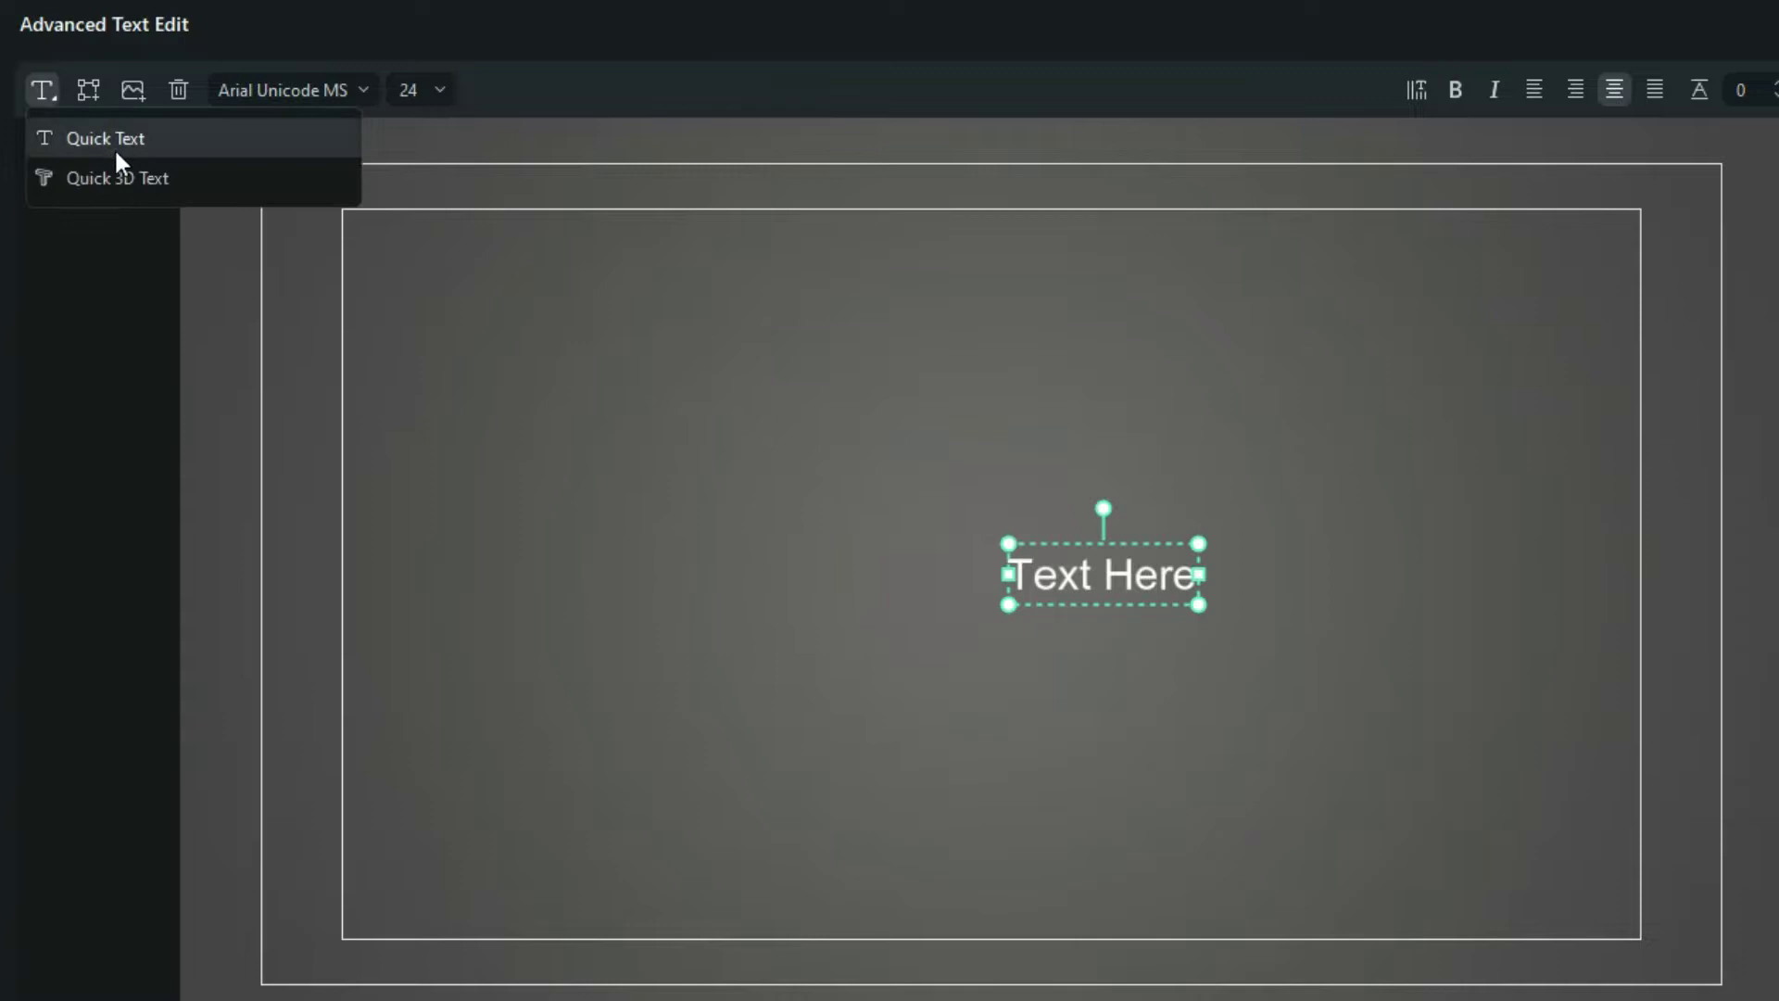
click(72, 90)
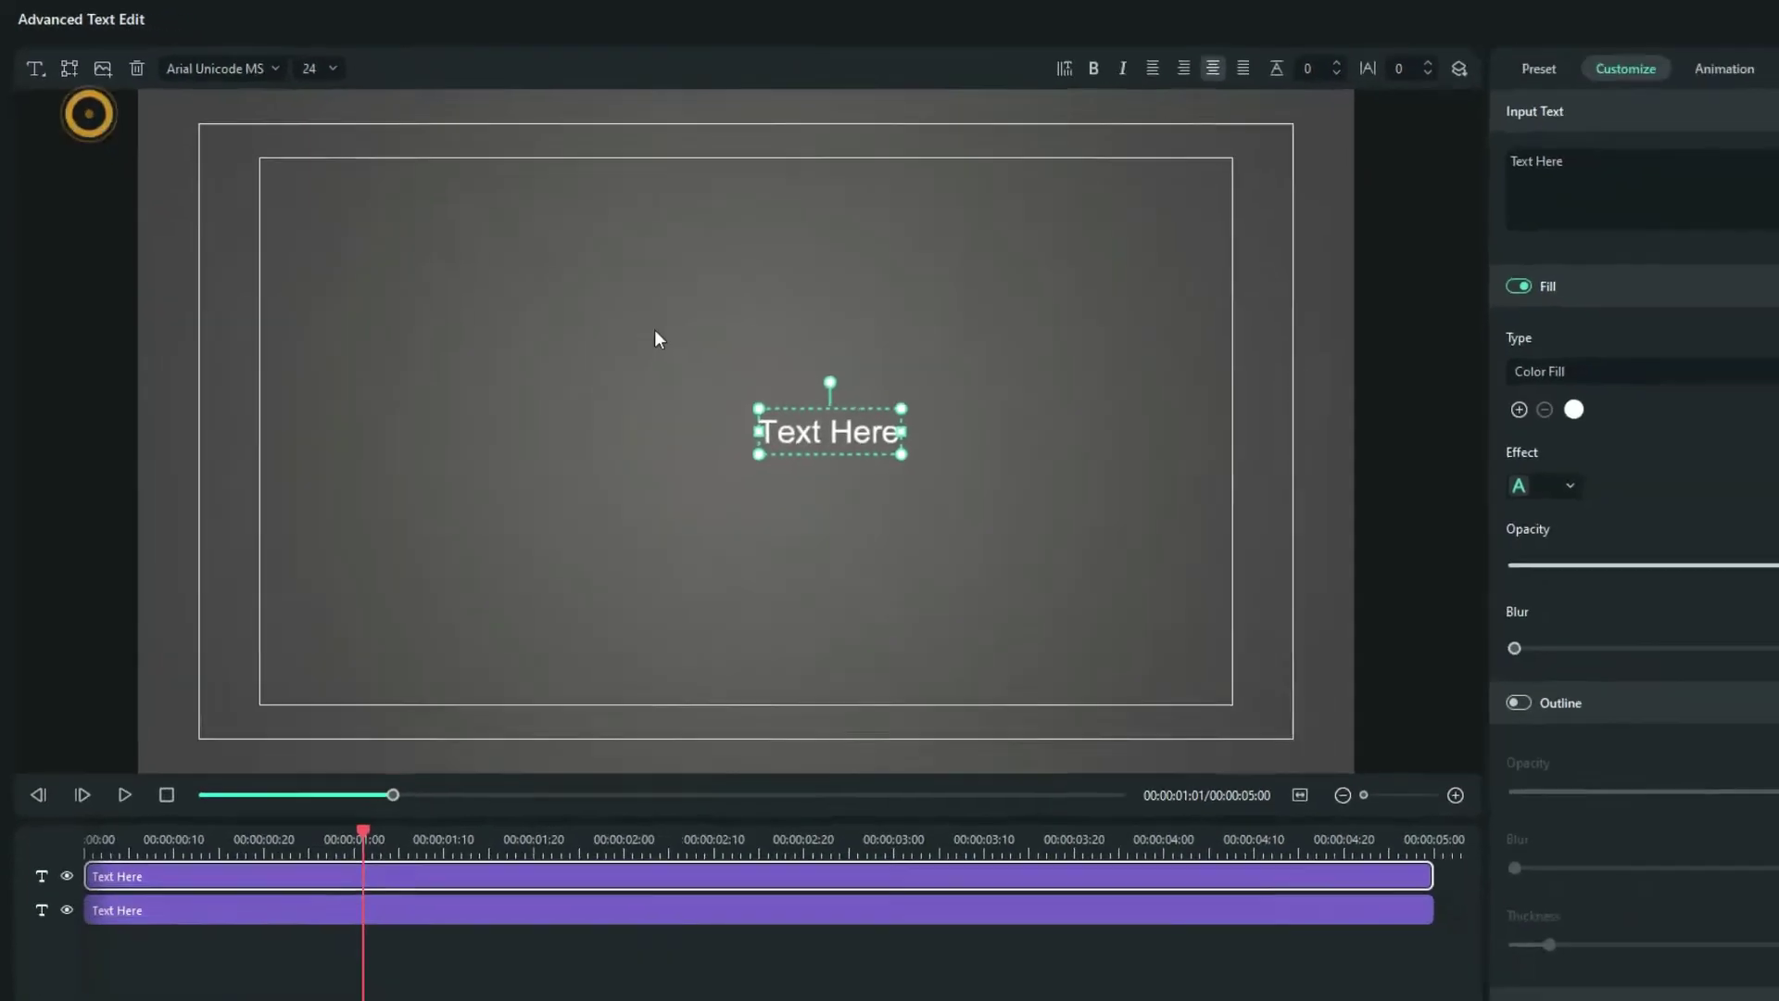
Step: Change the two placeholder texts to "Wondershare" and "Filmora", with Wondershare above Filmora
double_click(827, 406)
text(Wondershare)
click(778, 456)
double_click(779, 456)
text(Filmo)
text(ra)
click(782, 550)
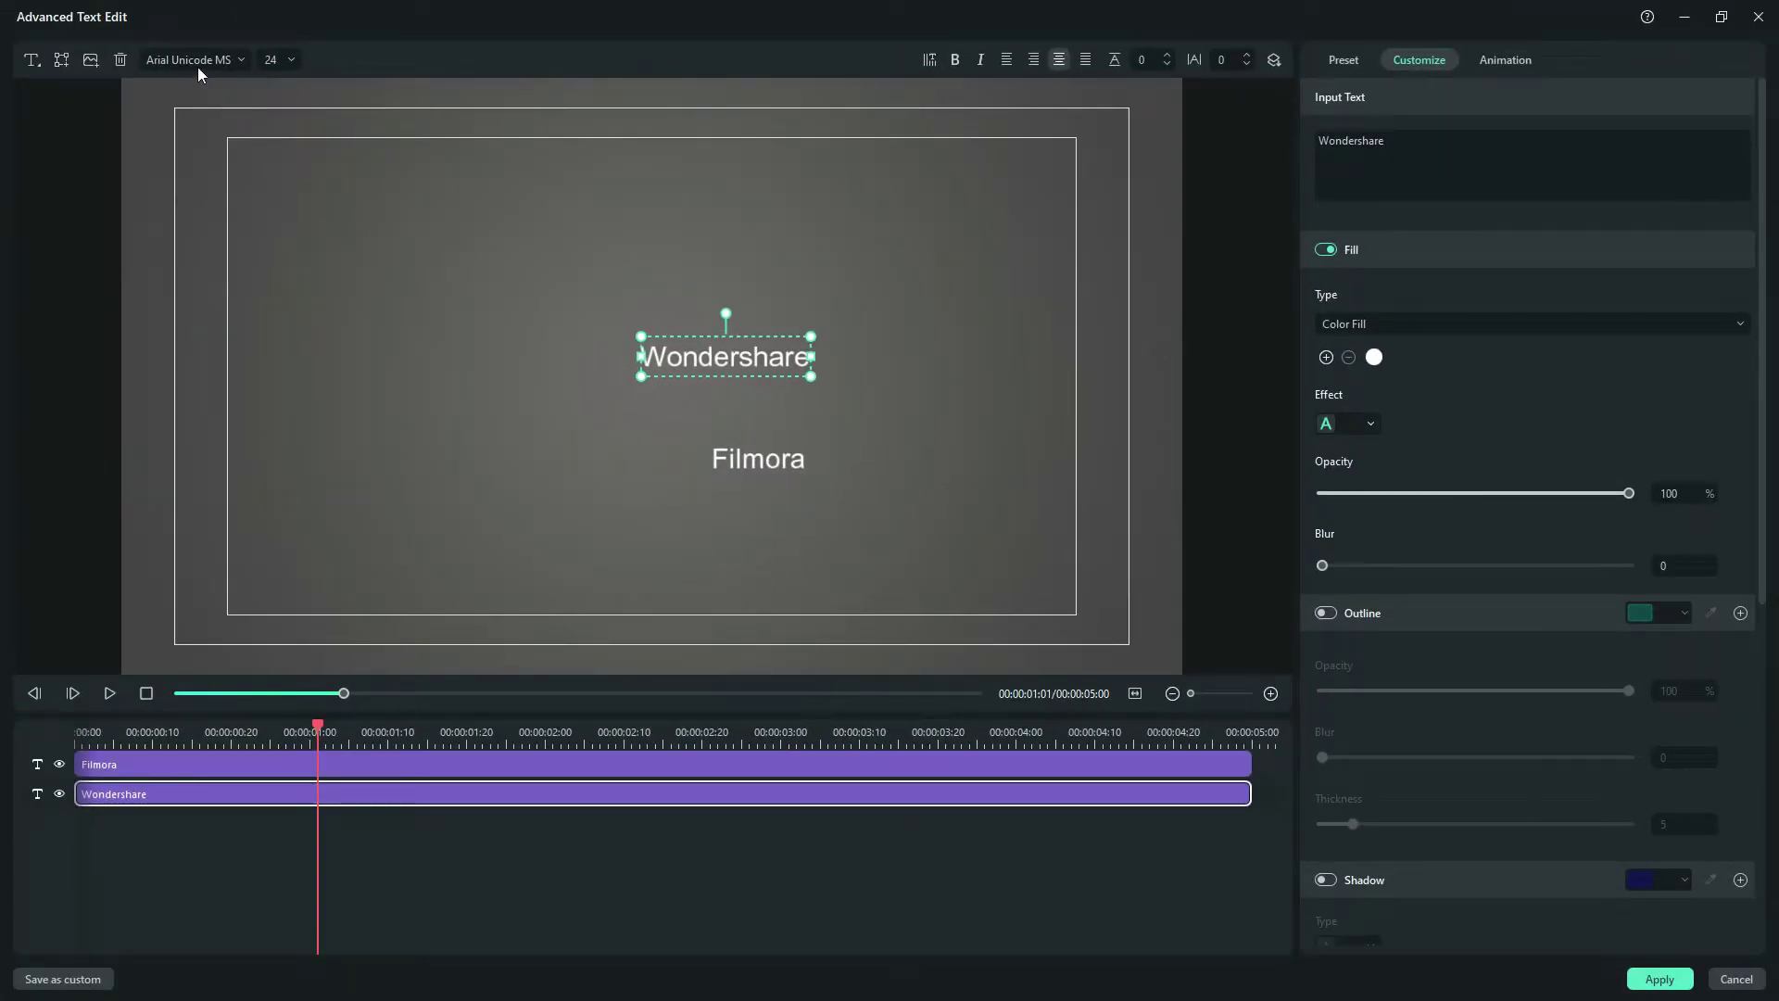
Step: Set the Wondershare text's font to Tahoma and the Filmora text's font to Tahoma Negreta
click(195, 62)
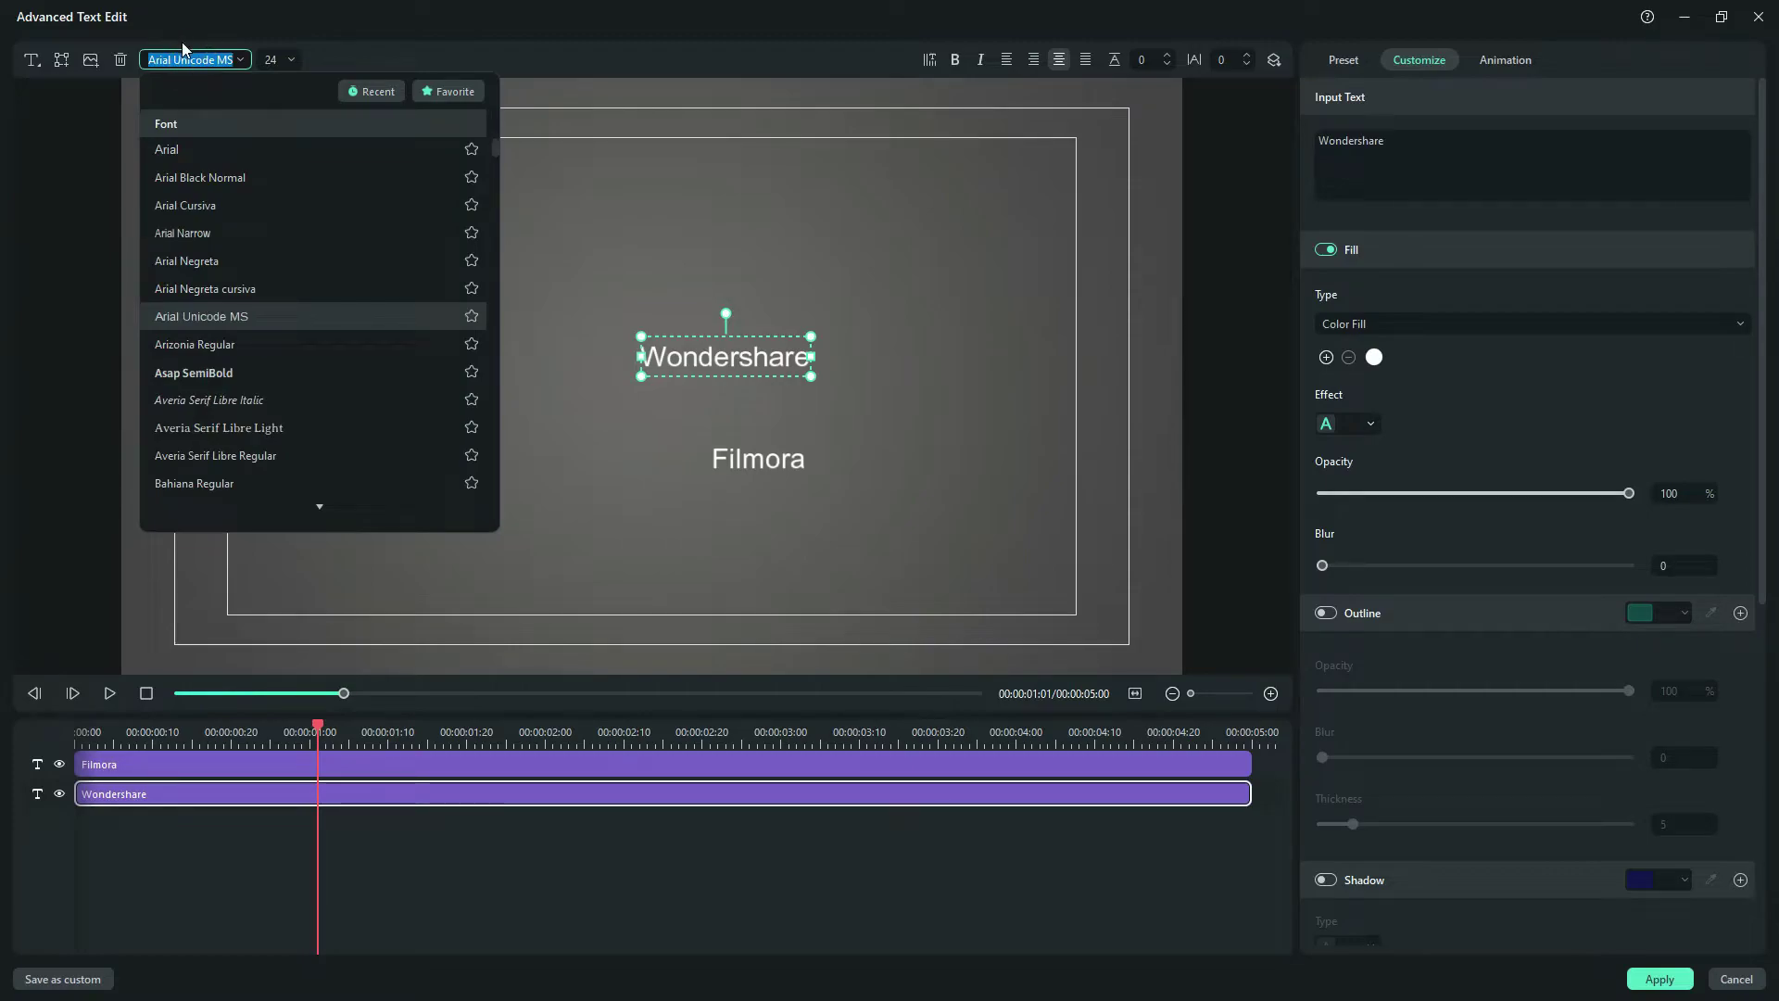
text(taho)
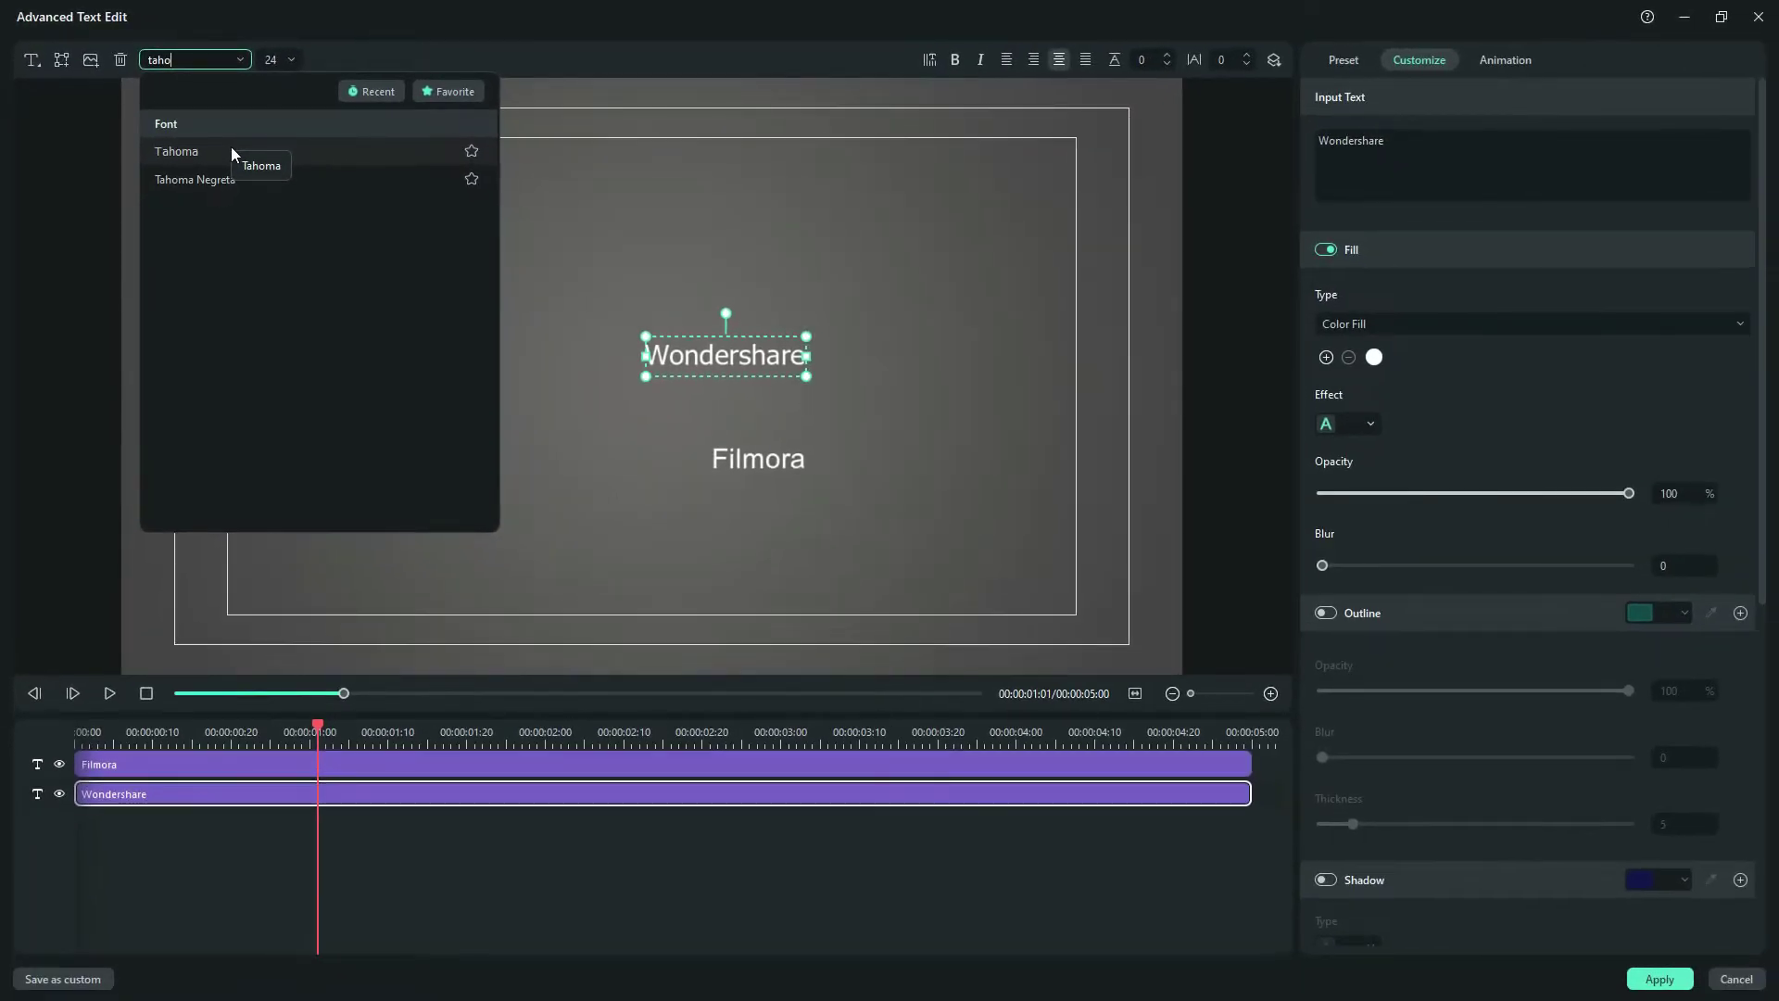
click(231, 150)
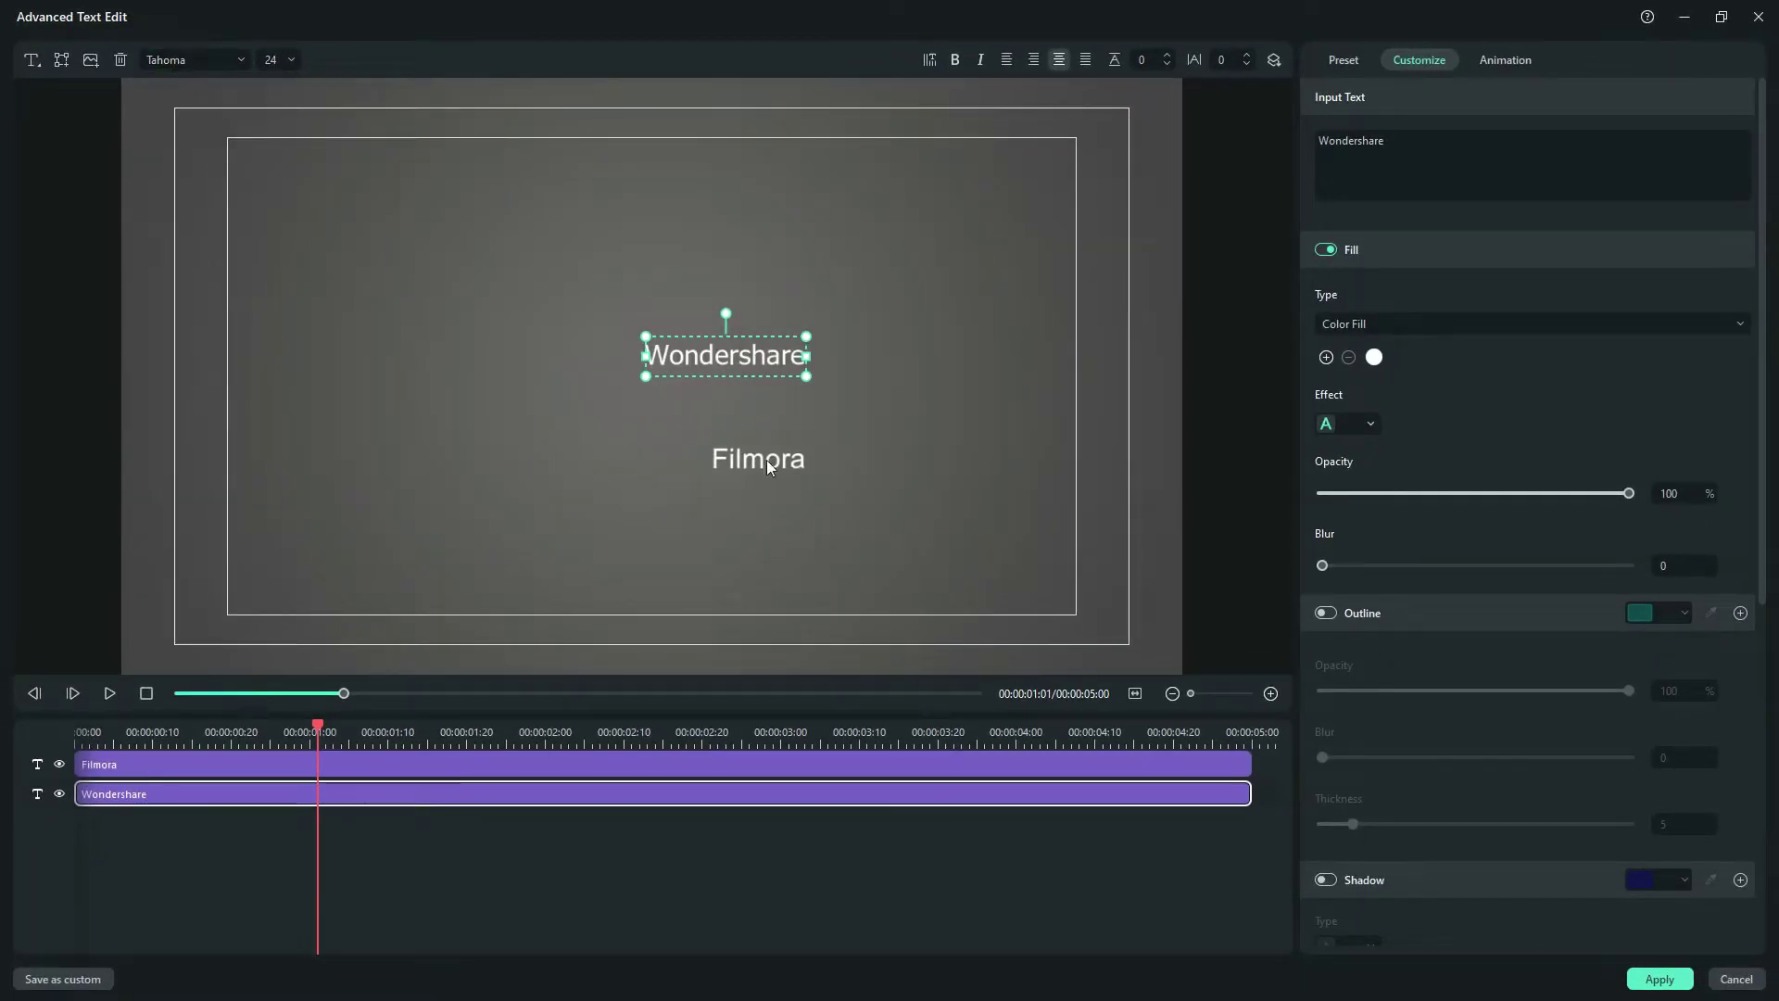
click(759, 457)
click(215, 61)
text(taho)
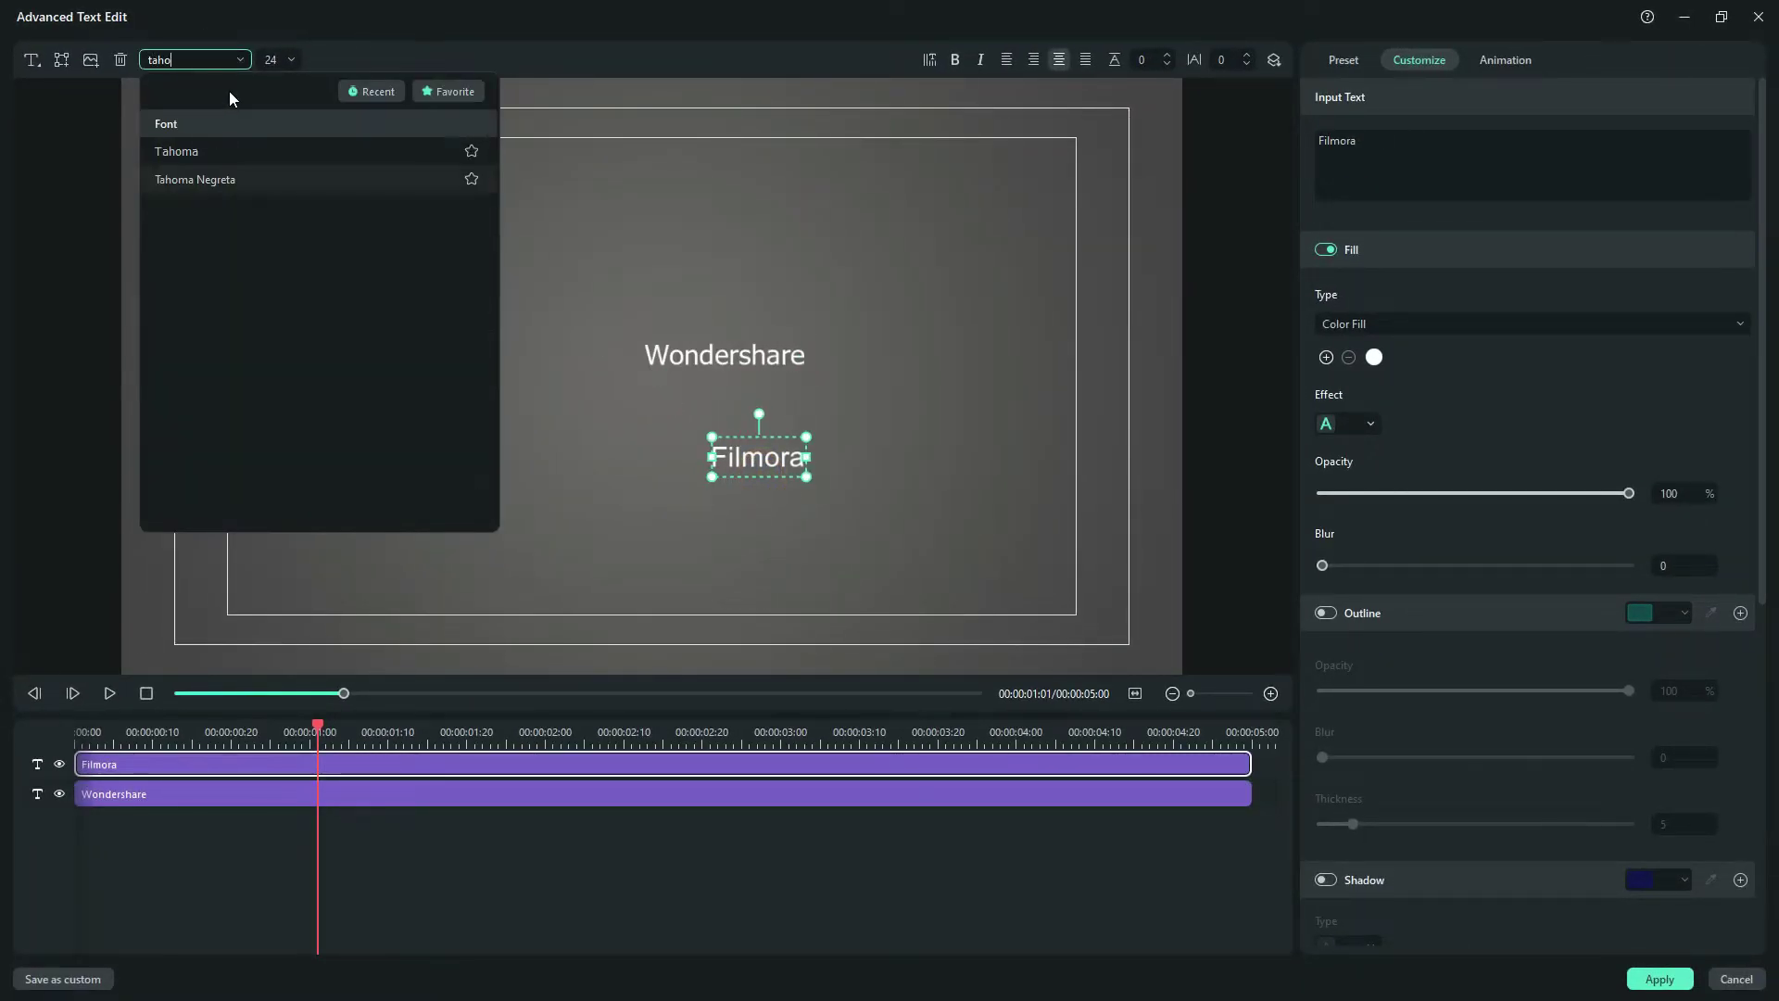
click(270, 180)
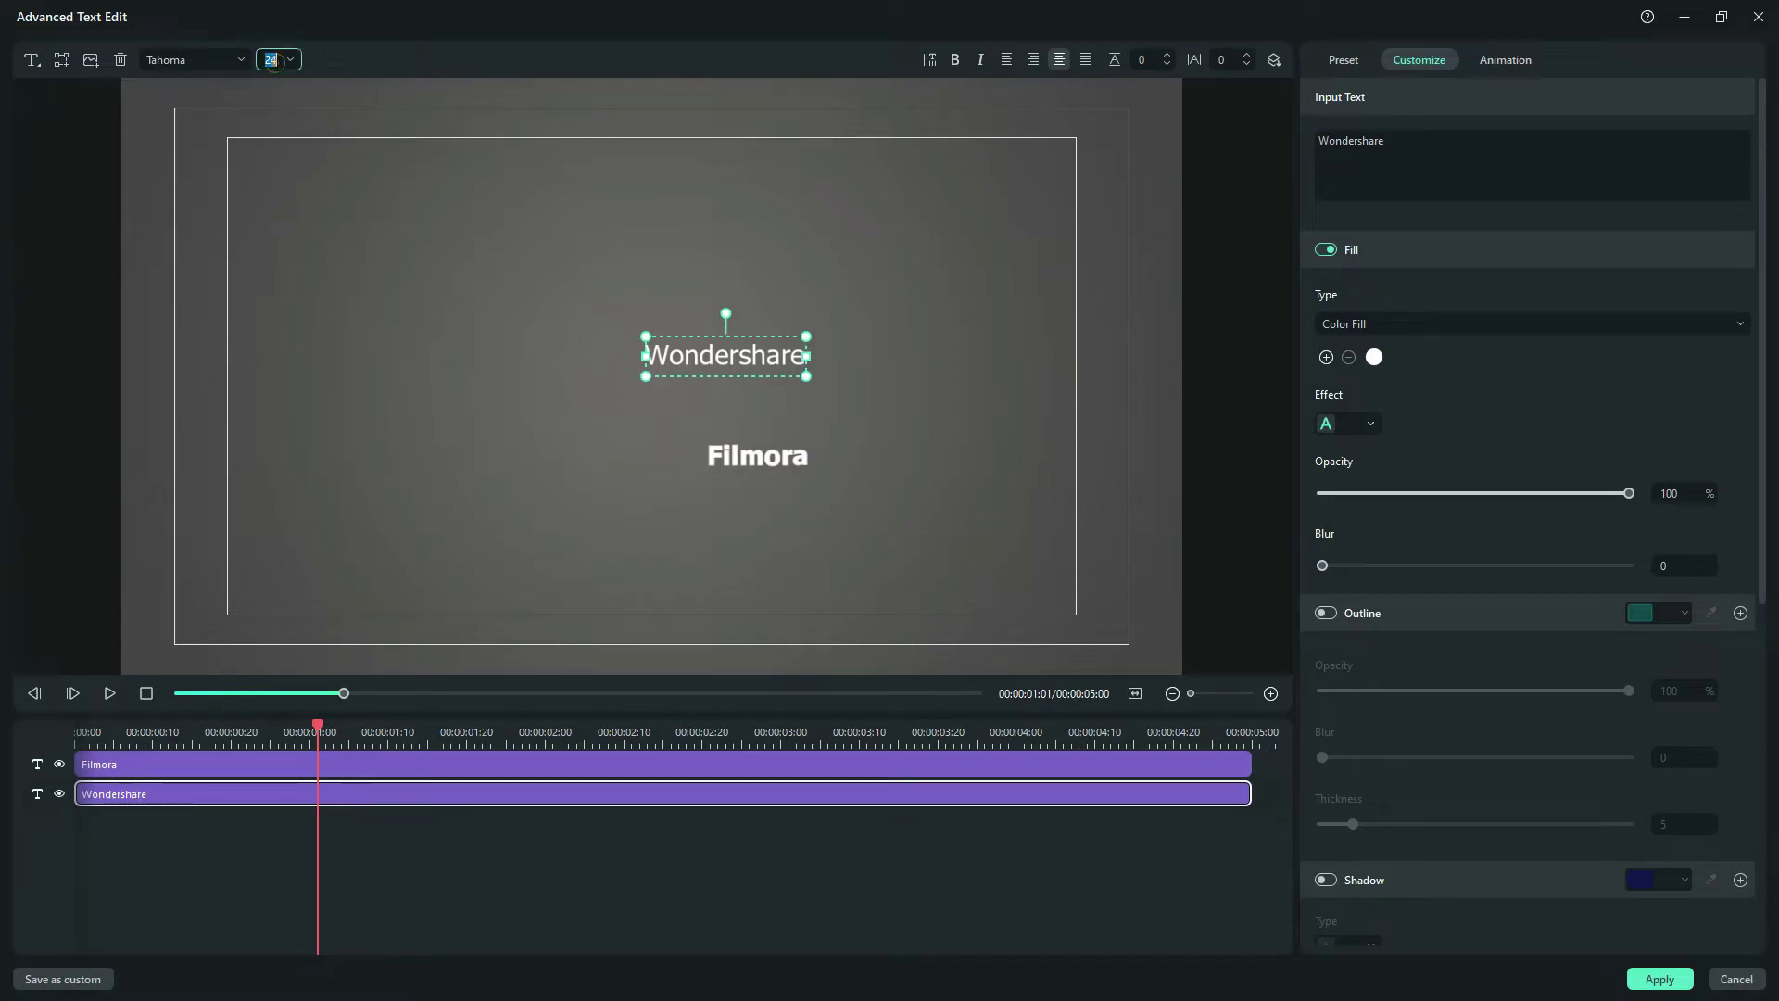
Step: Set the font size to 40 for the Wondershare text and 56 for the Filmora text
text(40)
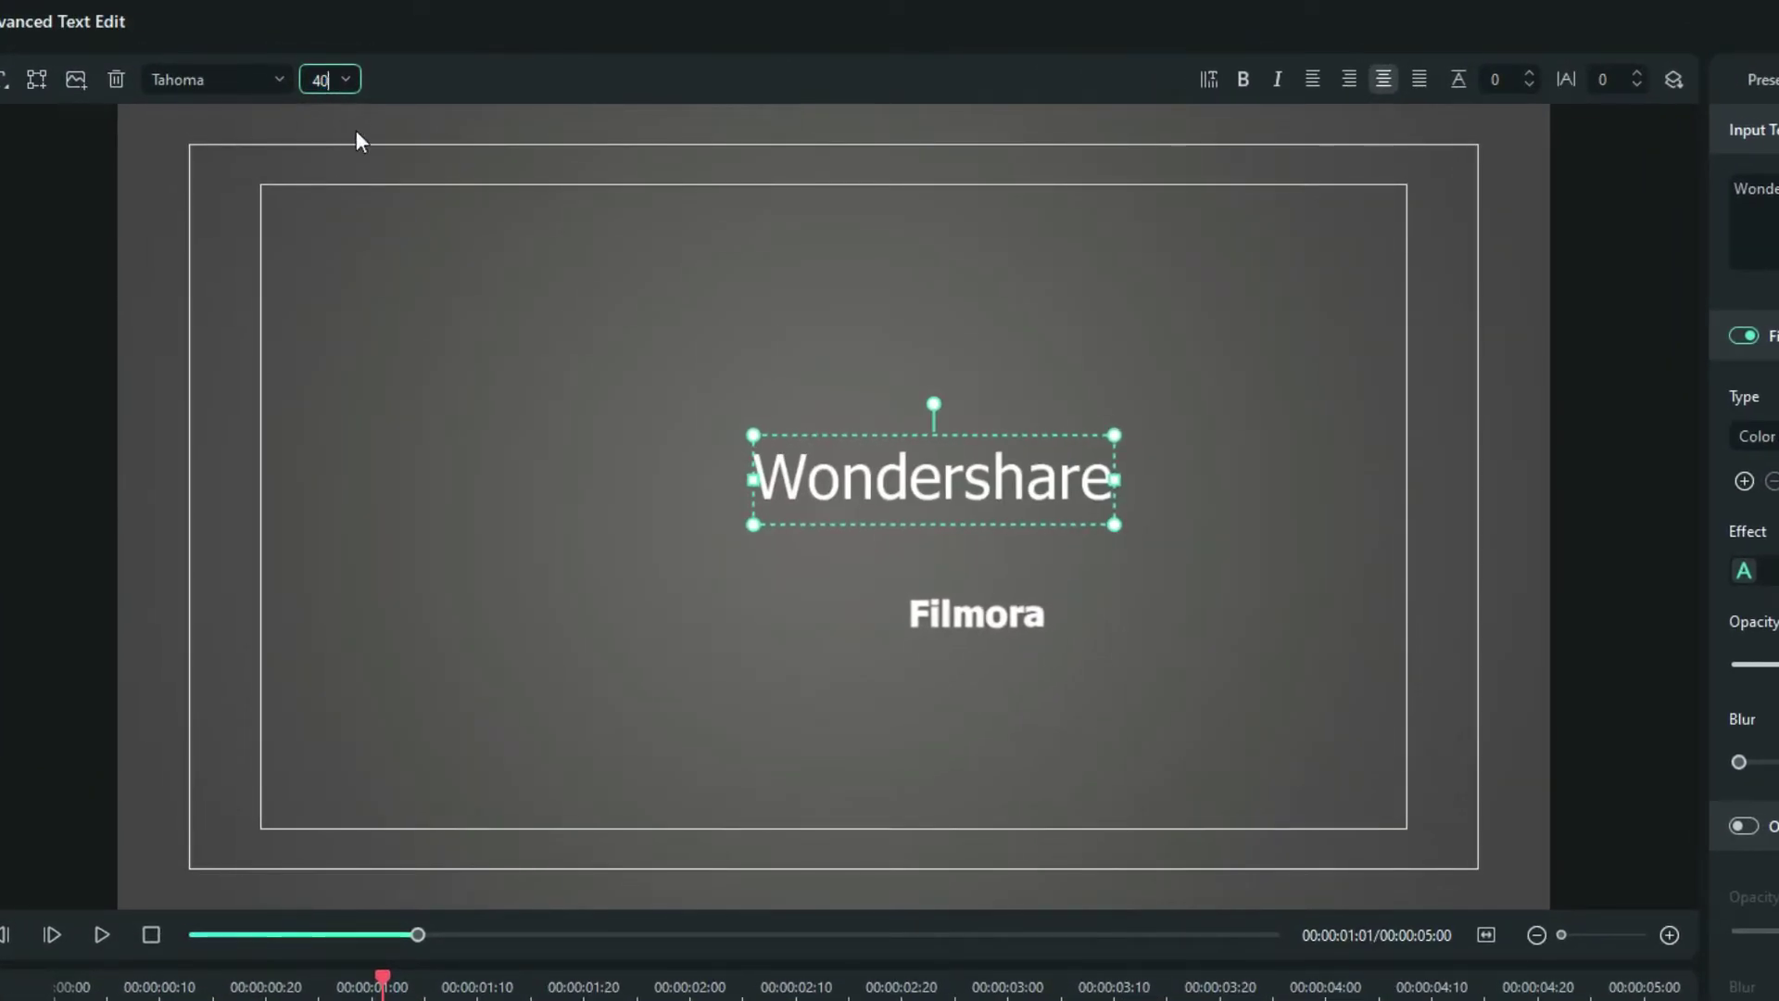
click(361, 148)
click(964, 614)
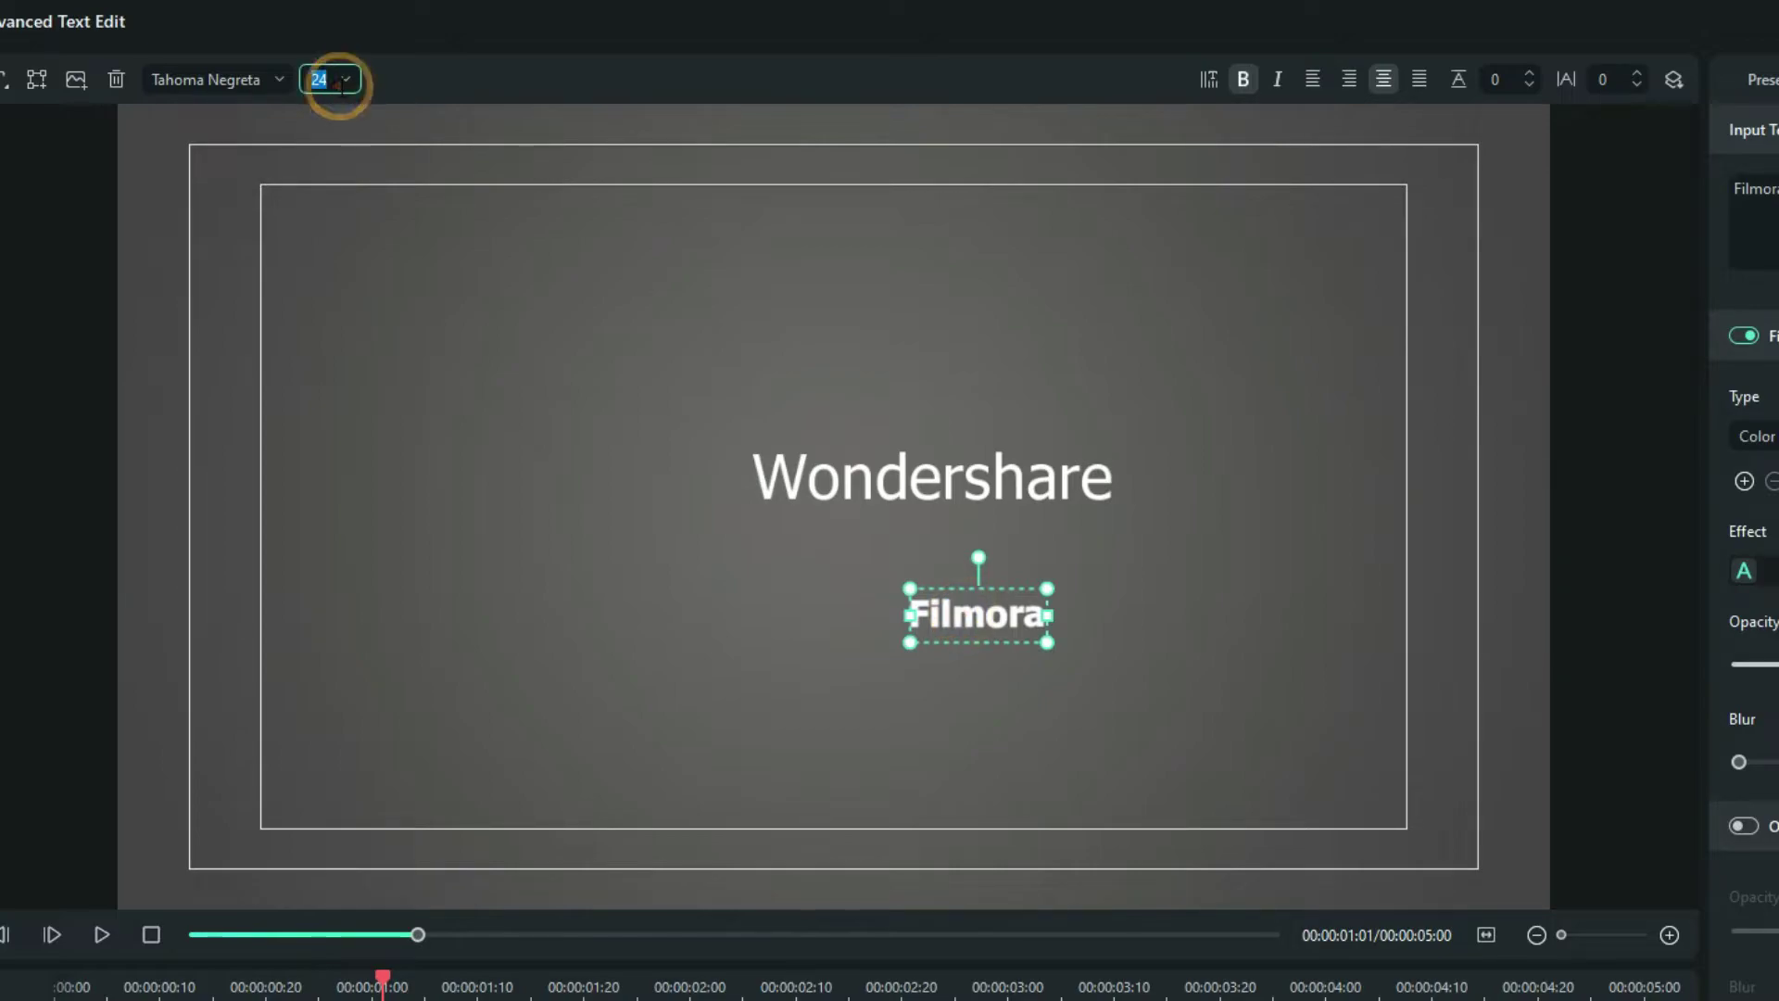
text(56)
click(437, 228)
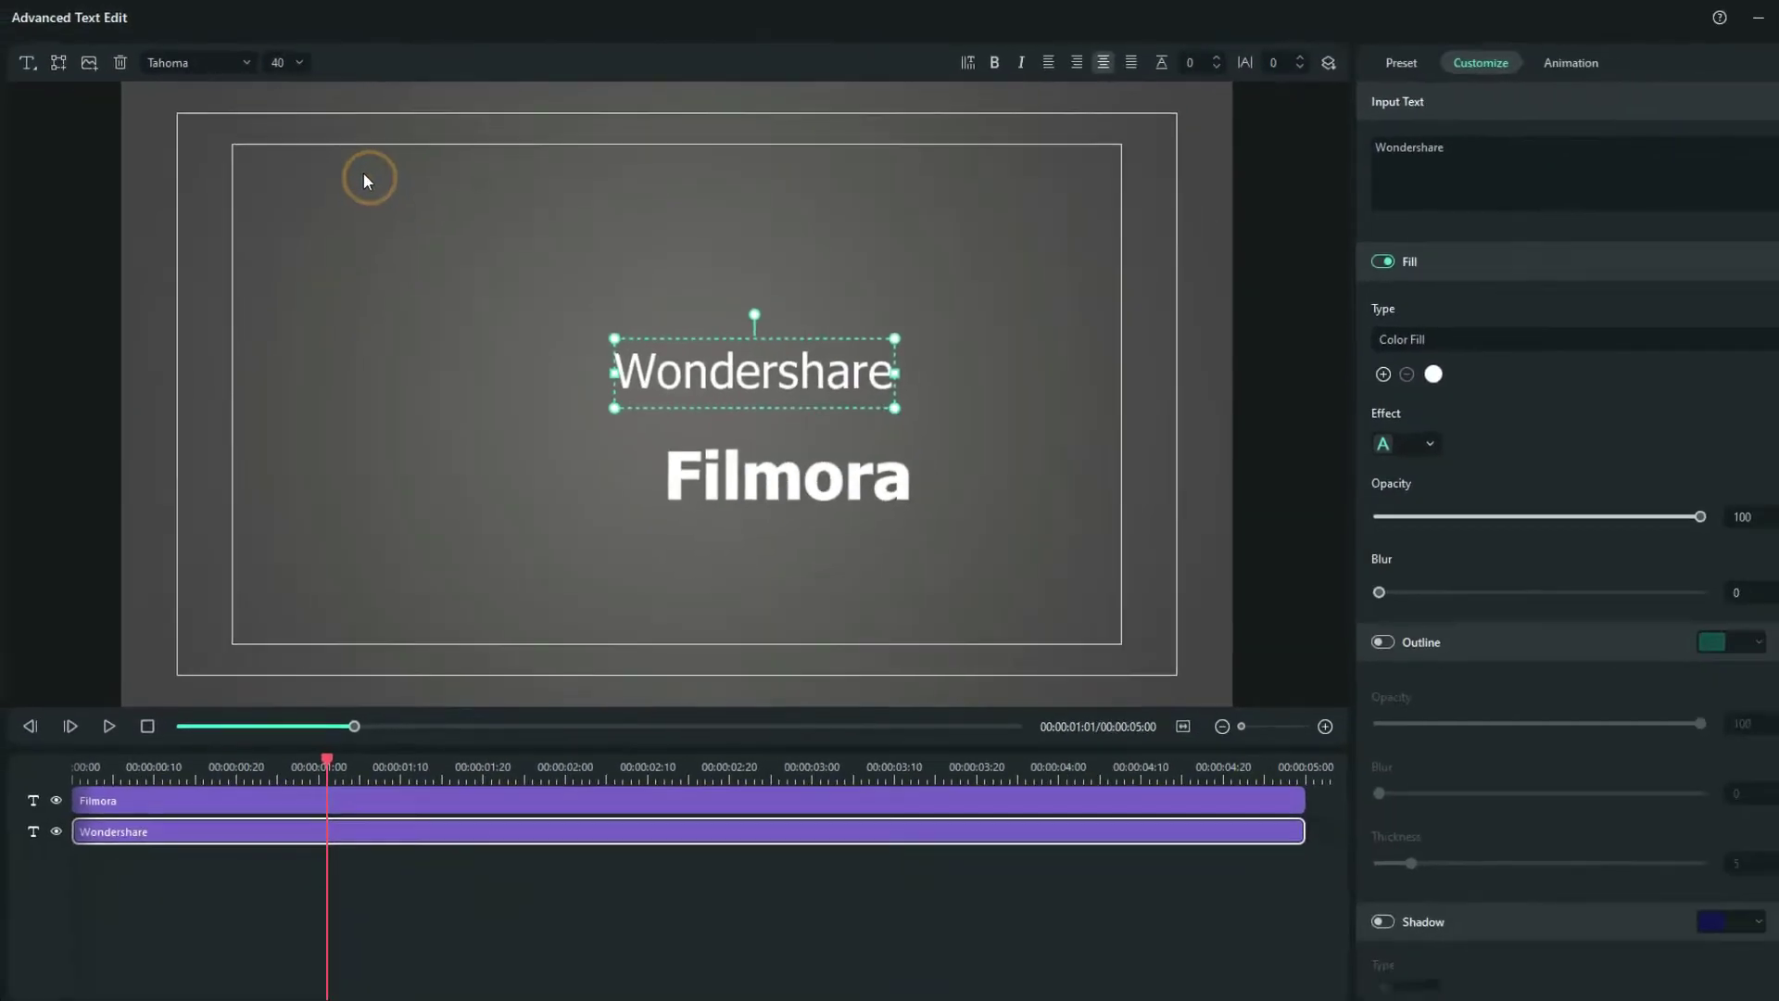
Step: Place Filmora directly below Wondershare with their left edges aligned, and apply the text edits
click(945, 620)
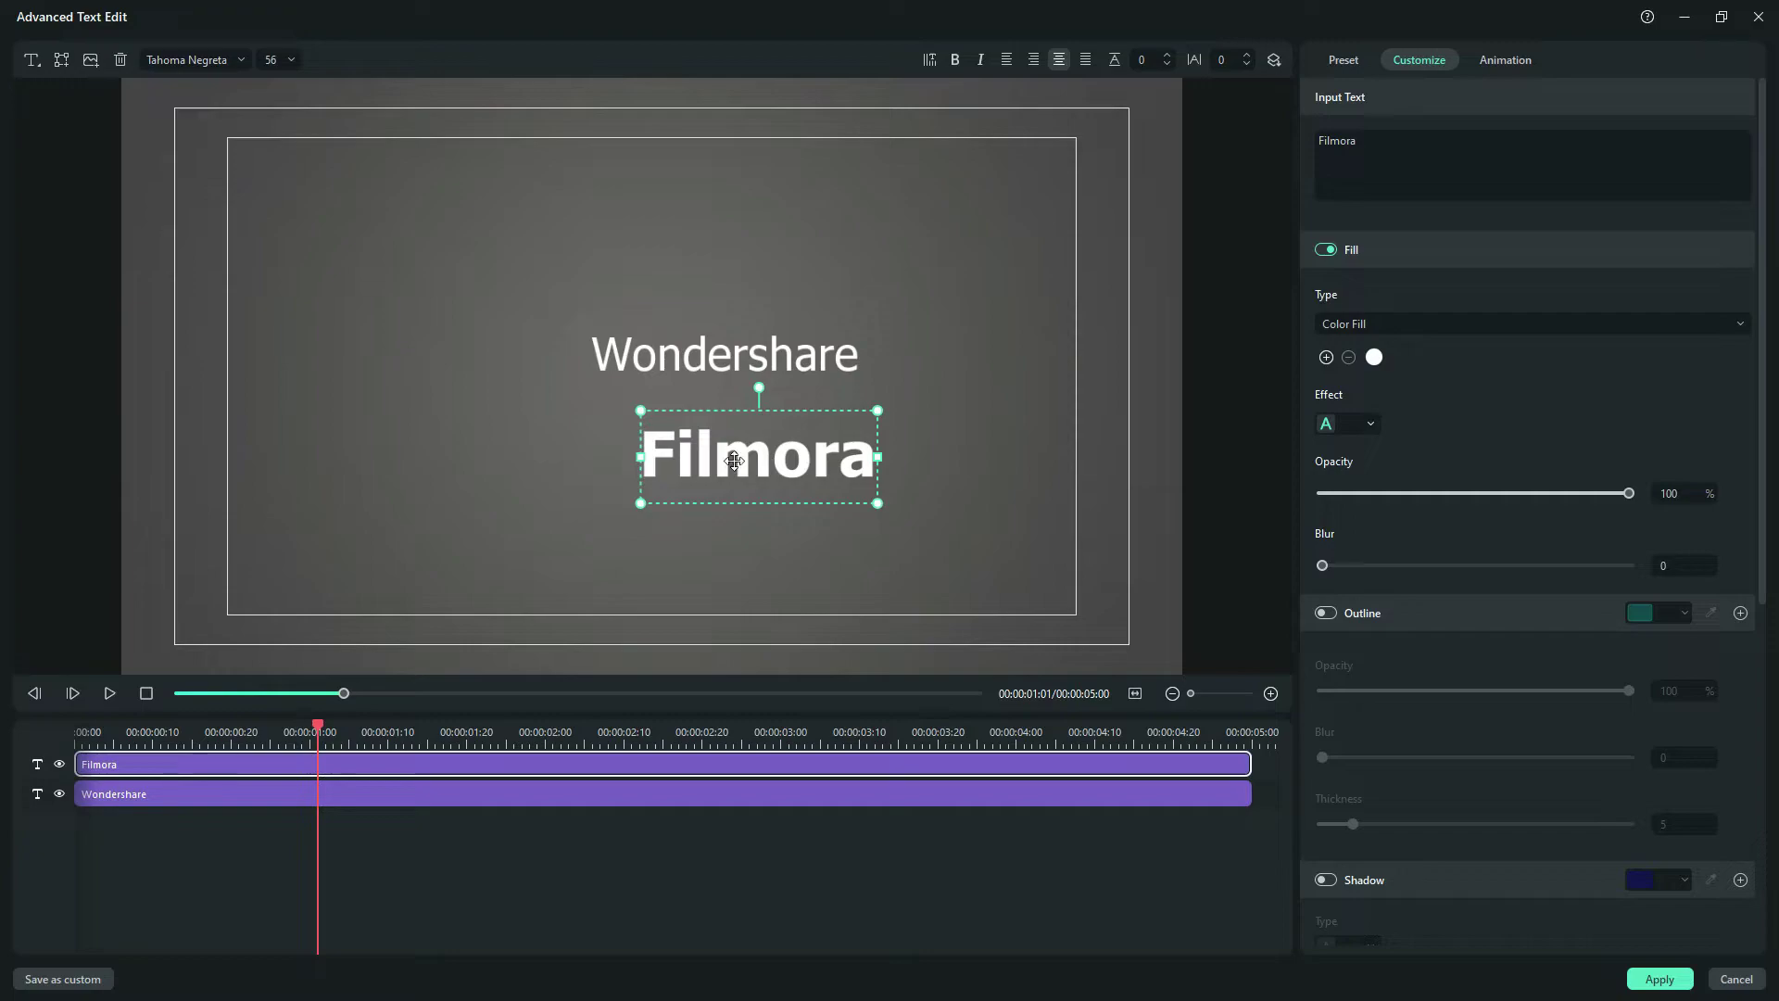
drag(726, 355, 733, 342)
drag(734, 461, 693, 405)
click(733, 341)
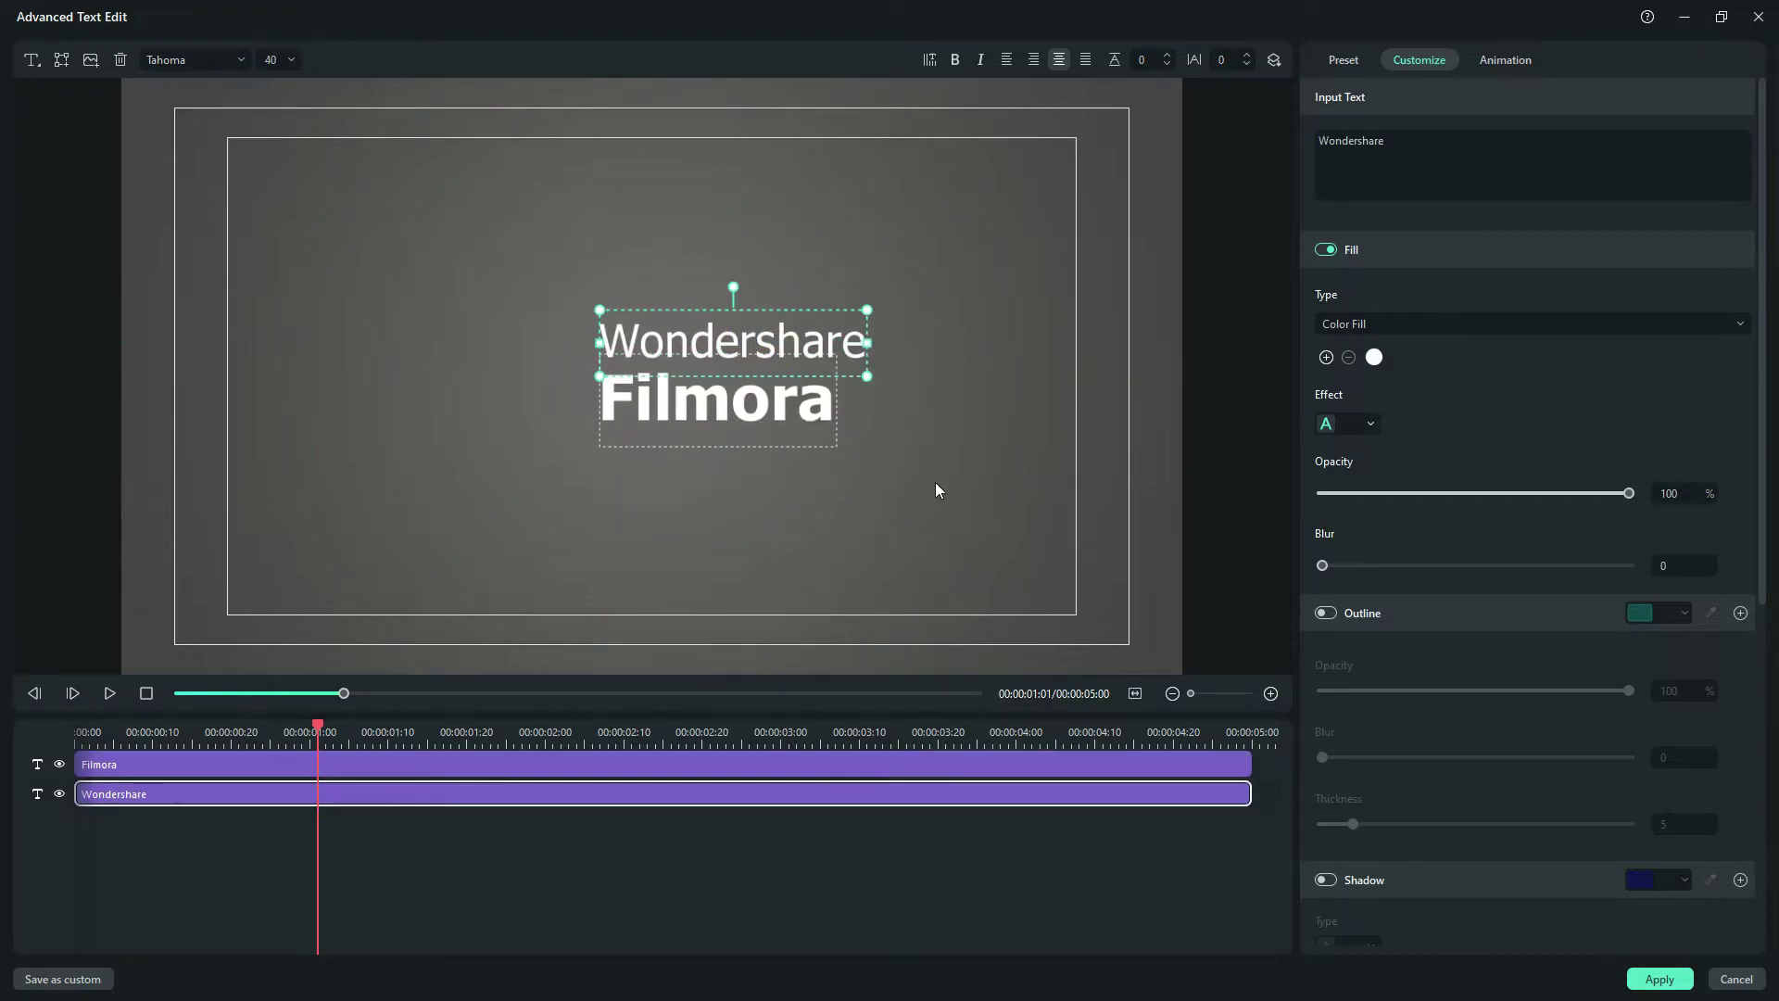
click(1650, 980)
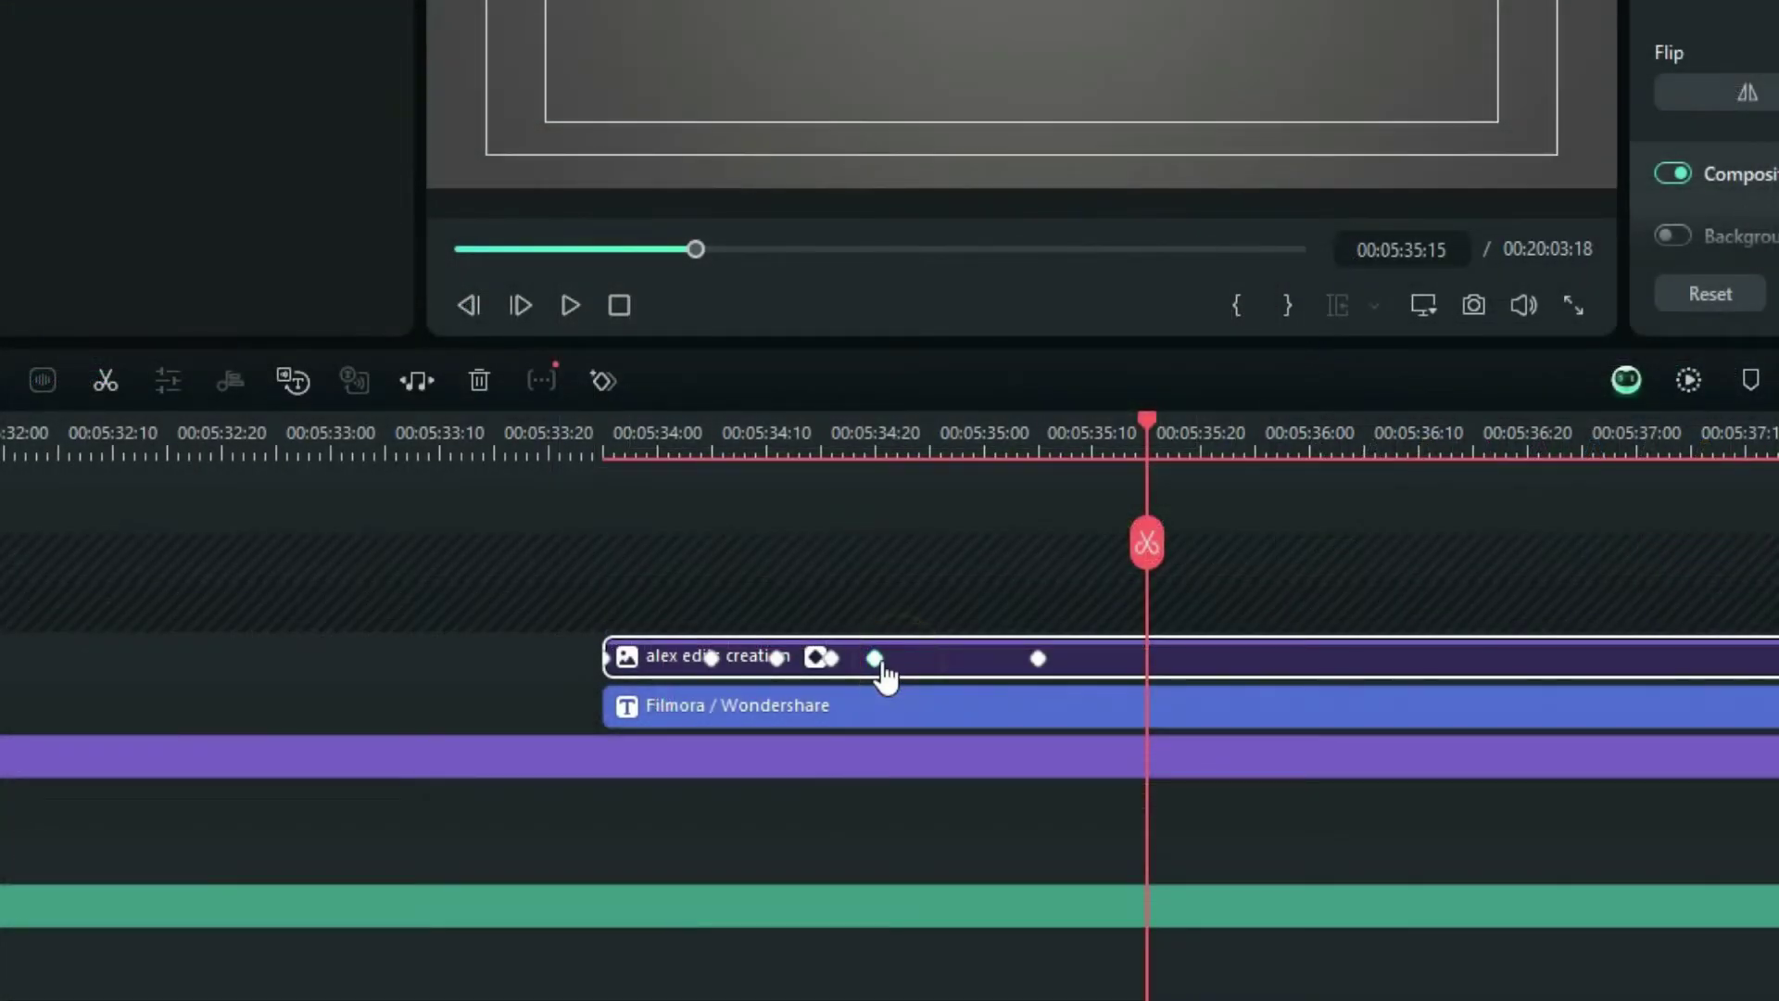
Step: Go to the logo's keyframe at 00:05:34:20 and add a transform keyframe to the Filmora / Wondershare title
click(825, 767)
click(880, 708)
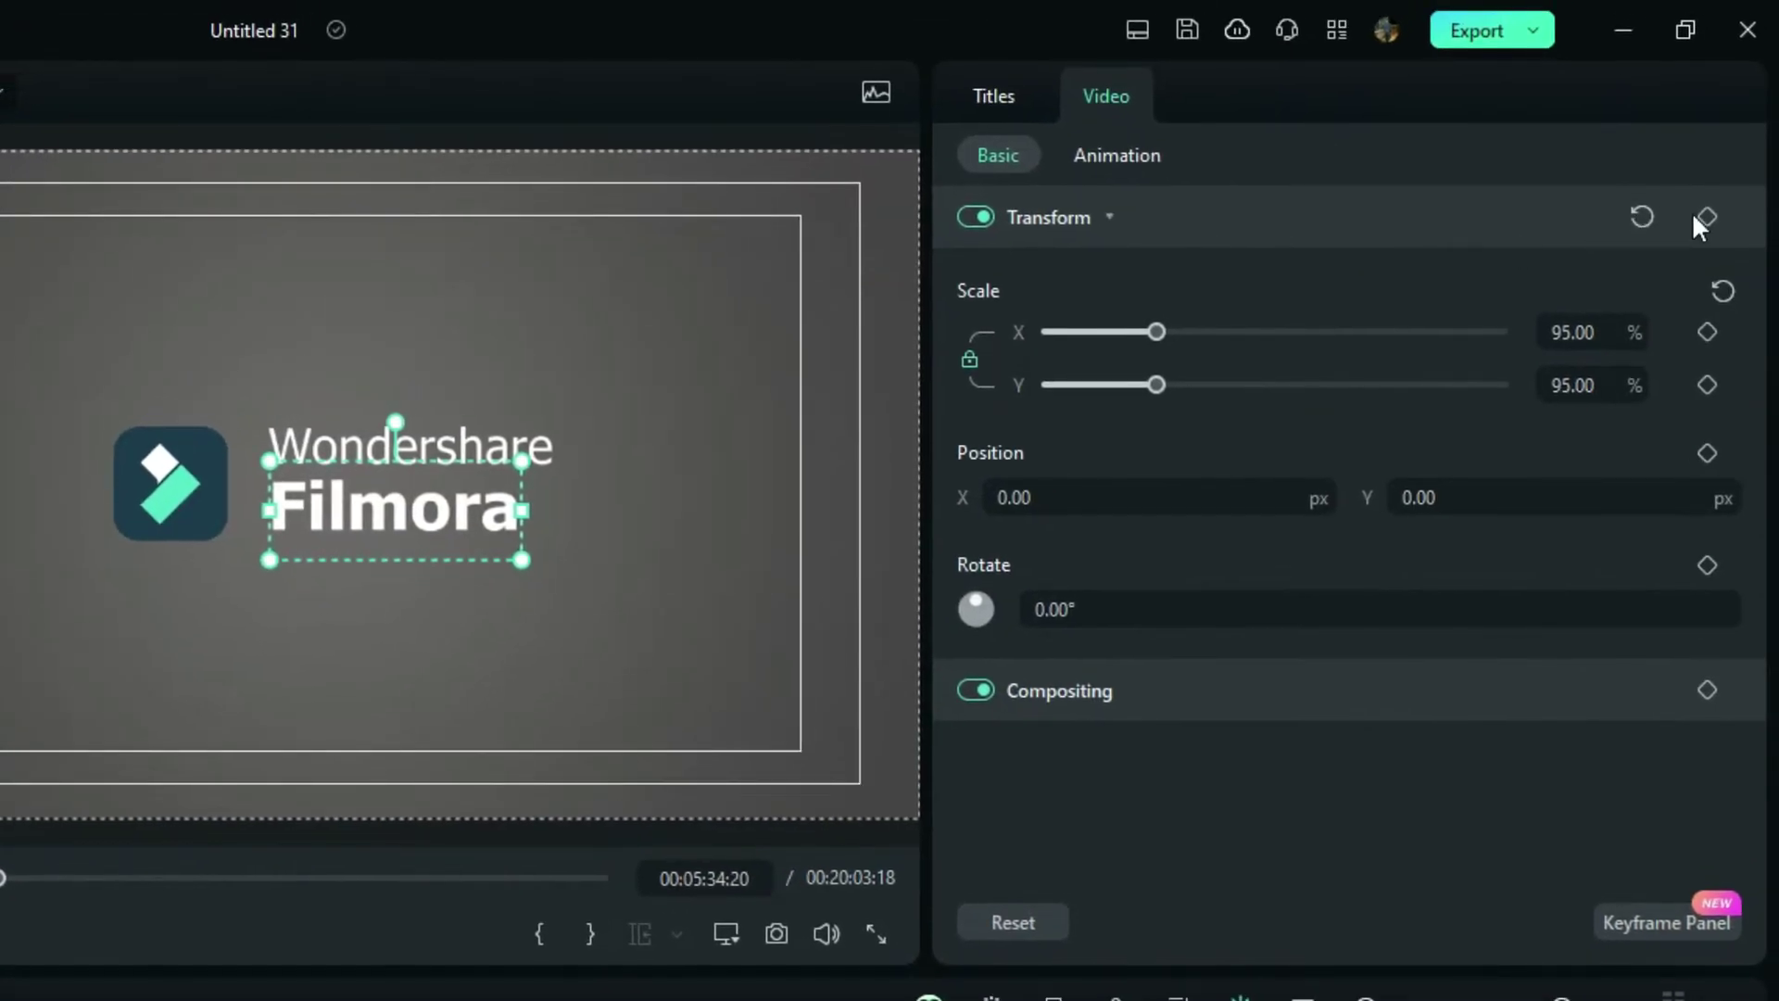
click(1711, 214)
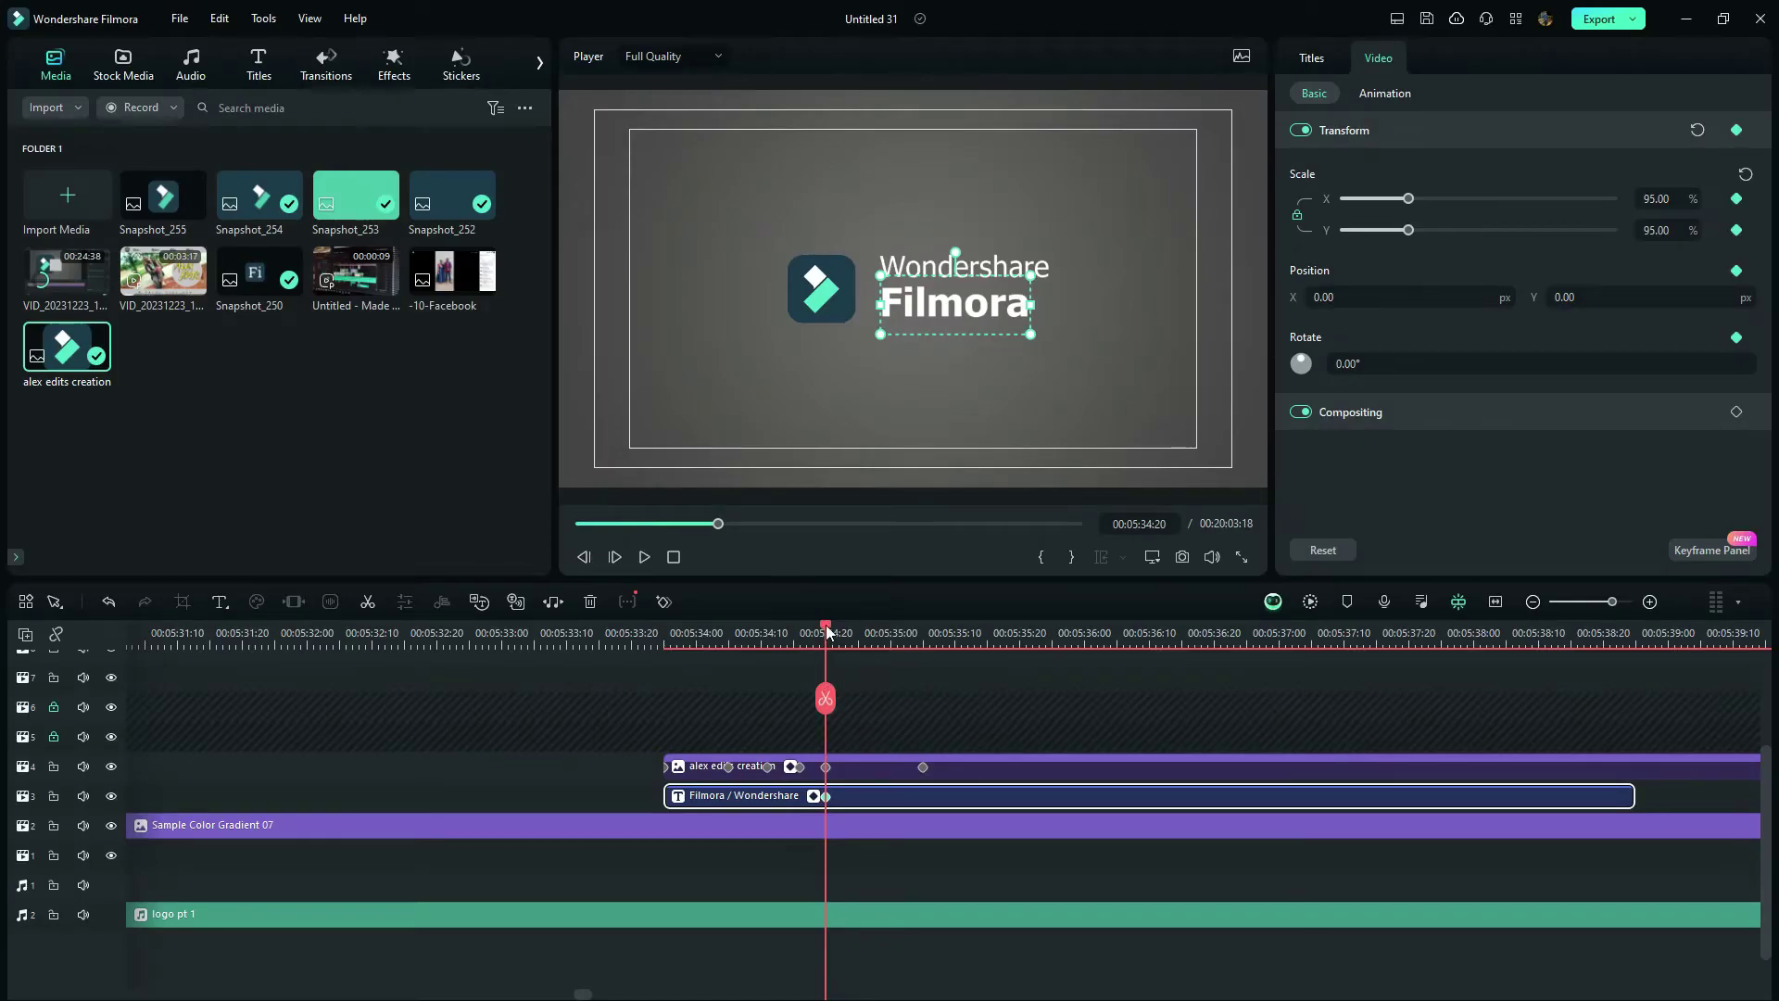
Step: Move back to 00:05:34:11 and keyframe the title's X position at -51 px
drag(825, 631, 767, 655)
click(1398, 297)
scroll(1399, 296, down, 7)
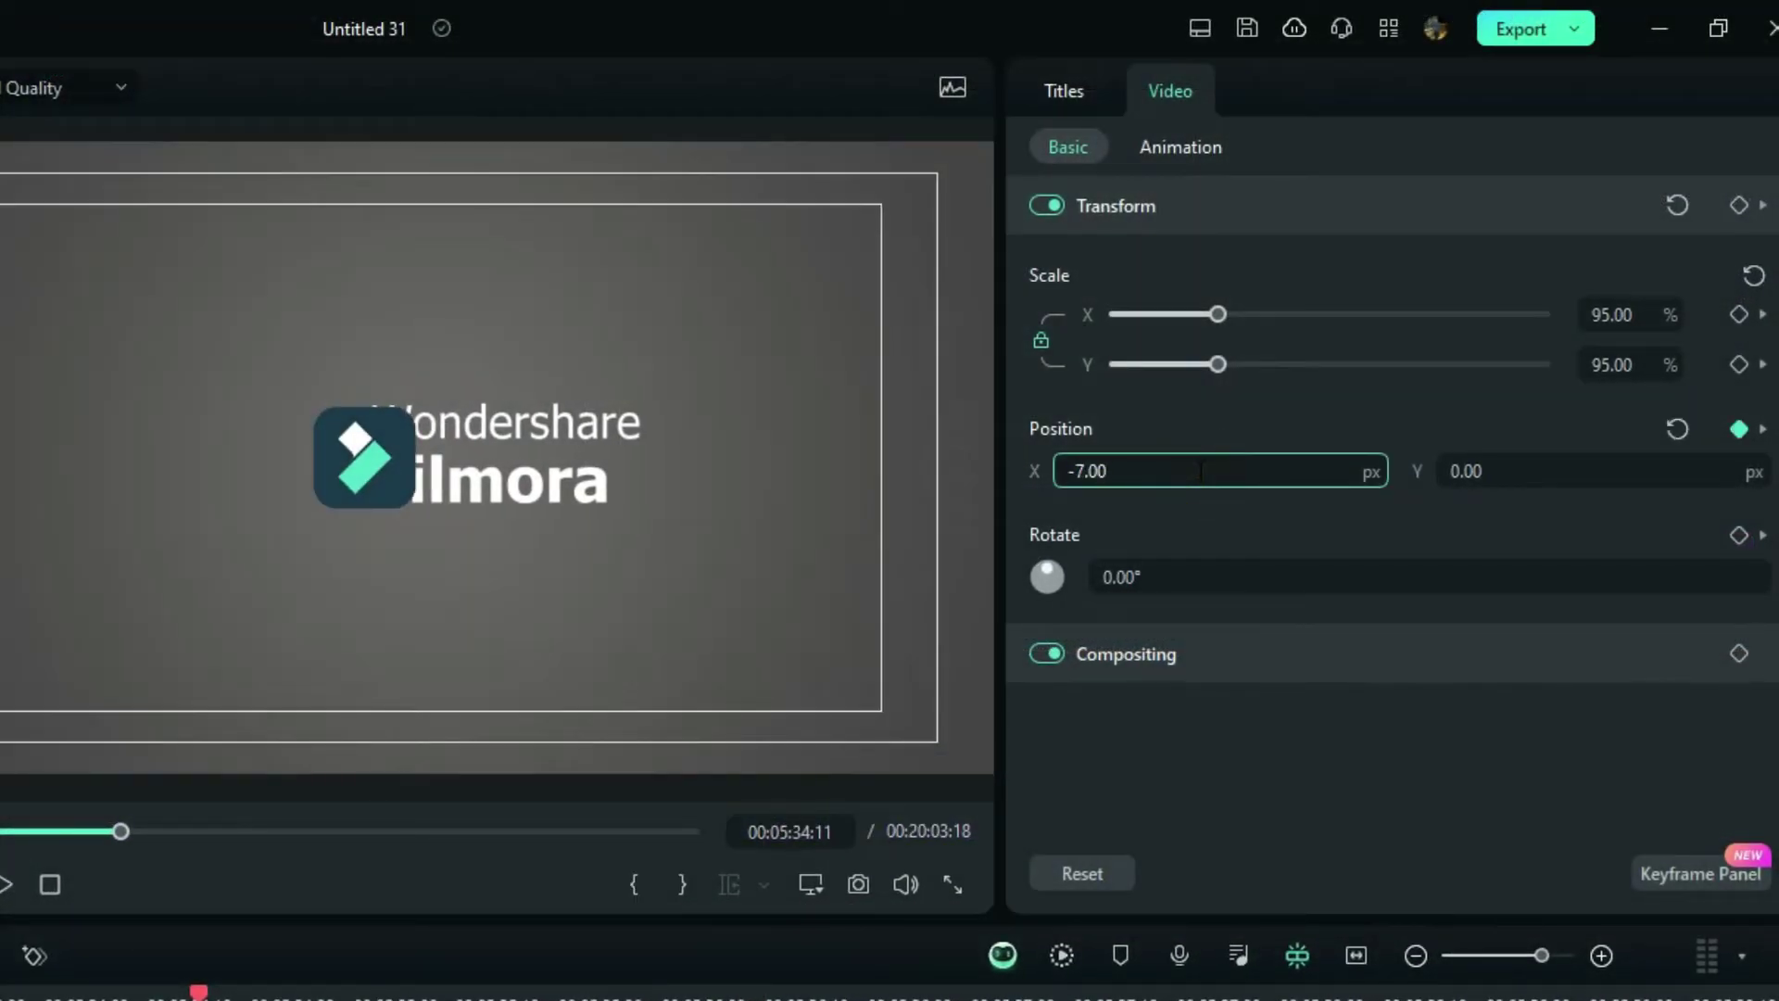
drag(1202, 471, 1197, 471)
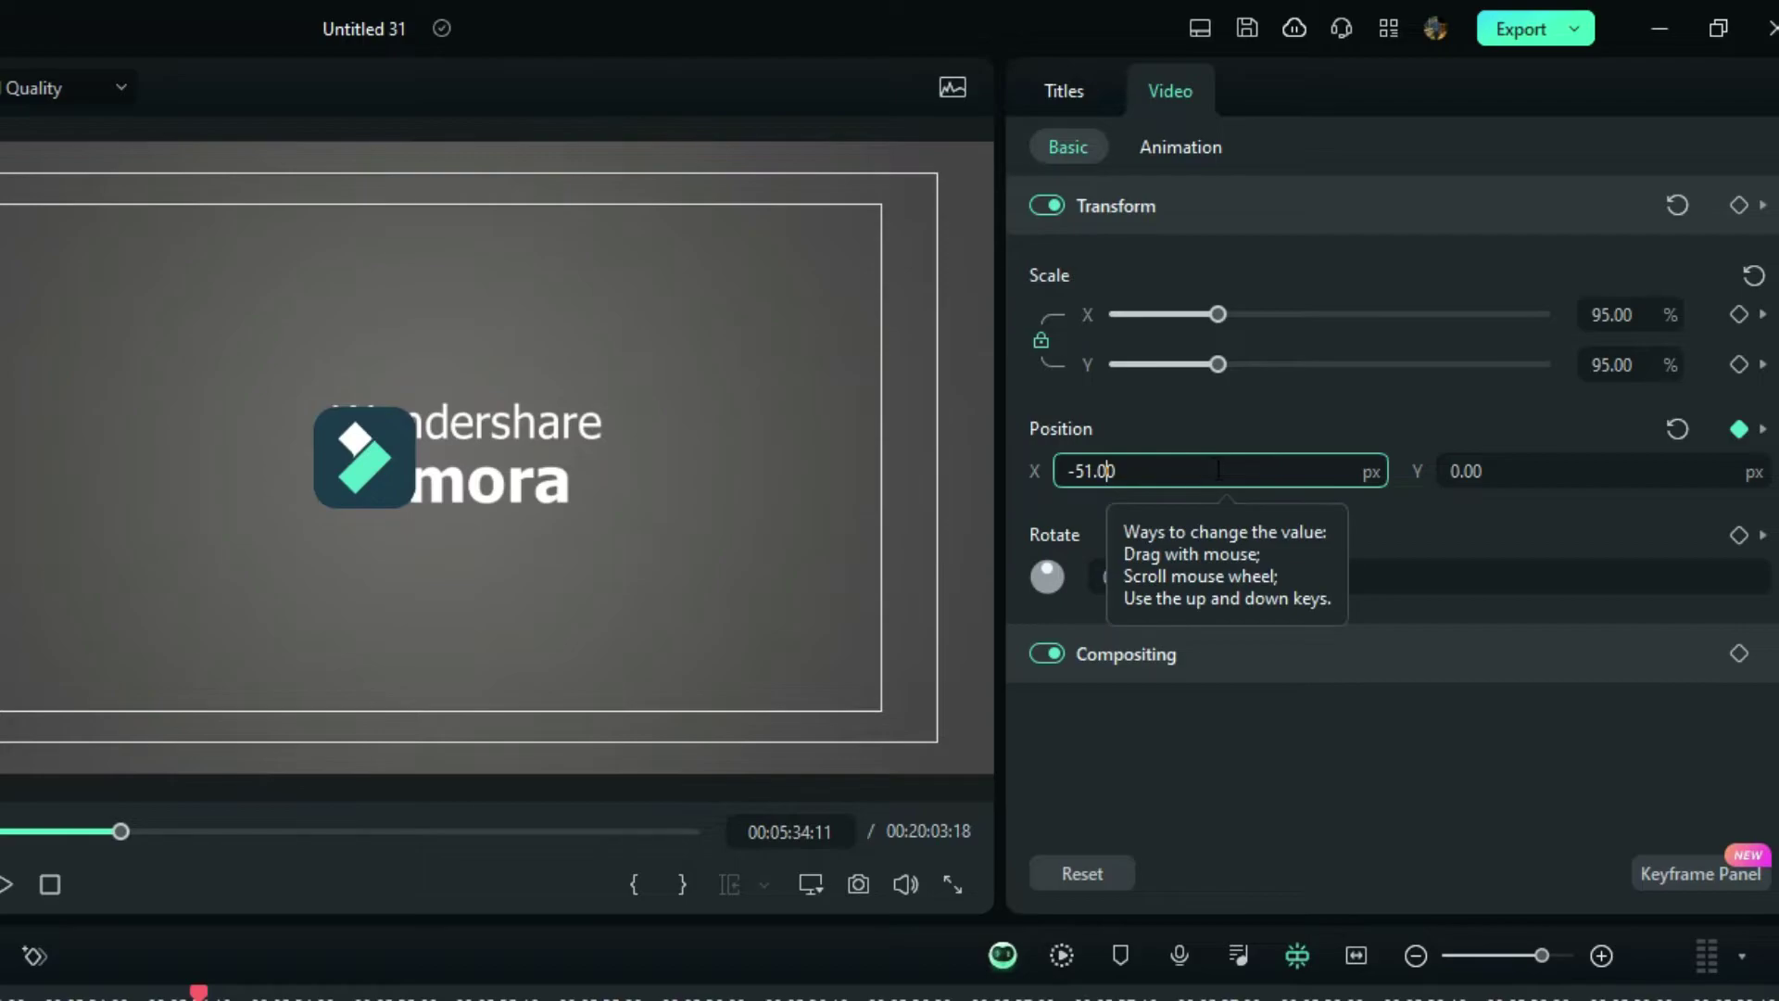
click(560, 417)
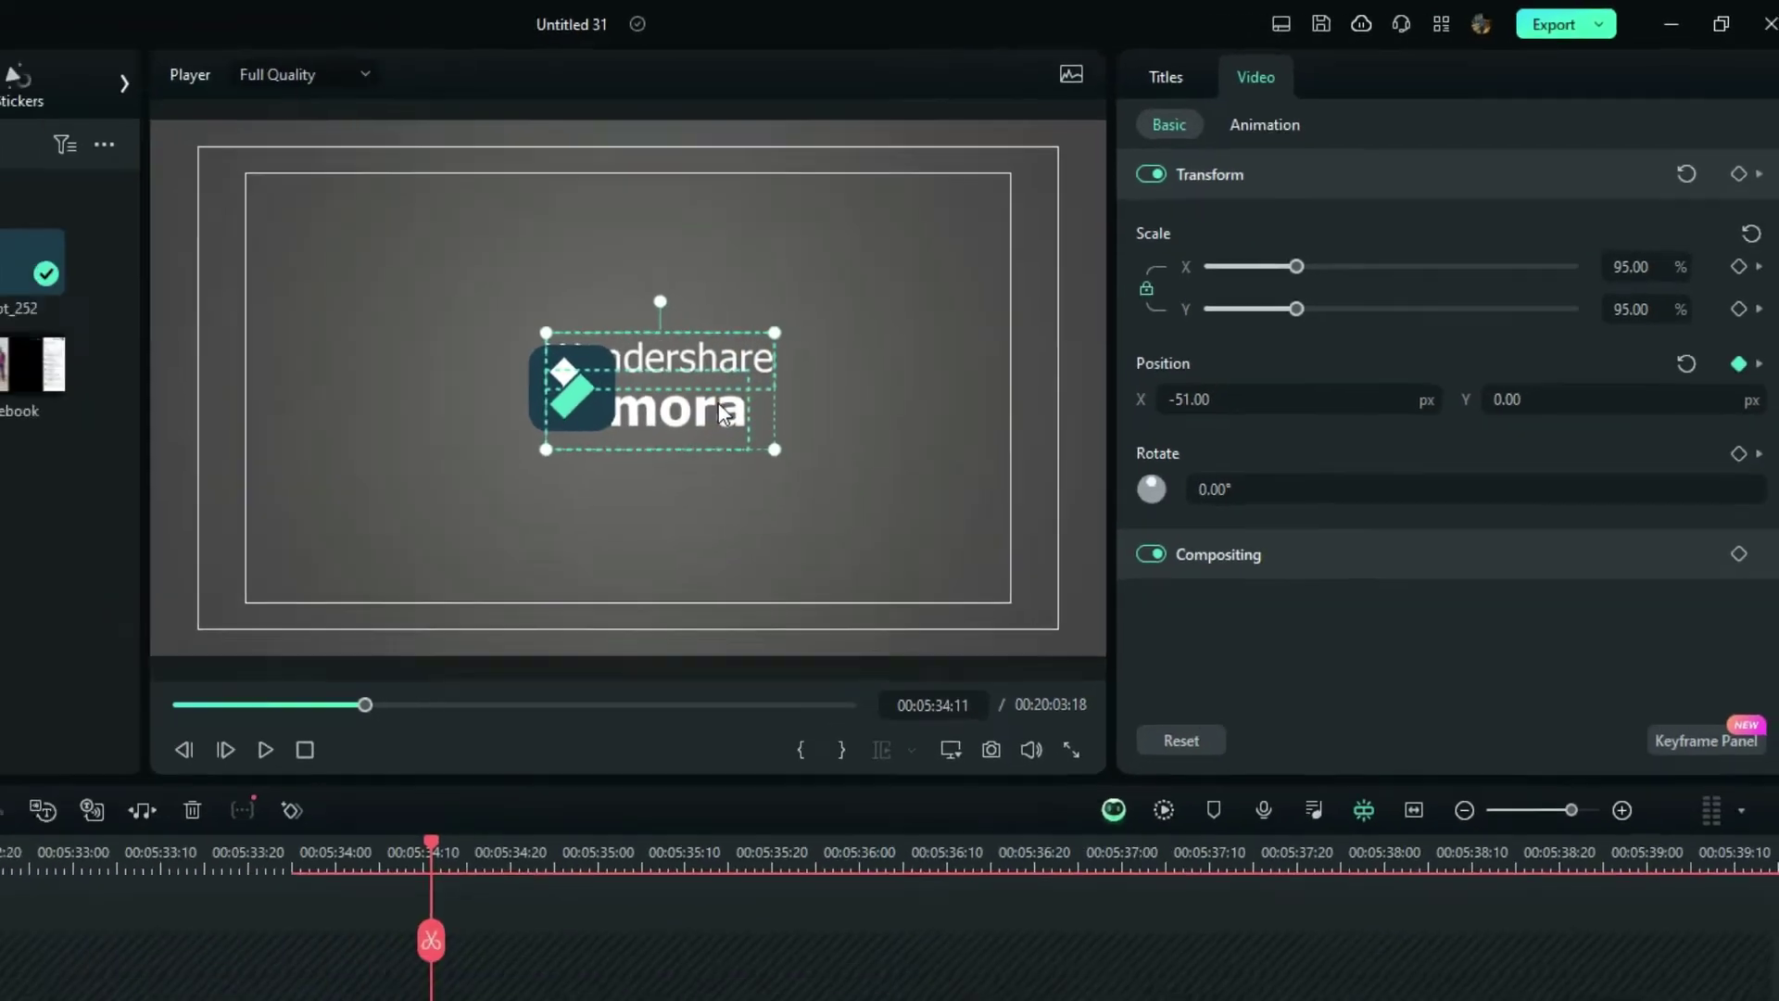
Step: Trim the start of the title clip to 00:05:34:11 and scrub ahead to 00:05:34:26
click(668, 823)
drag(665, 796, 763, 803)
drag(767, 682, 875, 683)
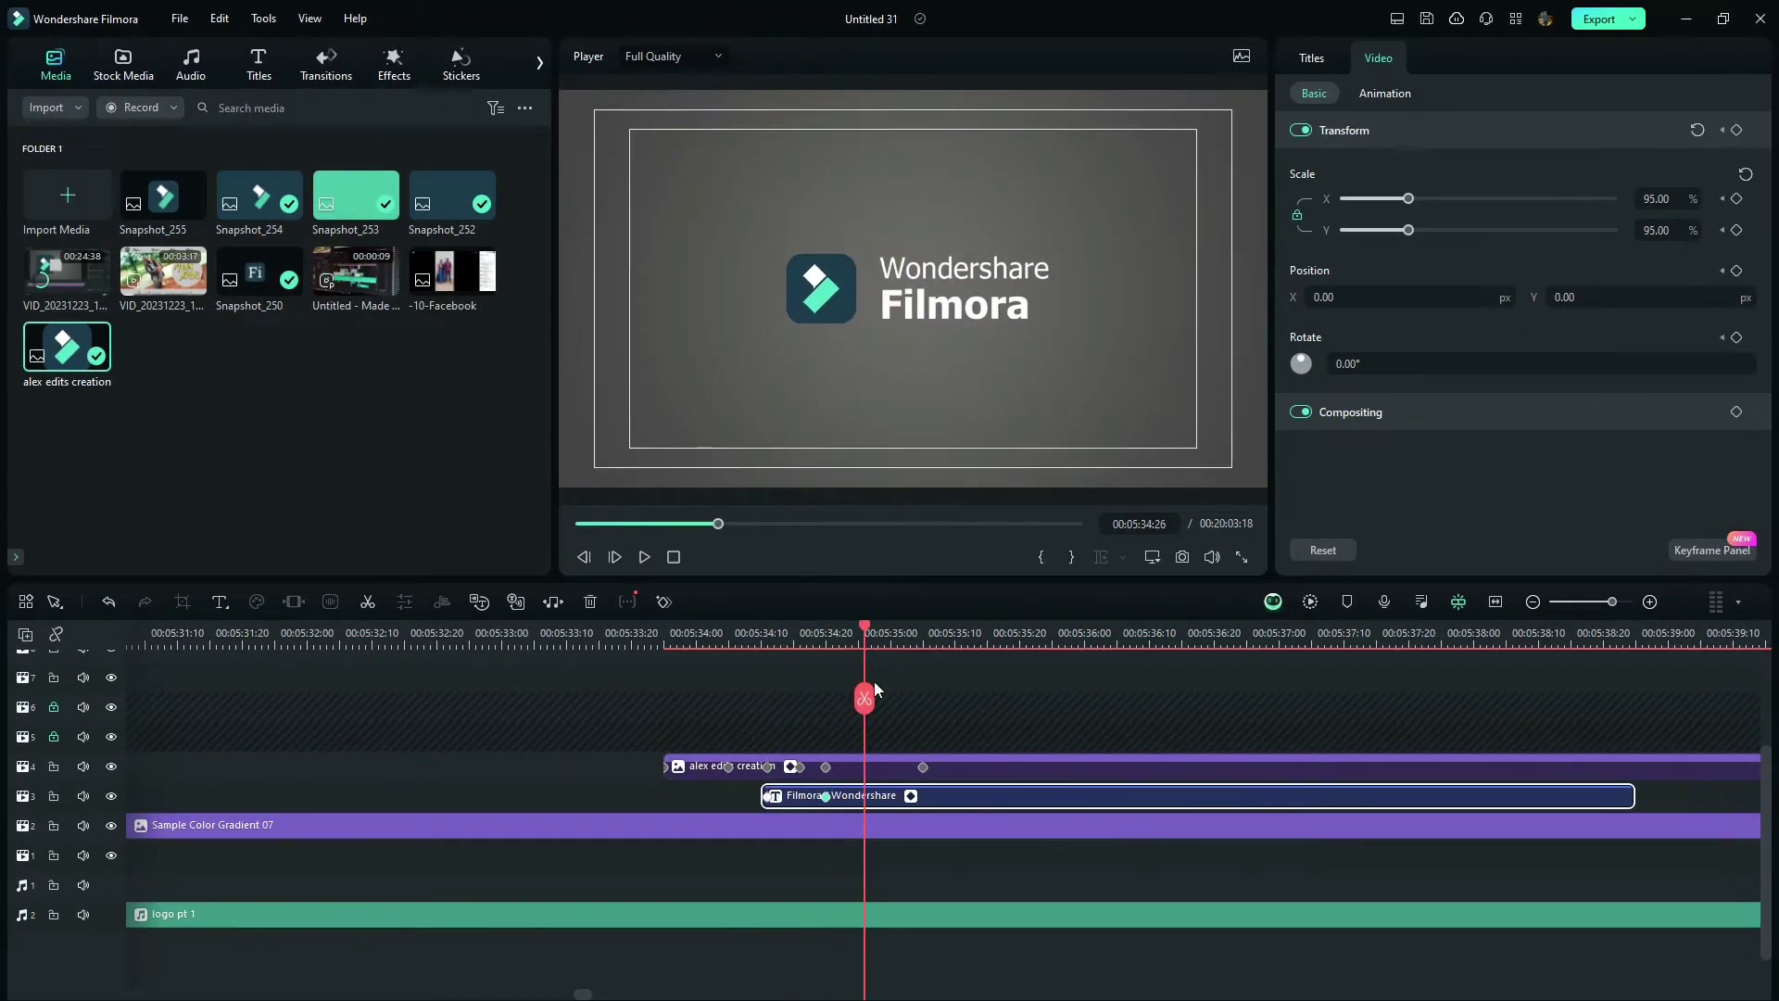
Step: At the logo's last keyframe, 00:05:35:05, keyframe the title's scale at 103% and its X position at 15 px
click(923, 768)
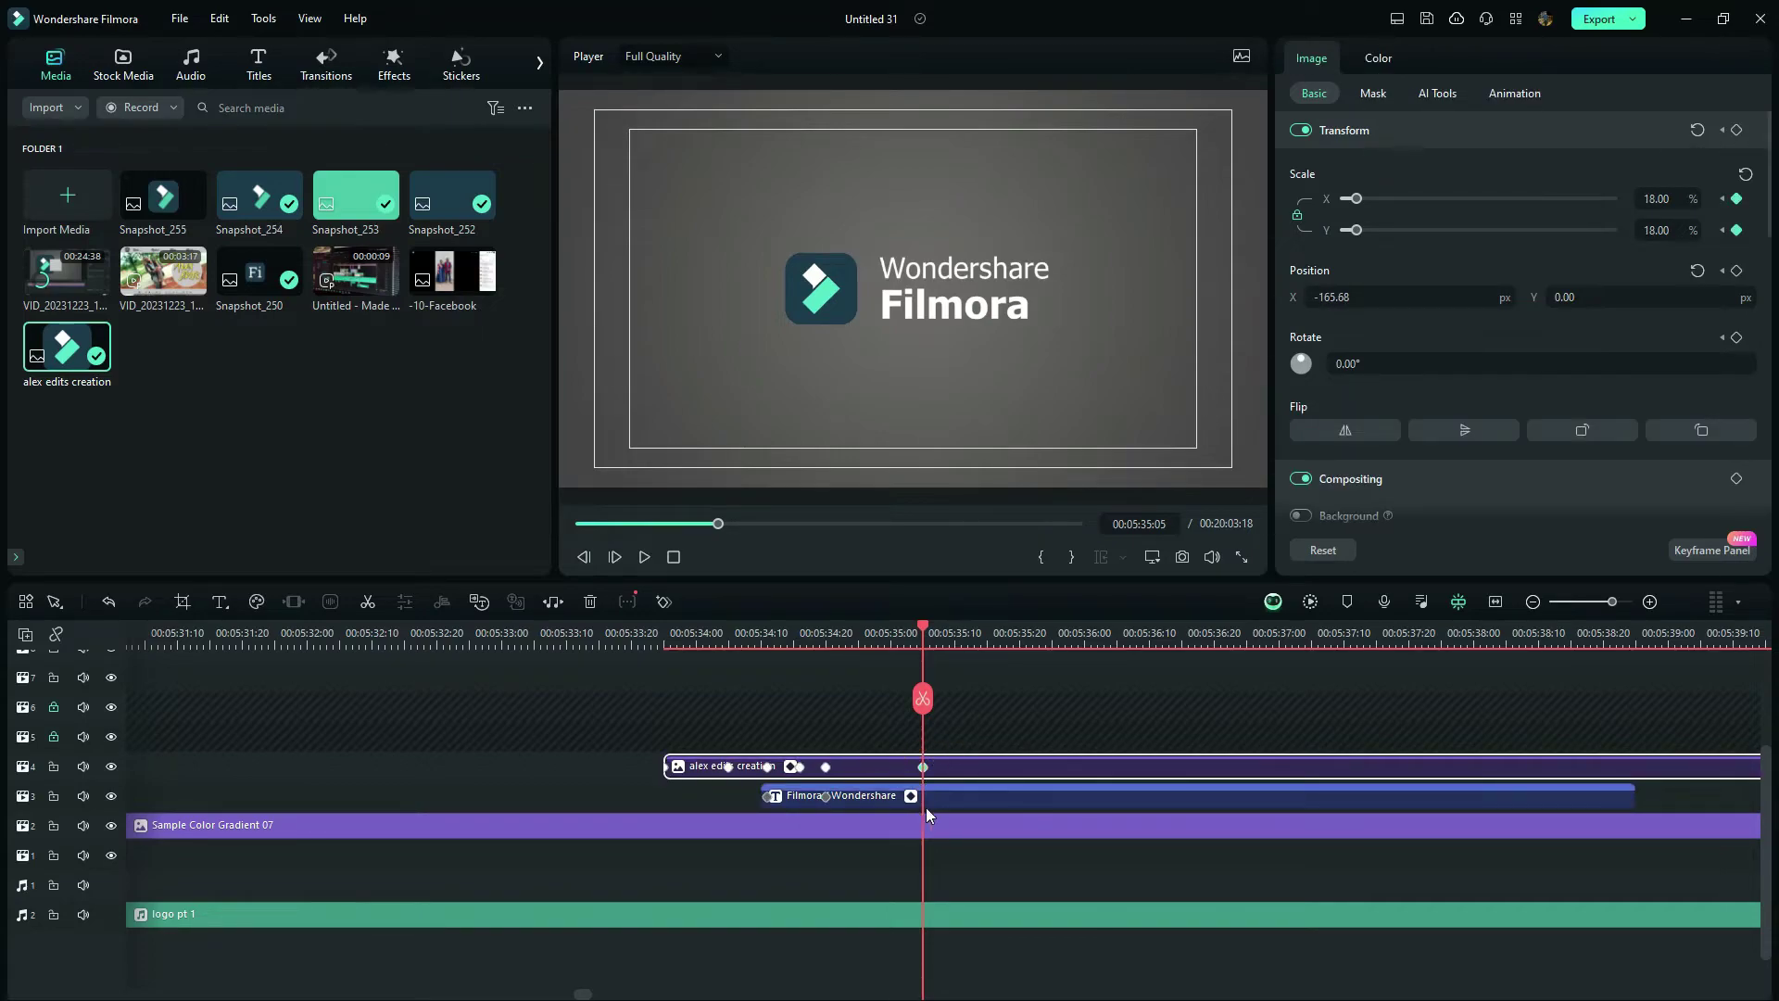
click(927, 795)
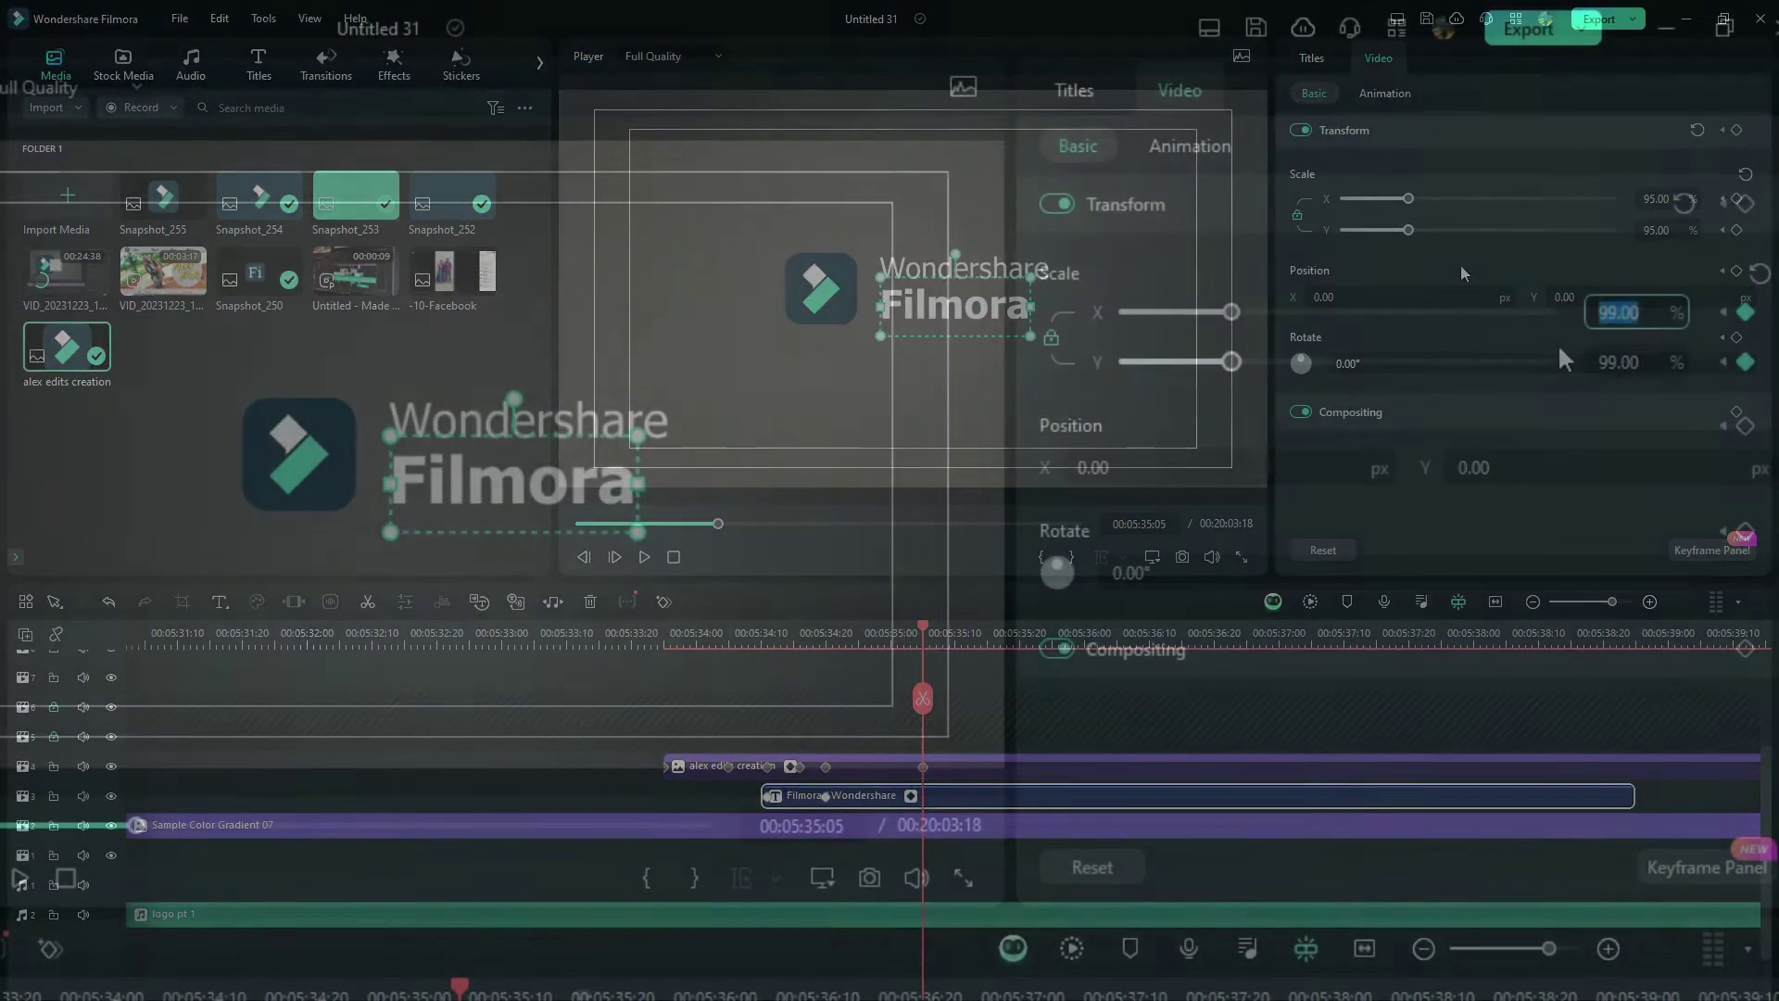
text(103)
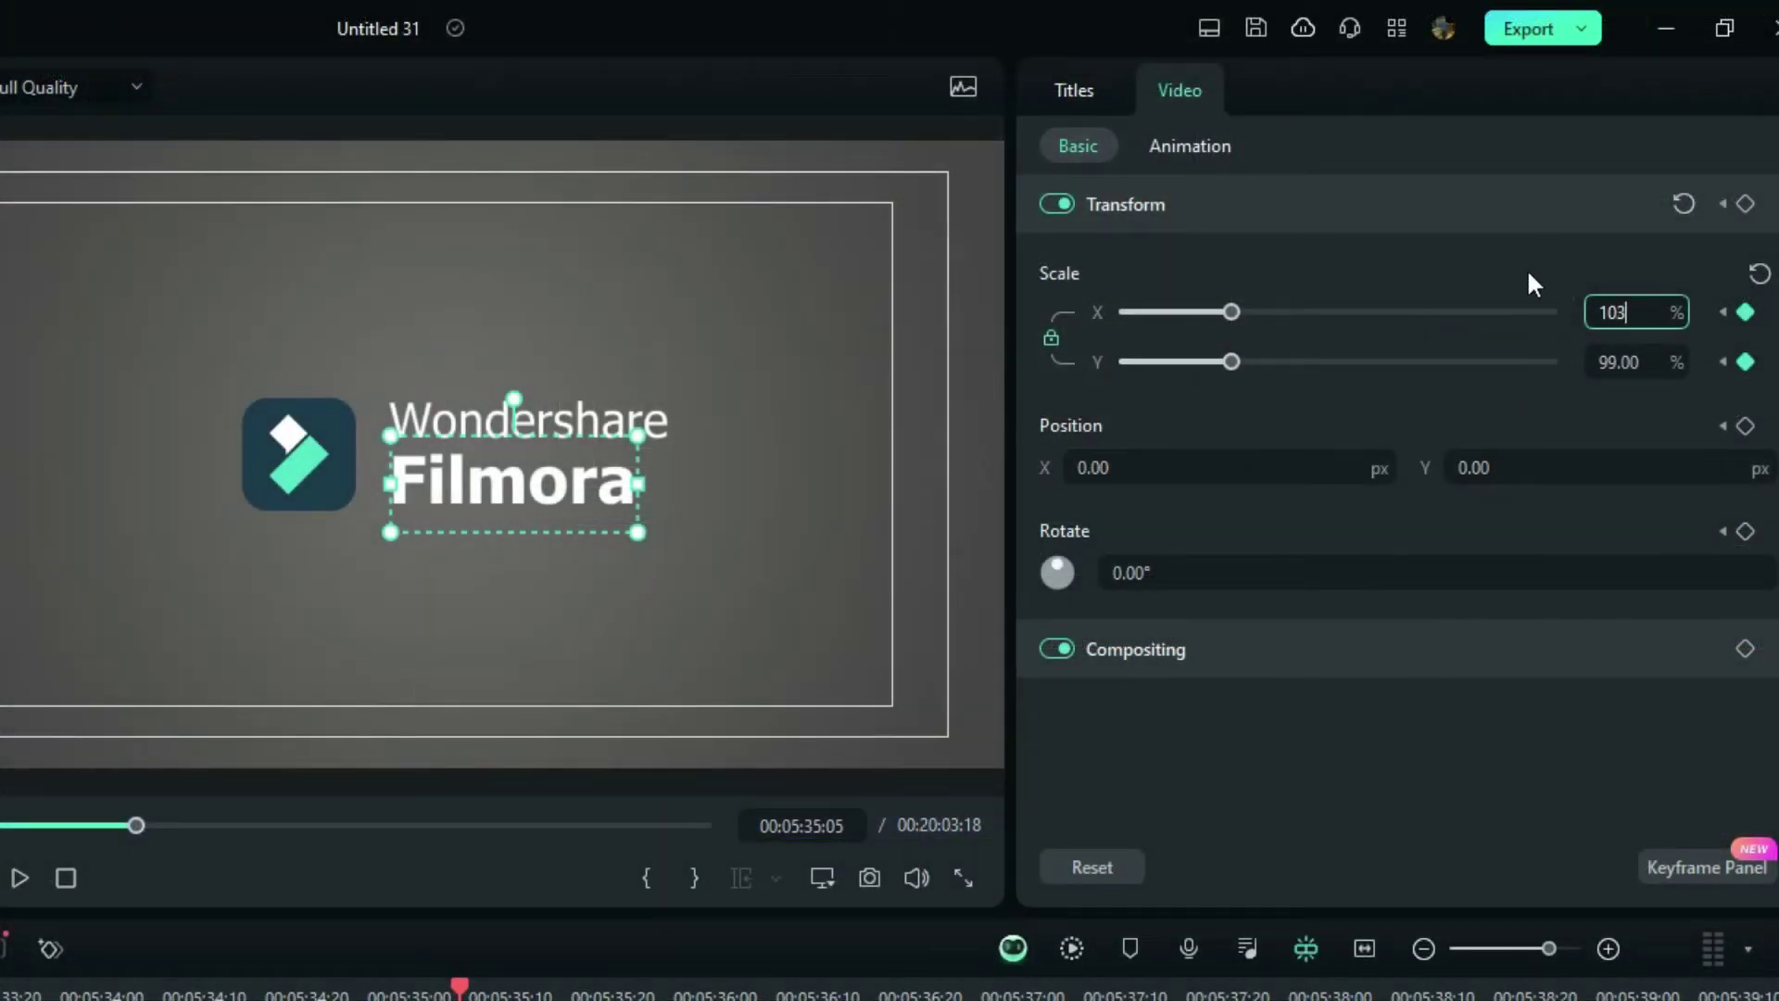
click(1518, 240)
click(1156, 465)
scroll(1157, 466, up, 8)
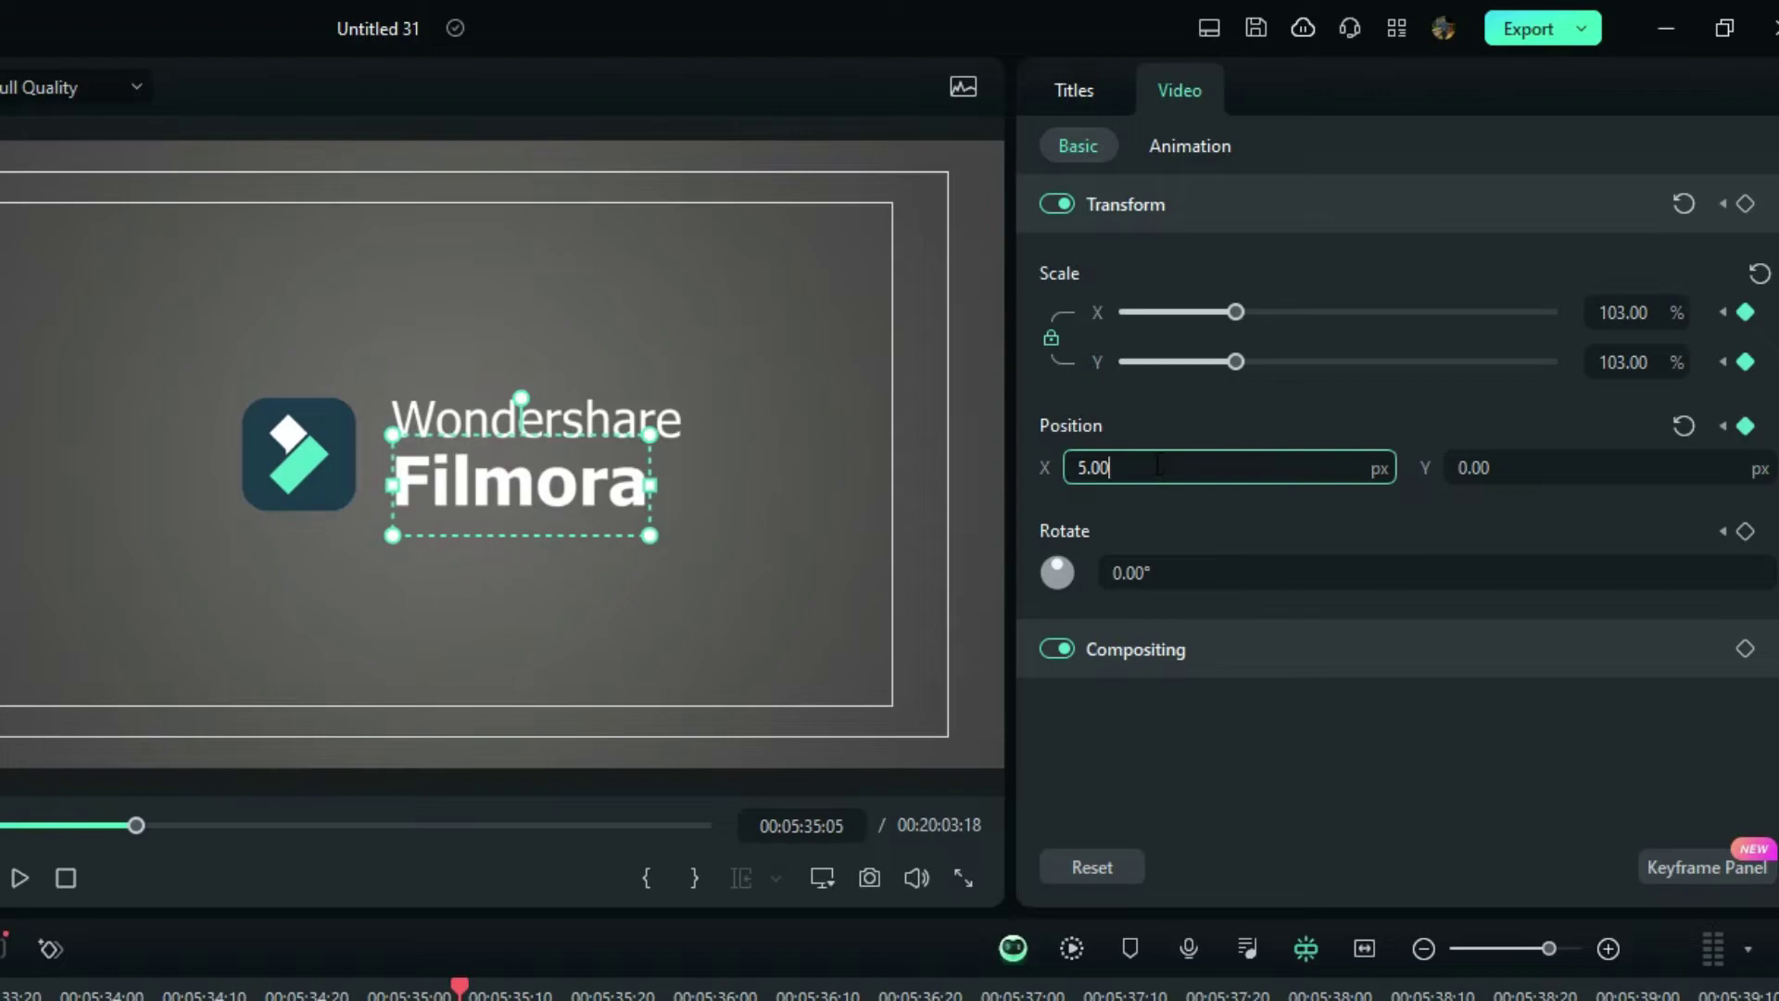
scroll(1158, 467, up, 7)
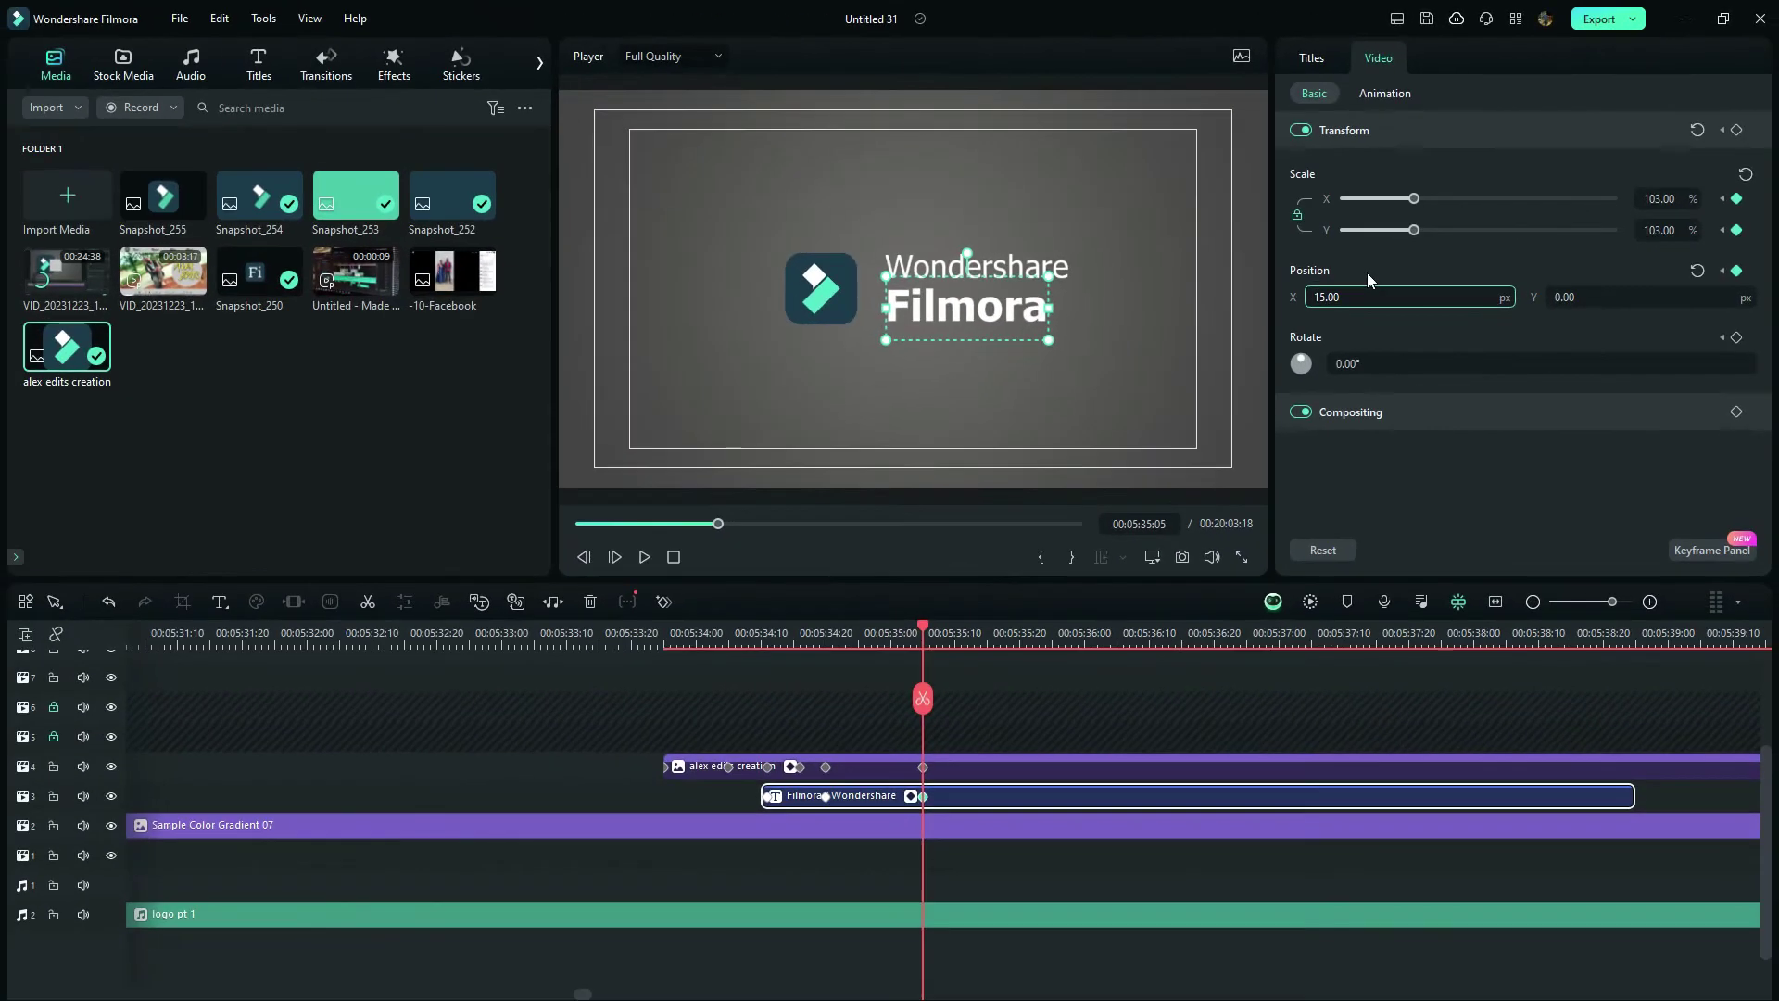
click(1159, 429)
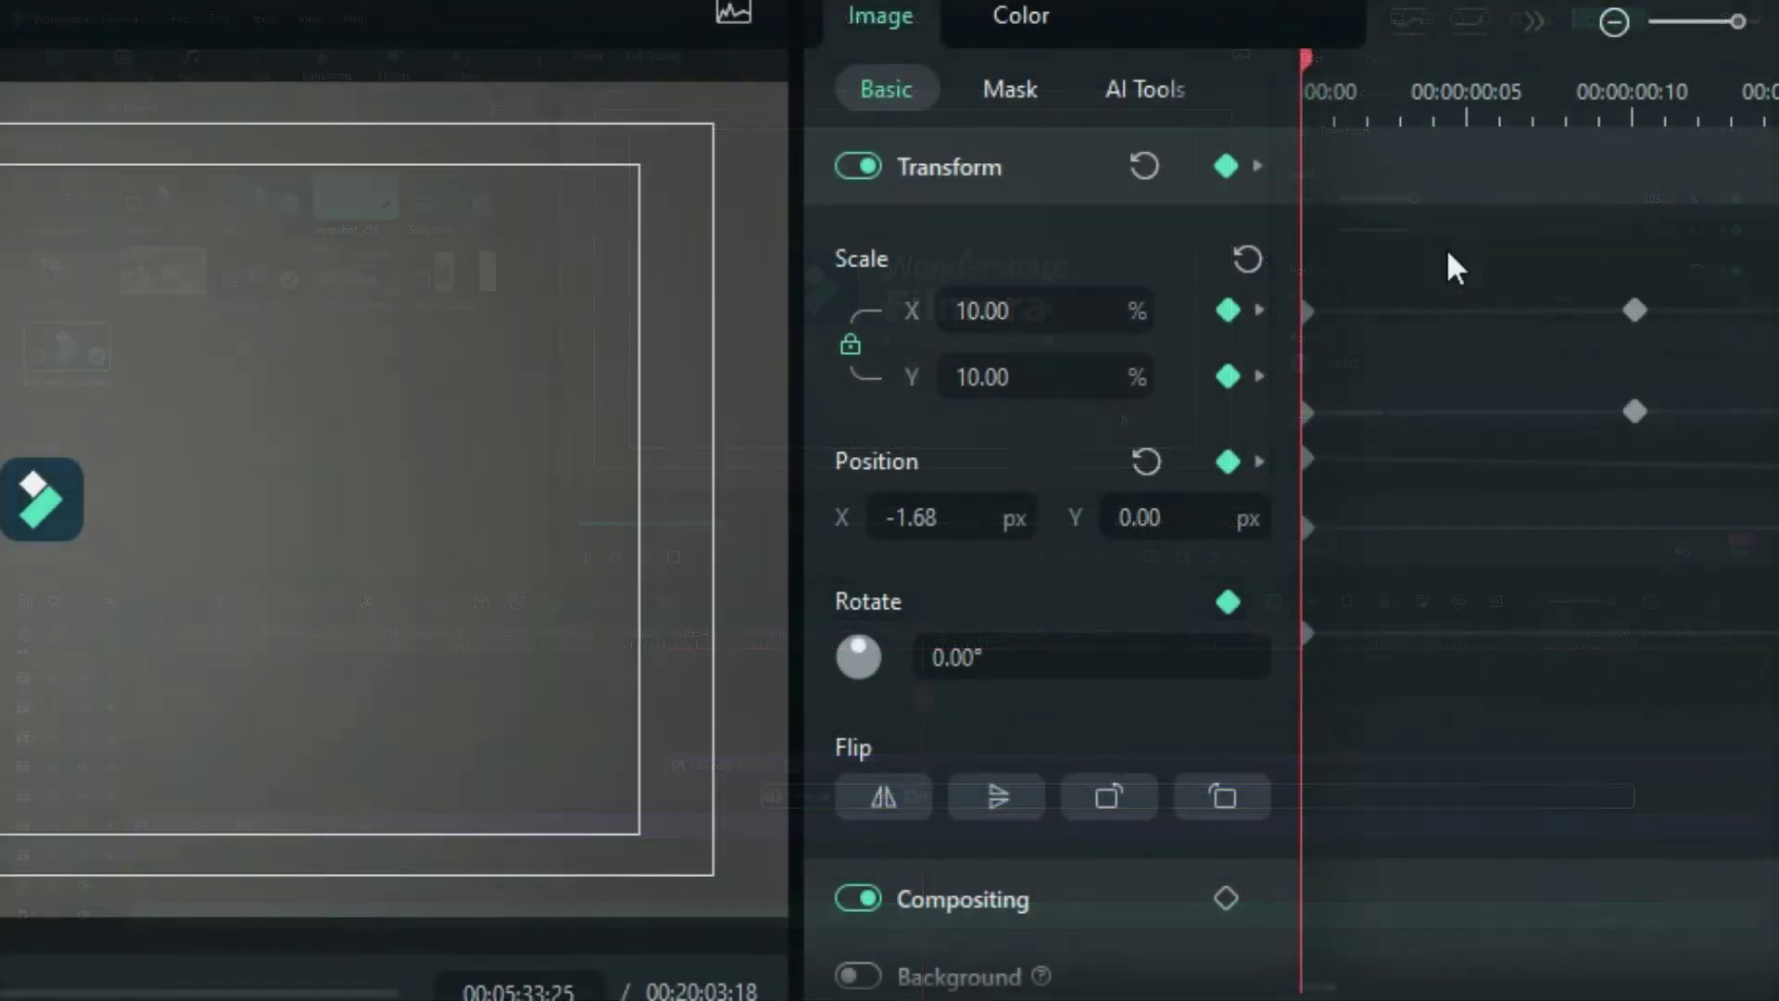
Step: Apply a curve interpolation to the logo clip's early keyframes in its keyframe graph
drag(1573, 168, 1494, 427)
click(1535, 21)
click(1609, 80)
Step: Apply curve interpolation to the logo's scale keyframes at 00:00:00:10 and its position keyframe just after 00:00:00:20
drag(1552, 223, 1648, 473)
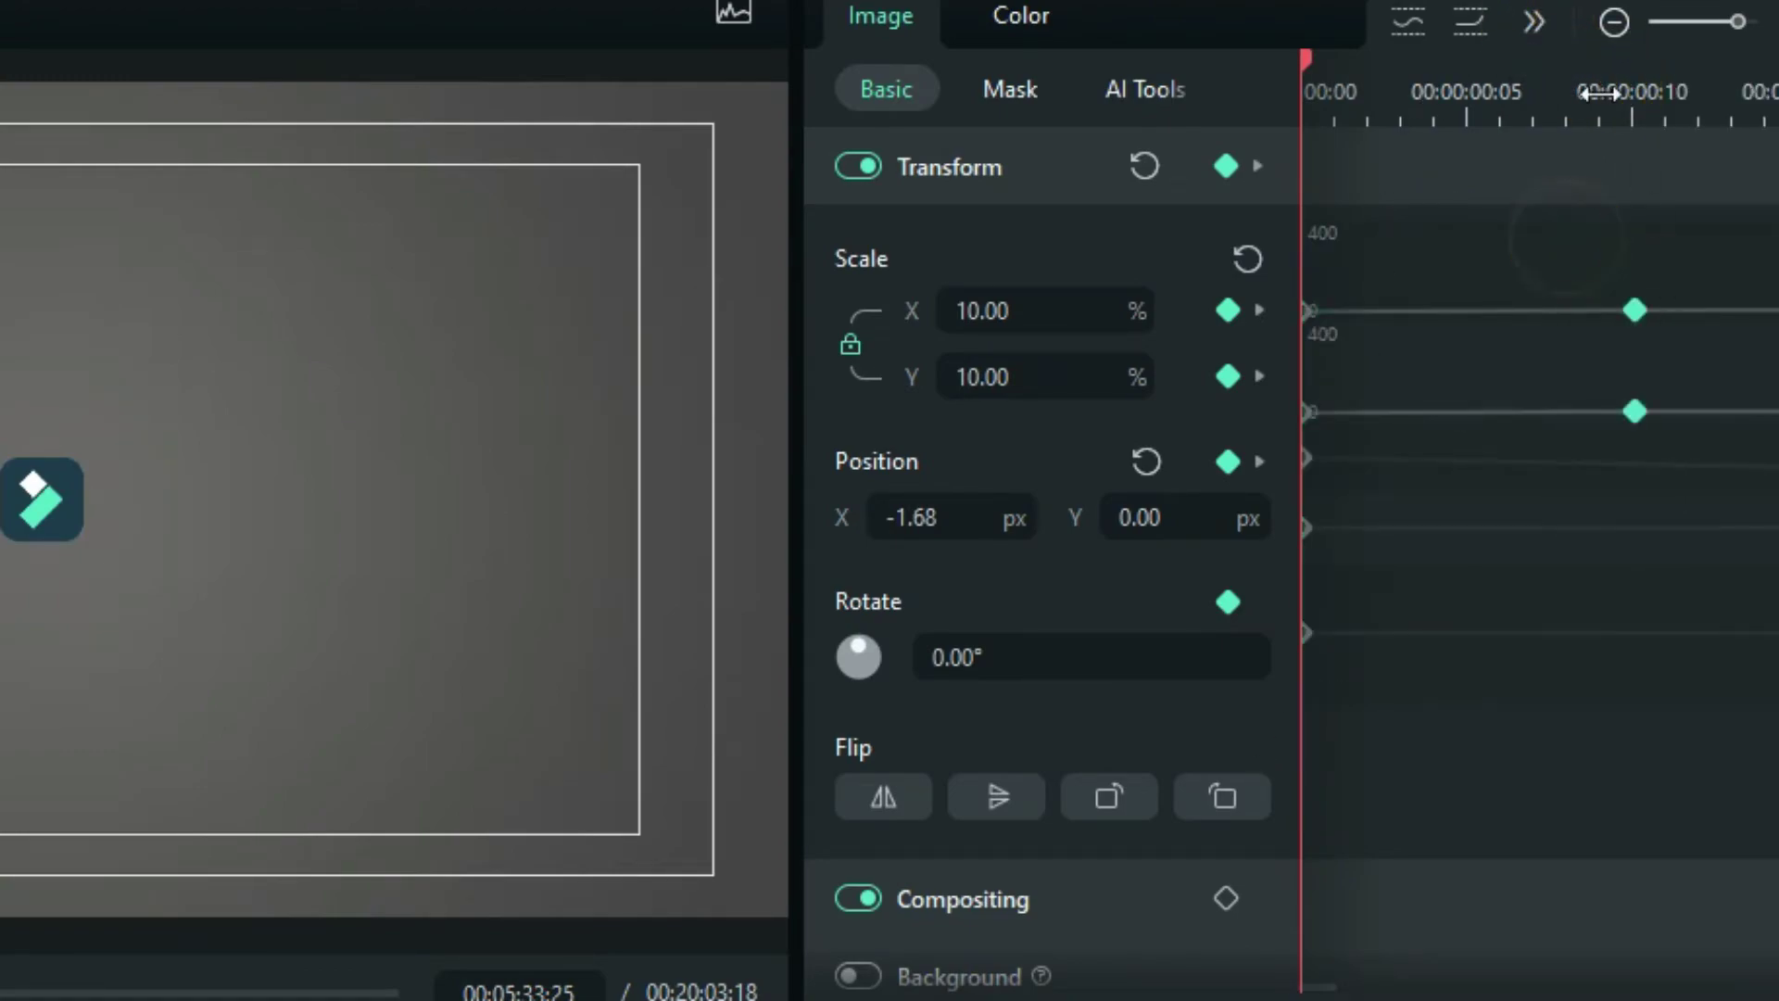
click(1535, 22)
click(1569, 407)
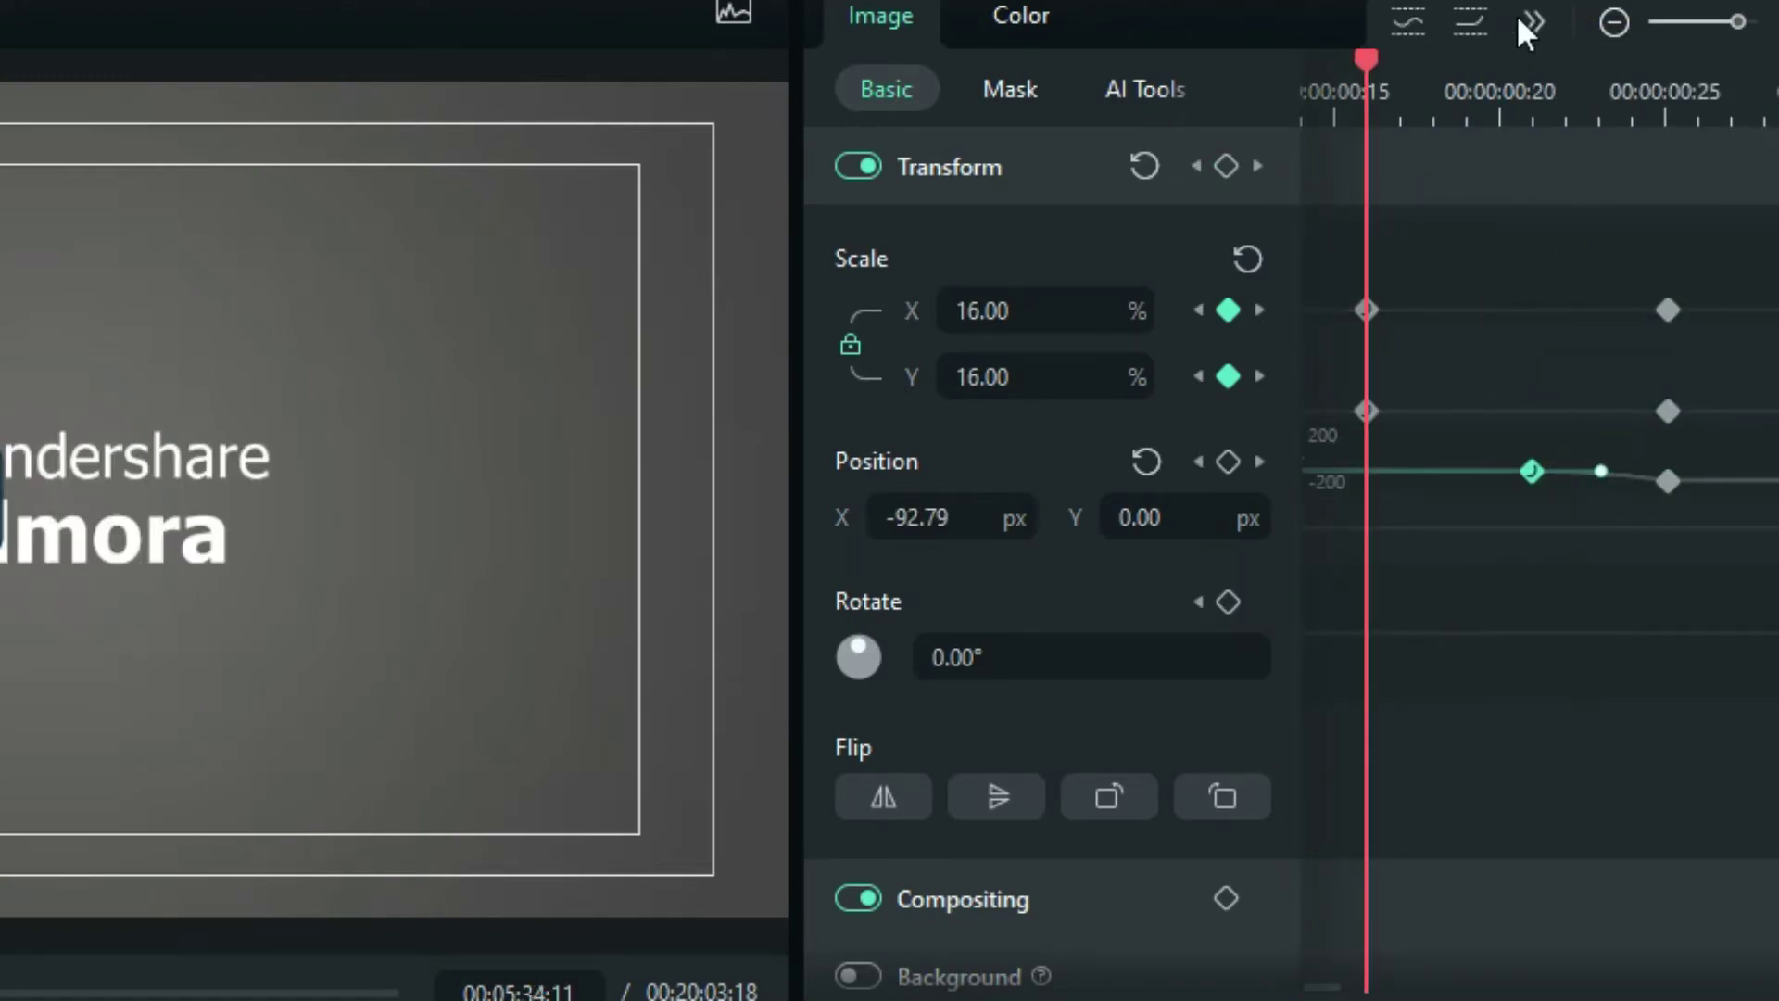
click(1527, 26)
click(1625, 84)
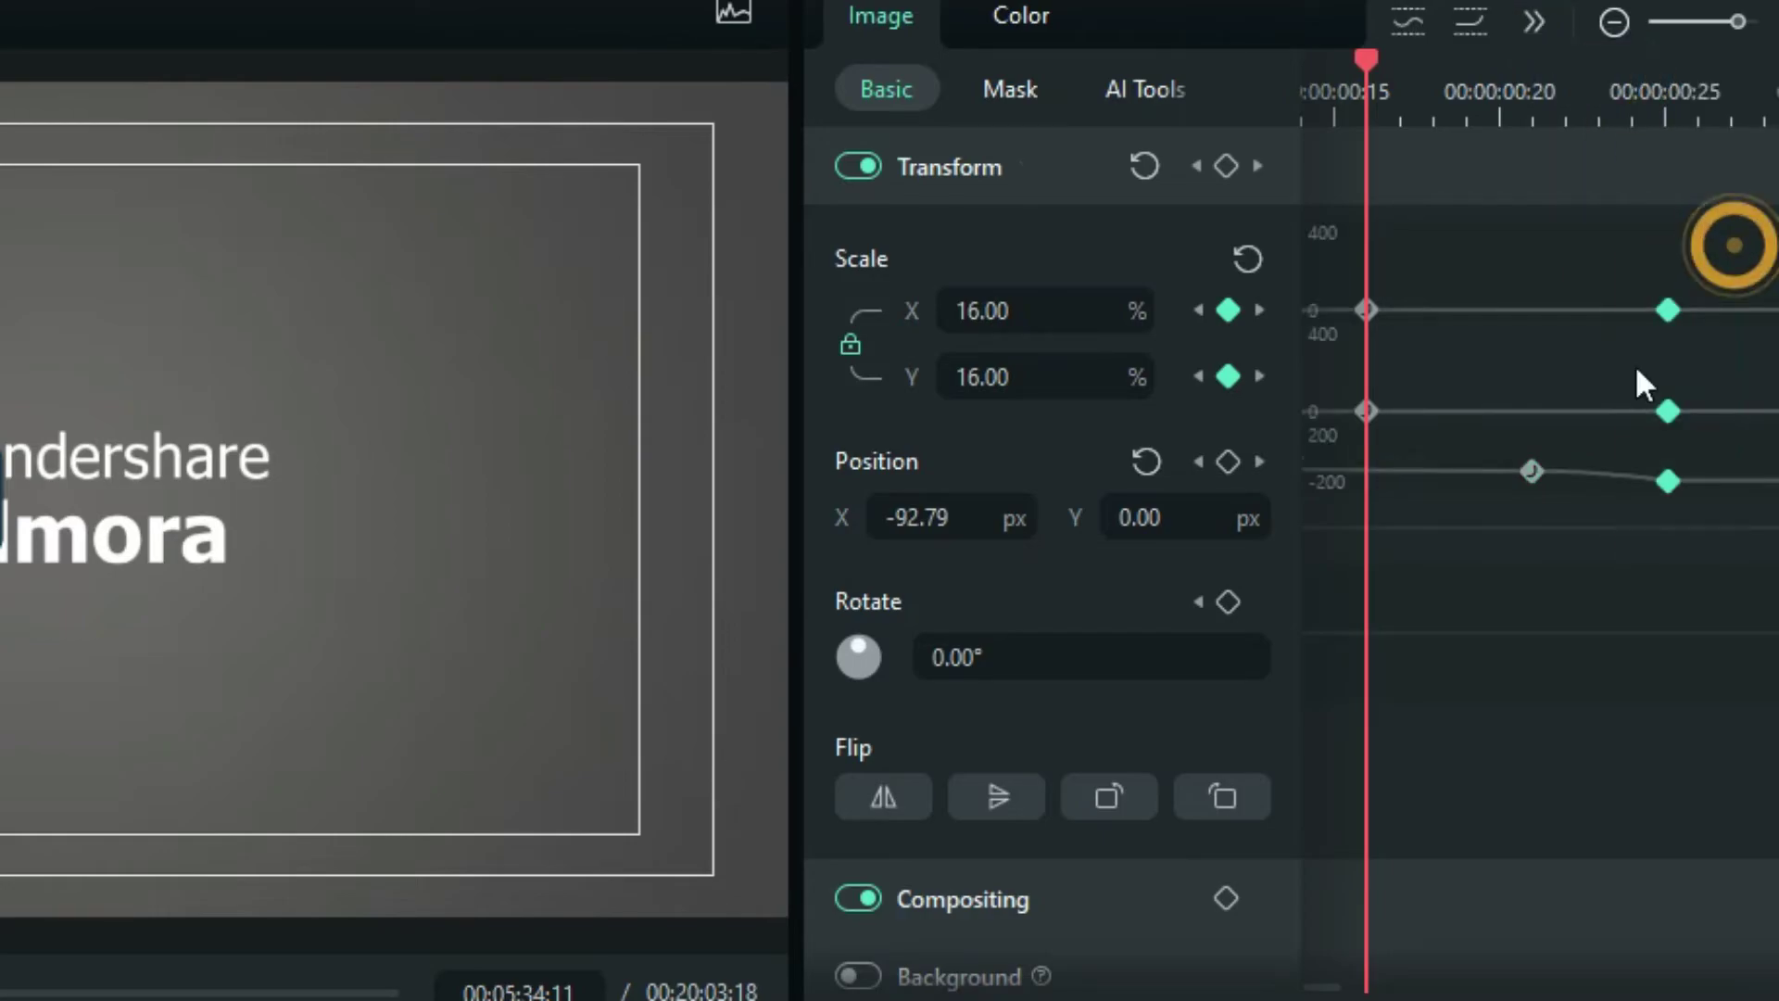
Step: Apply curve interpolation to the logo clip's scale and position keyframes at 00:00:00:25
click(1537, 21)
click(1625, 134)
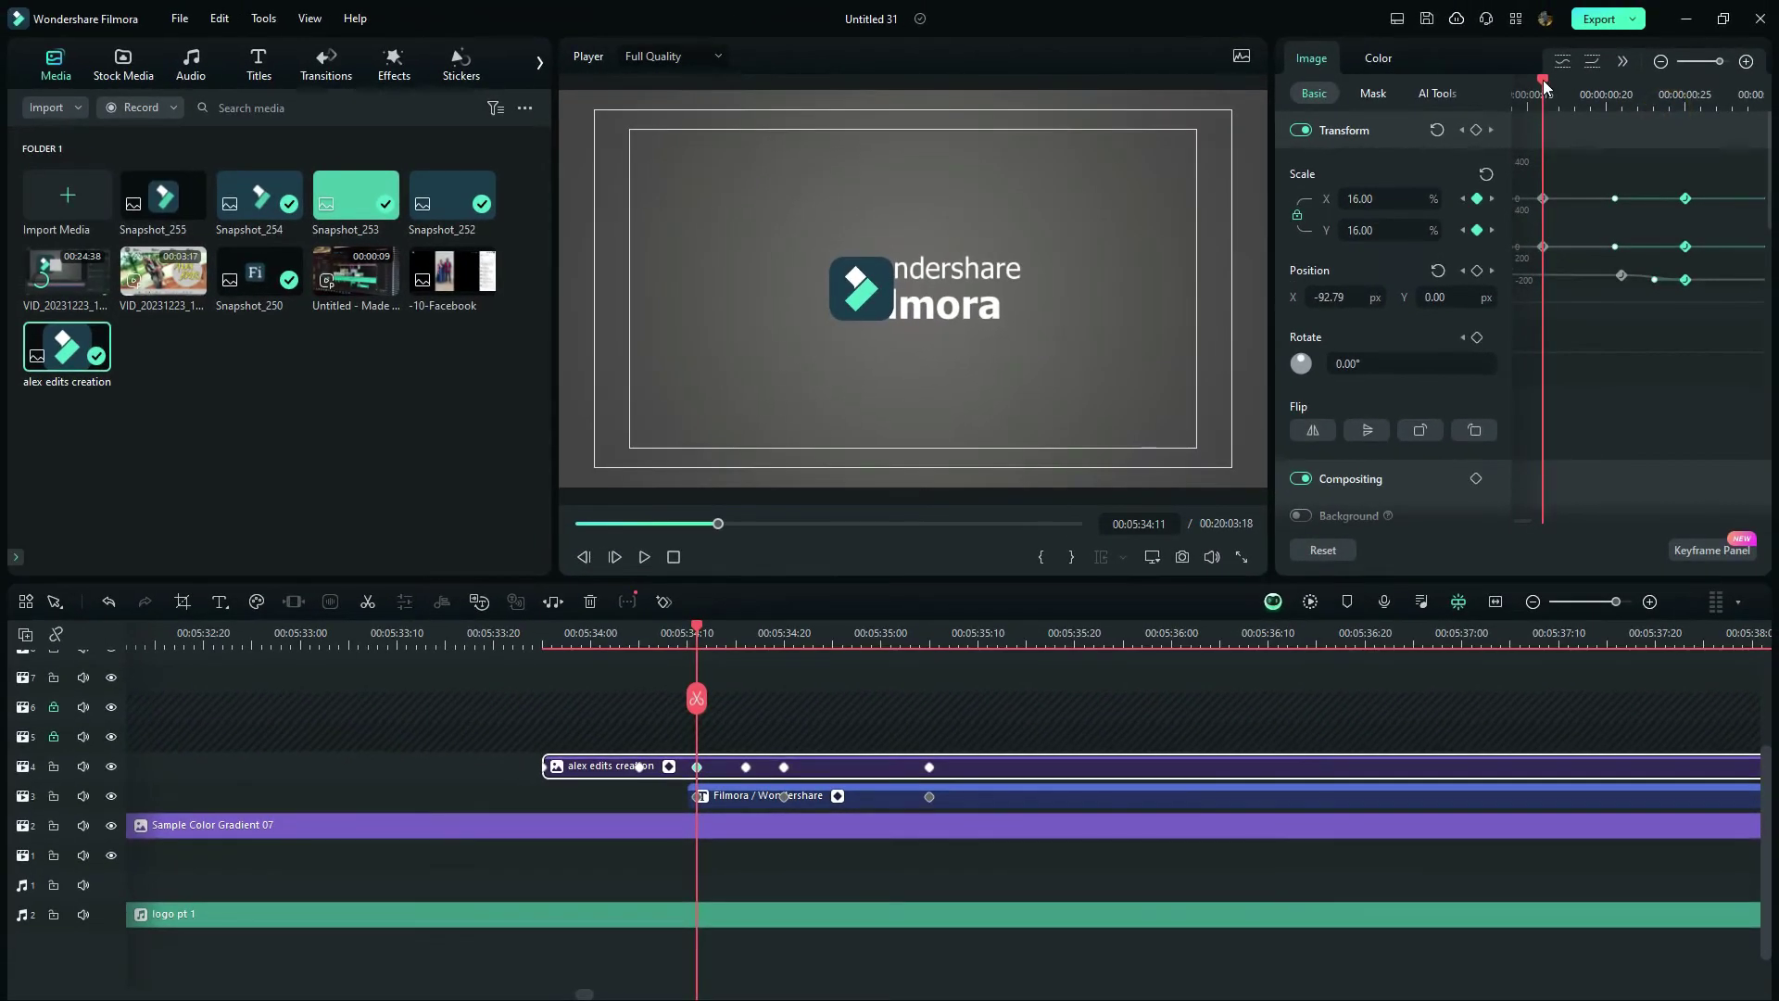
drag(1367, 61, 1434, 61)
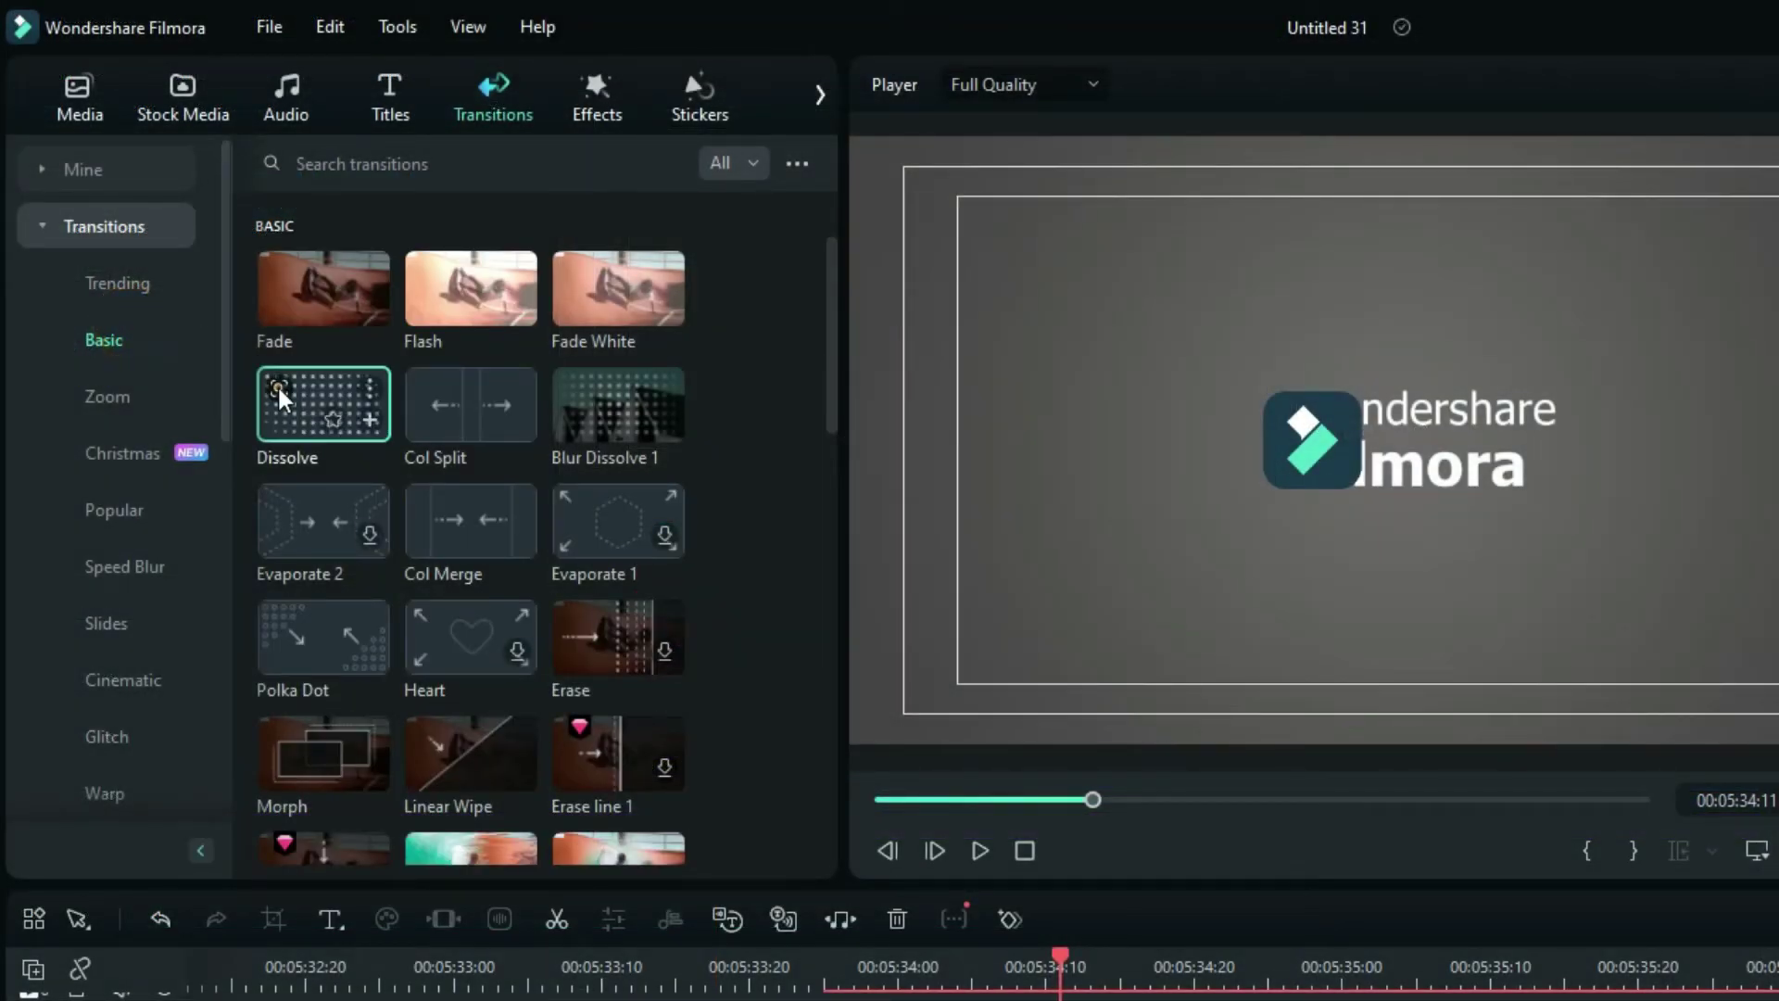
Step: Add a Dissolve transition to the start of the Filmora / Wondershare title clip and shorten it to 00:00:00:01
drag(185, 251, 598, 669)
drag(787, 593, 964, 786)
drag(990, 547, 1649, 556)
drag(1669, 781, 963, 731)
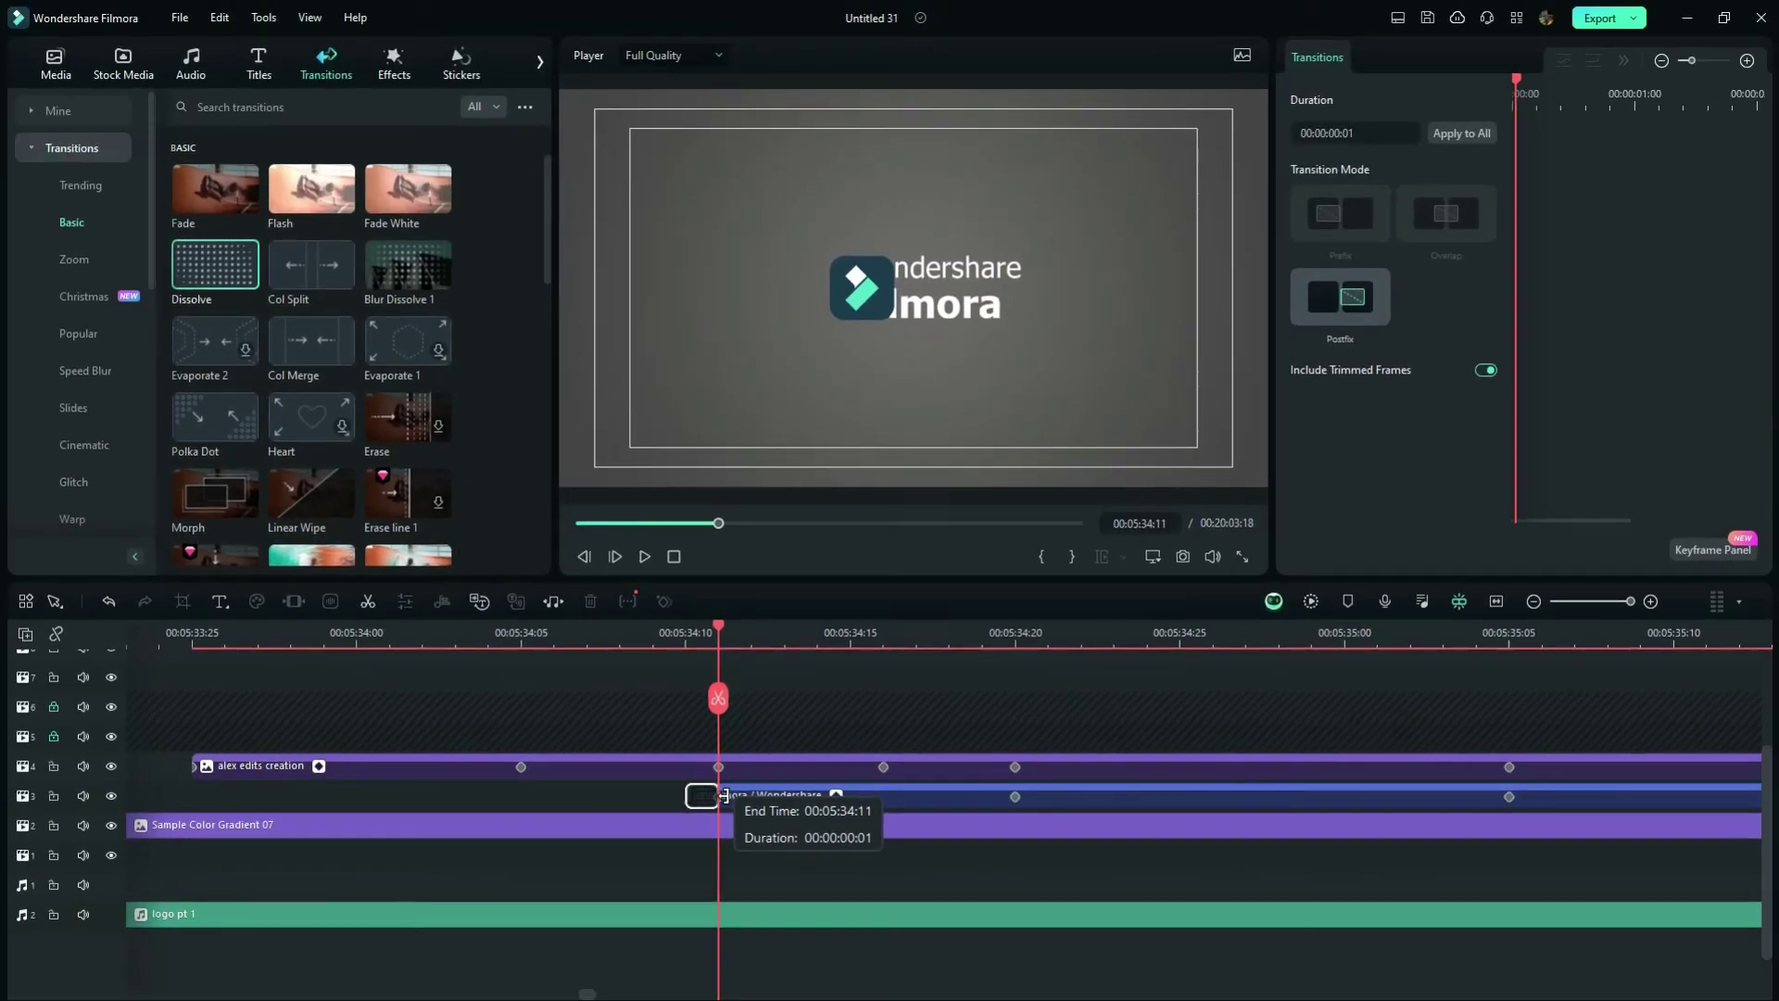
drag(725, 796, 723, 795)
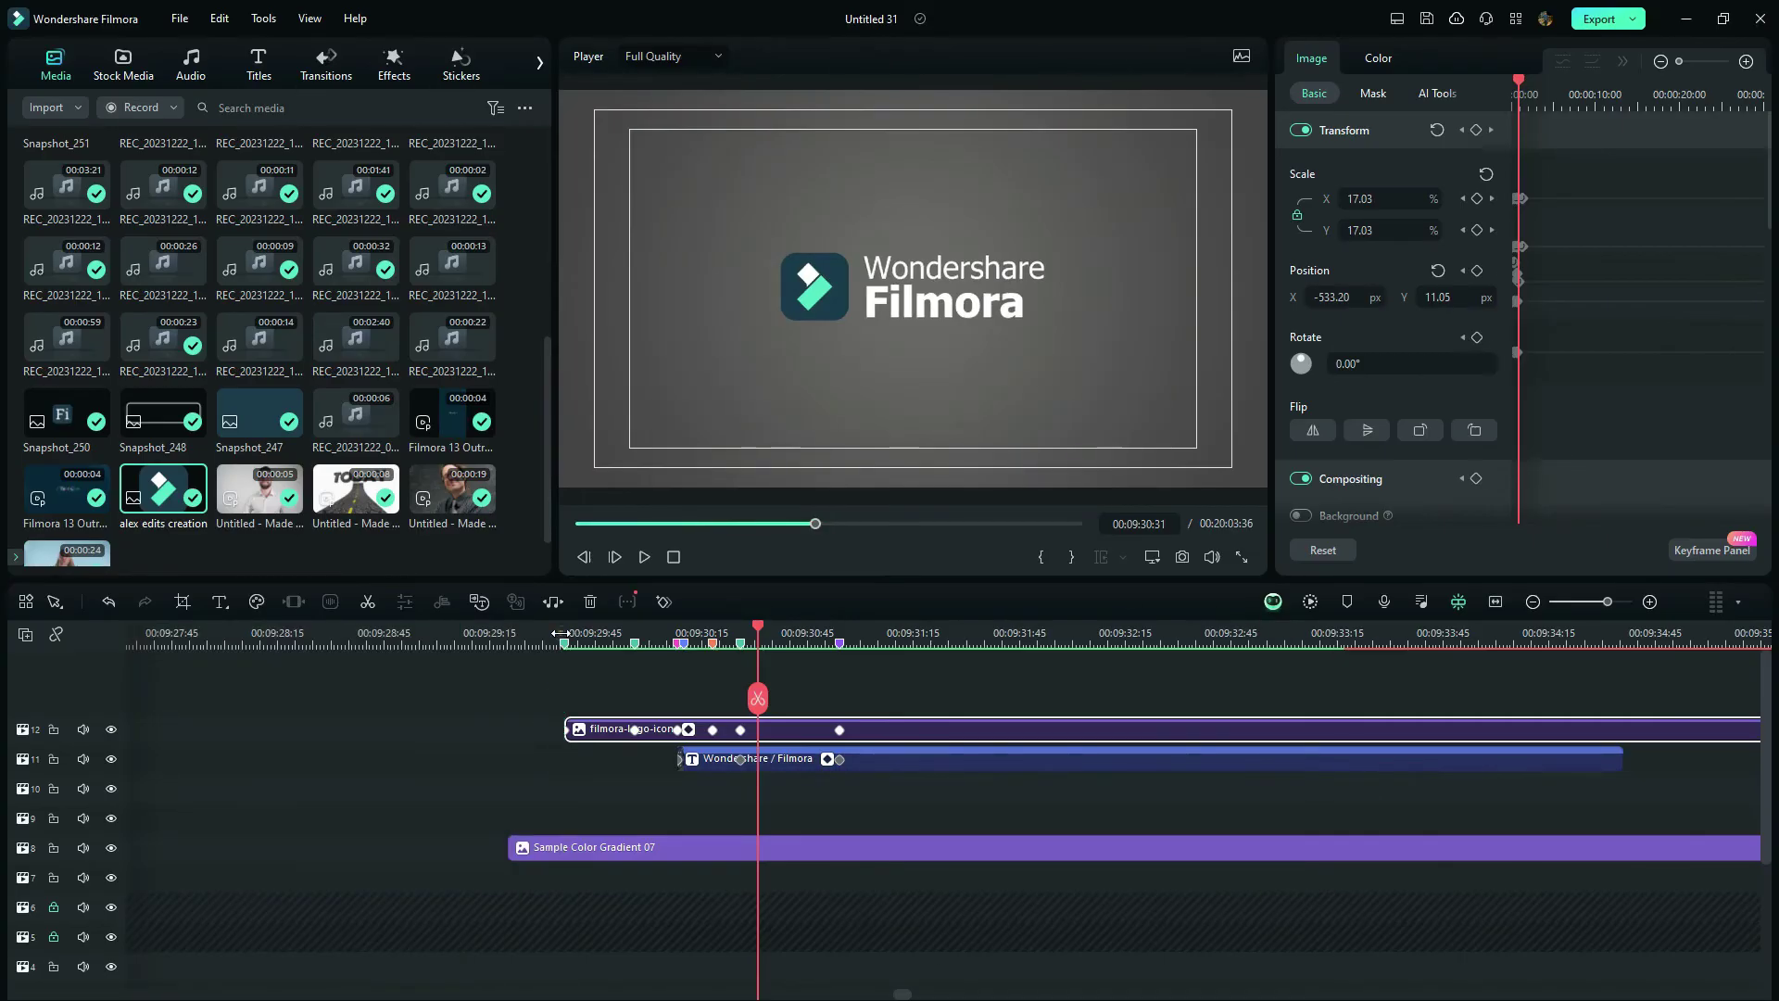
Step: Play back the logo and title animation from the start of the logo clip
click(560, 633)
key(space)
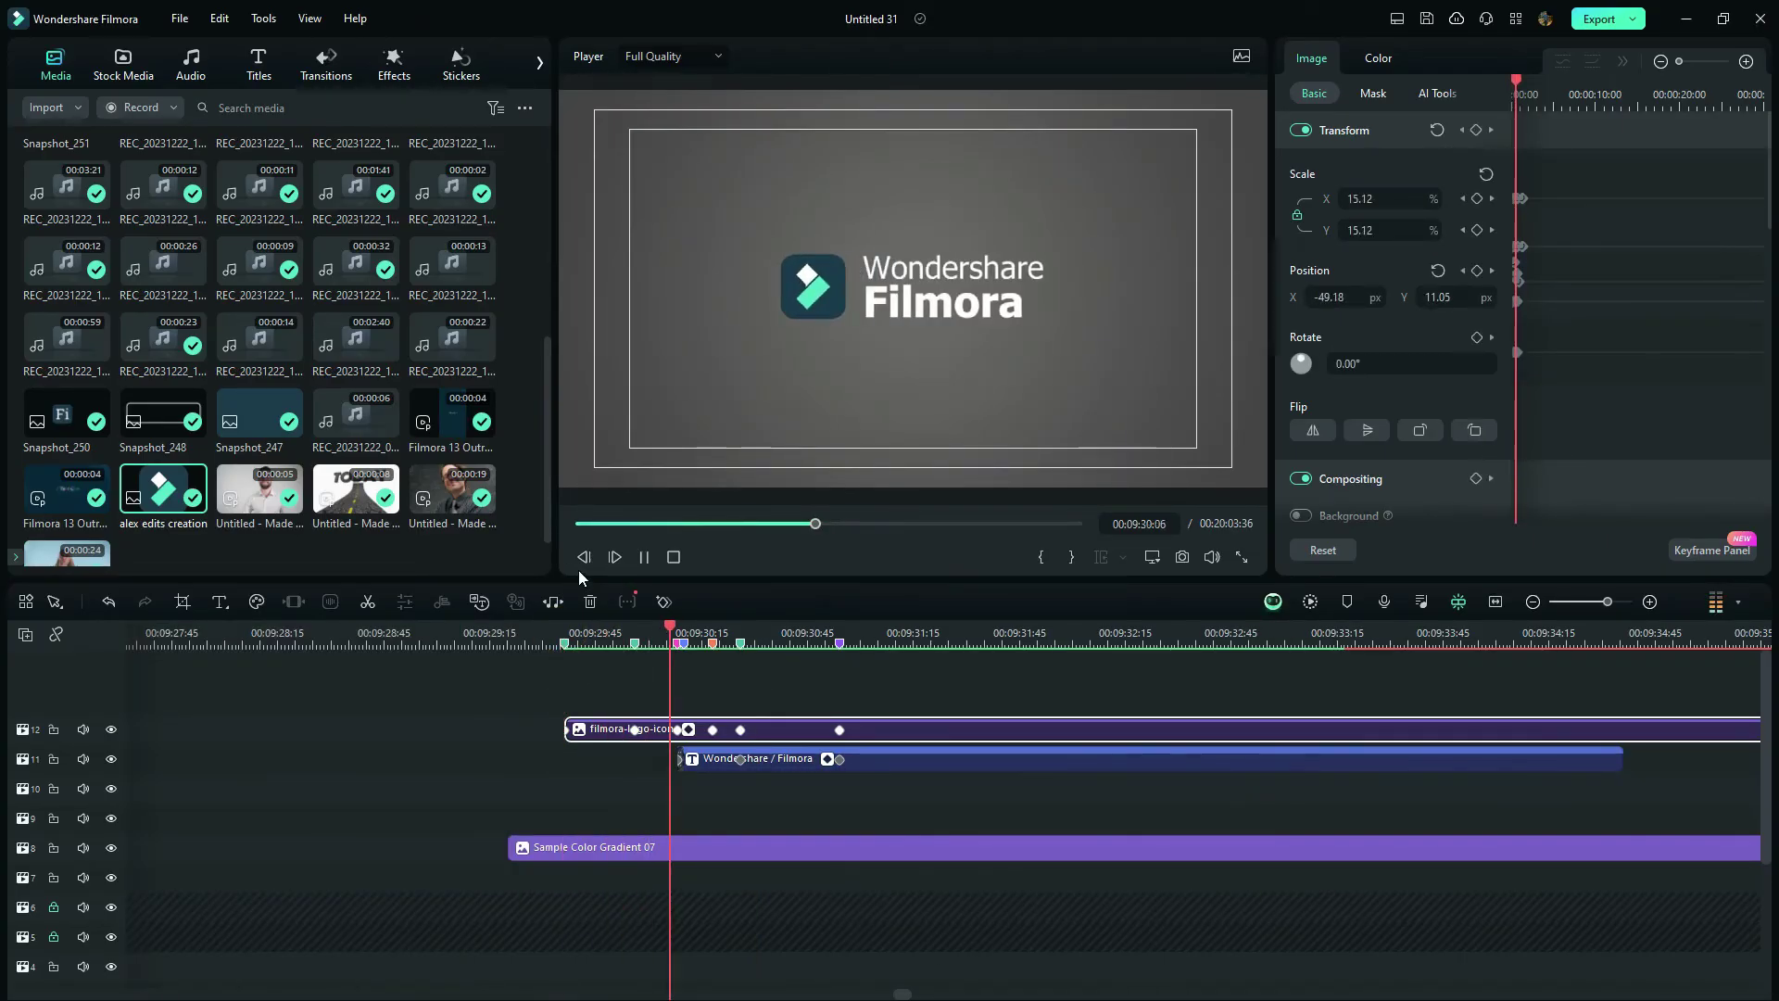
click(567, 633)
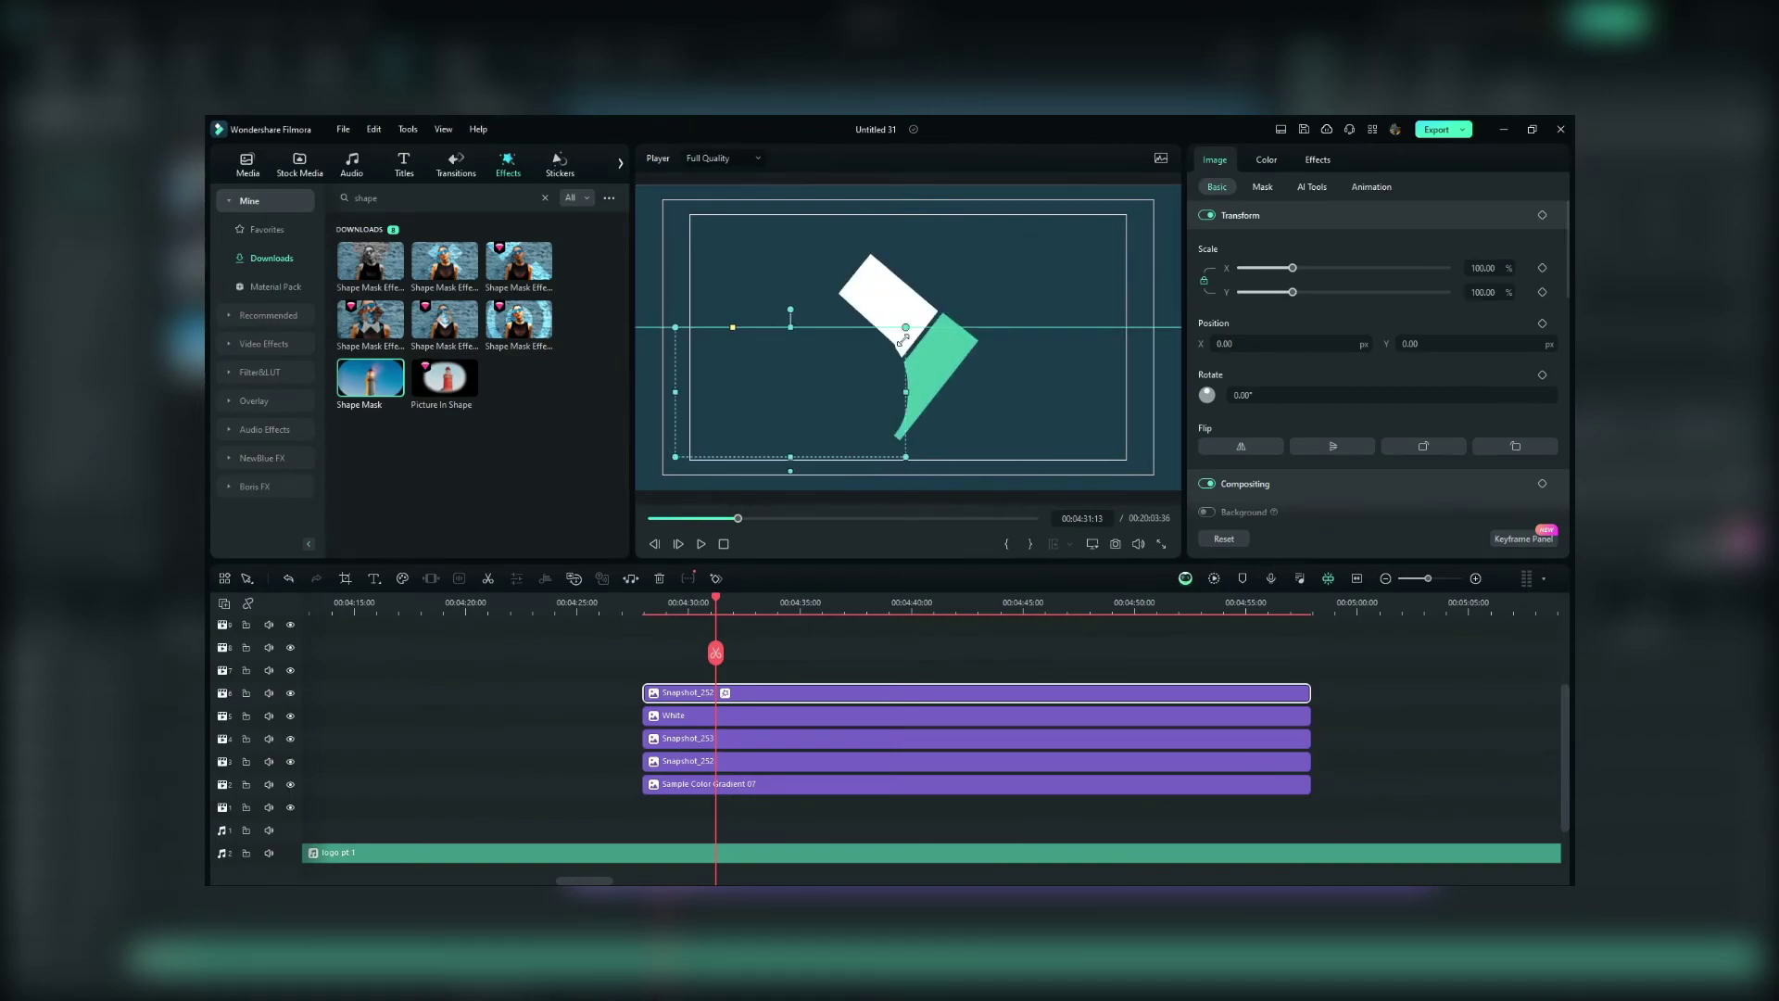
drag(746, 410, 712, 310)
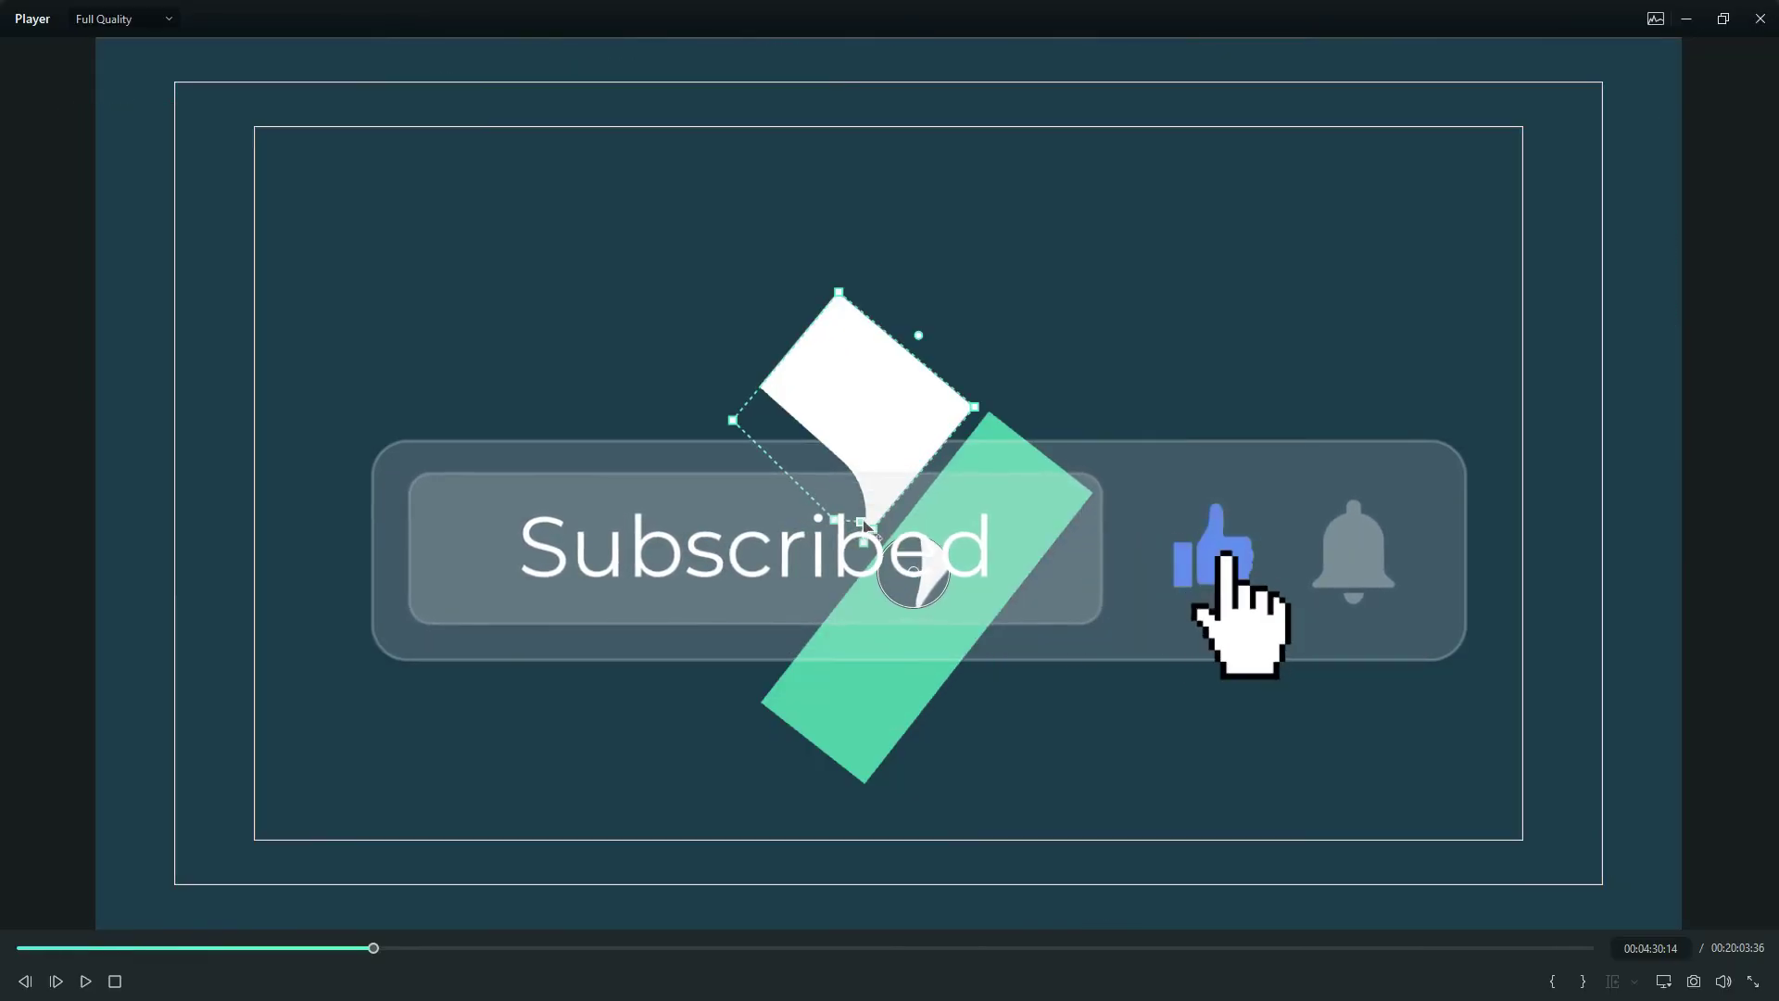
click(754, 543)
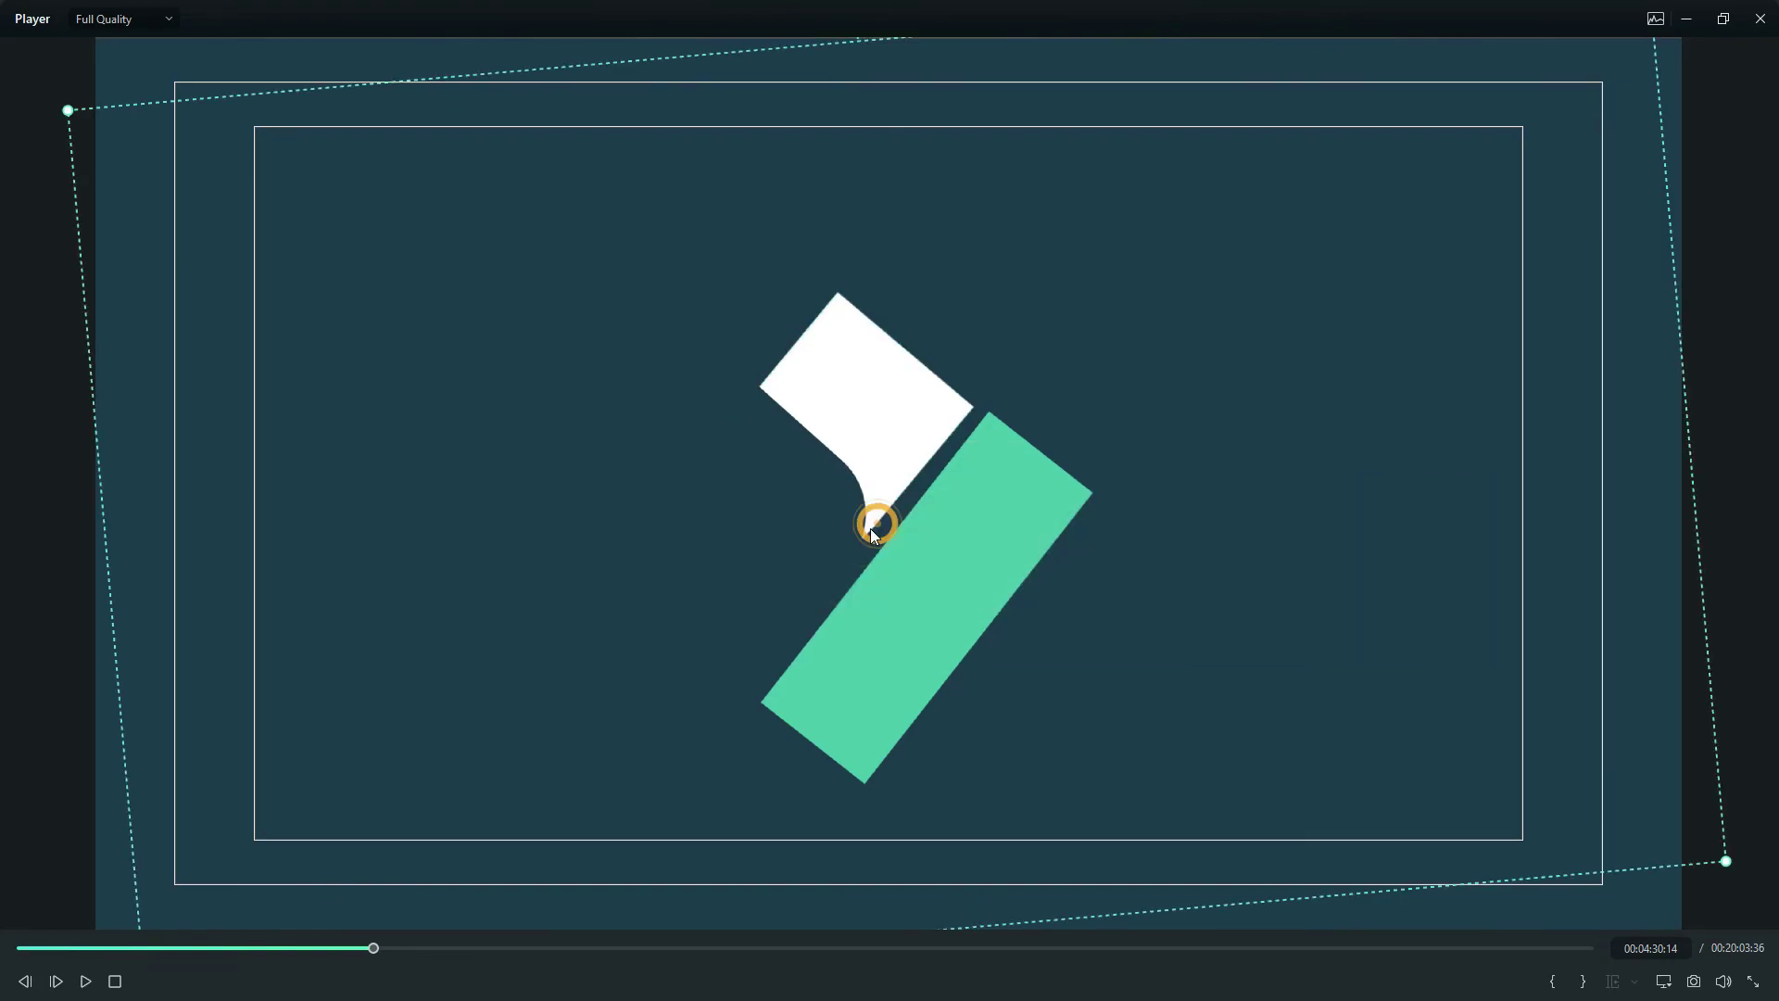